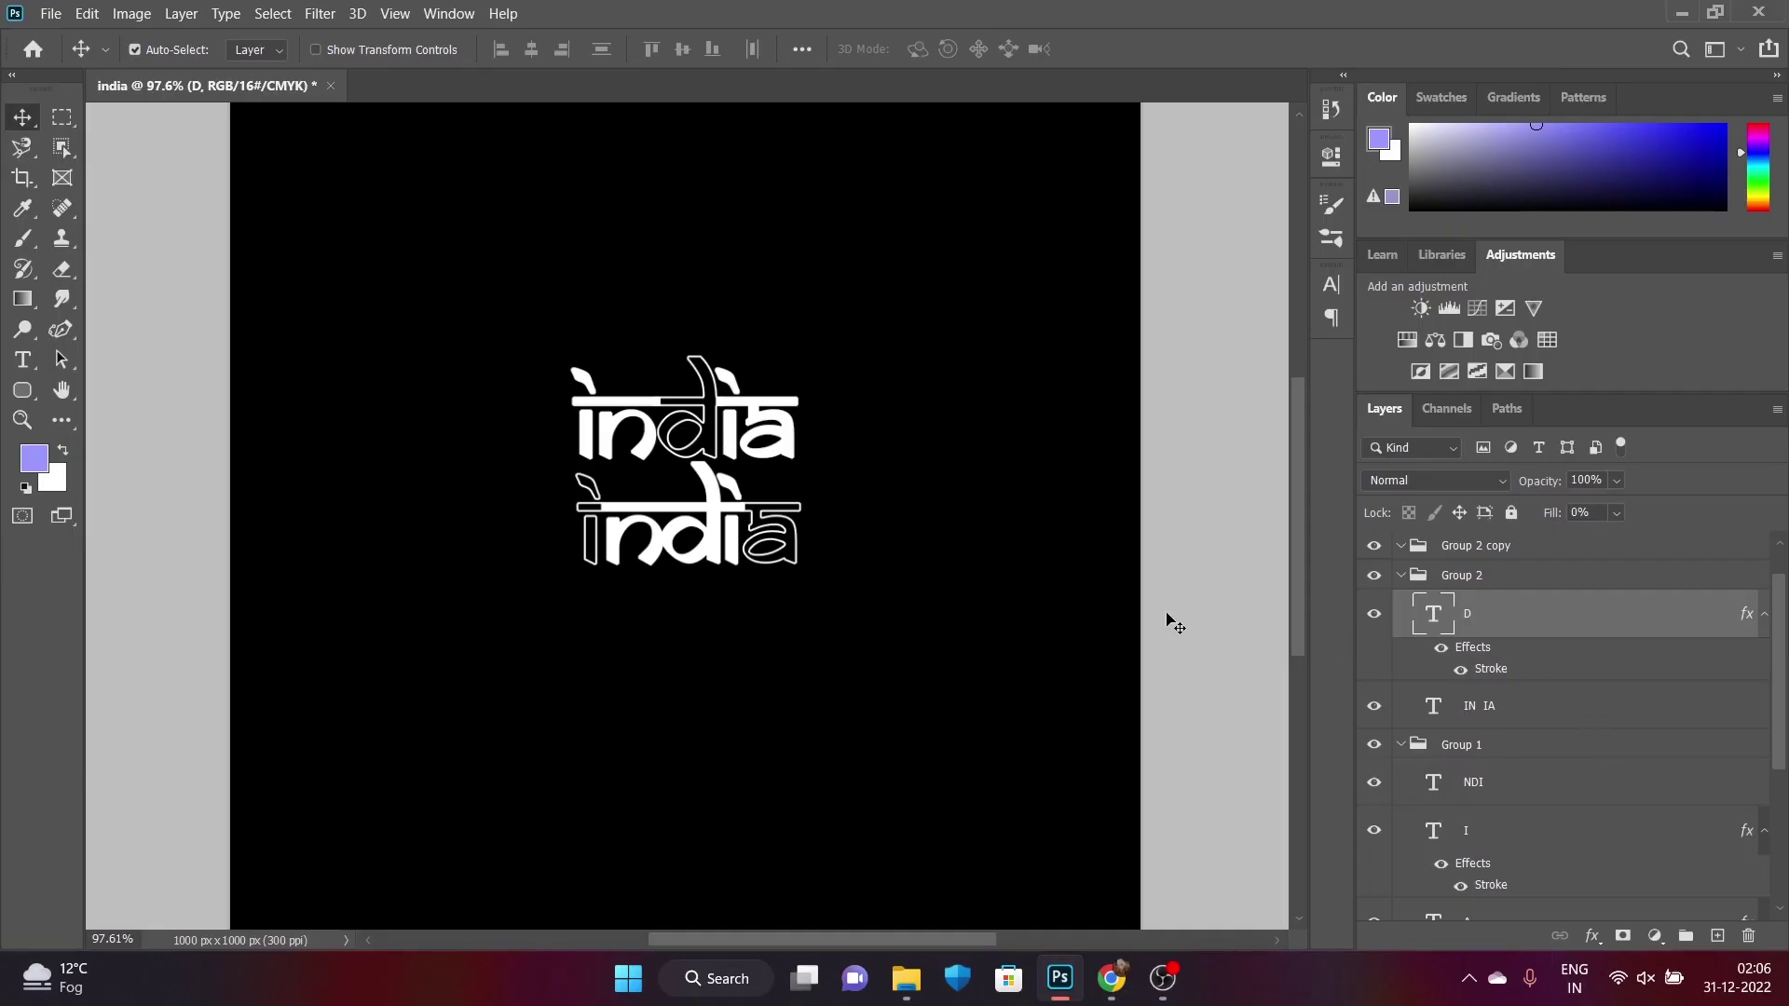
Rasterize the D, IN IA and NDI type layers
right_click(1516, 626)
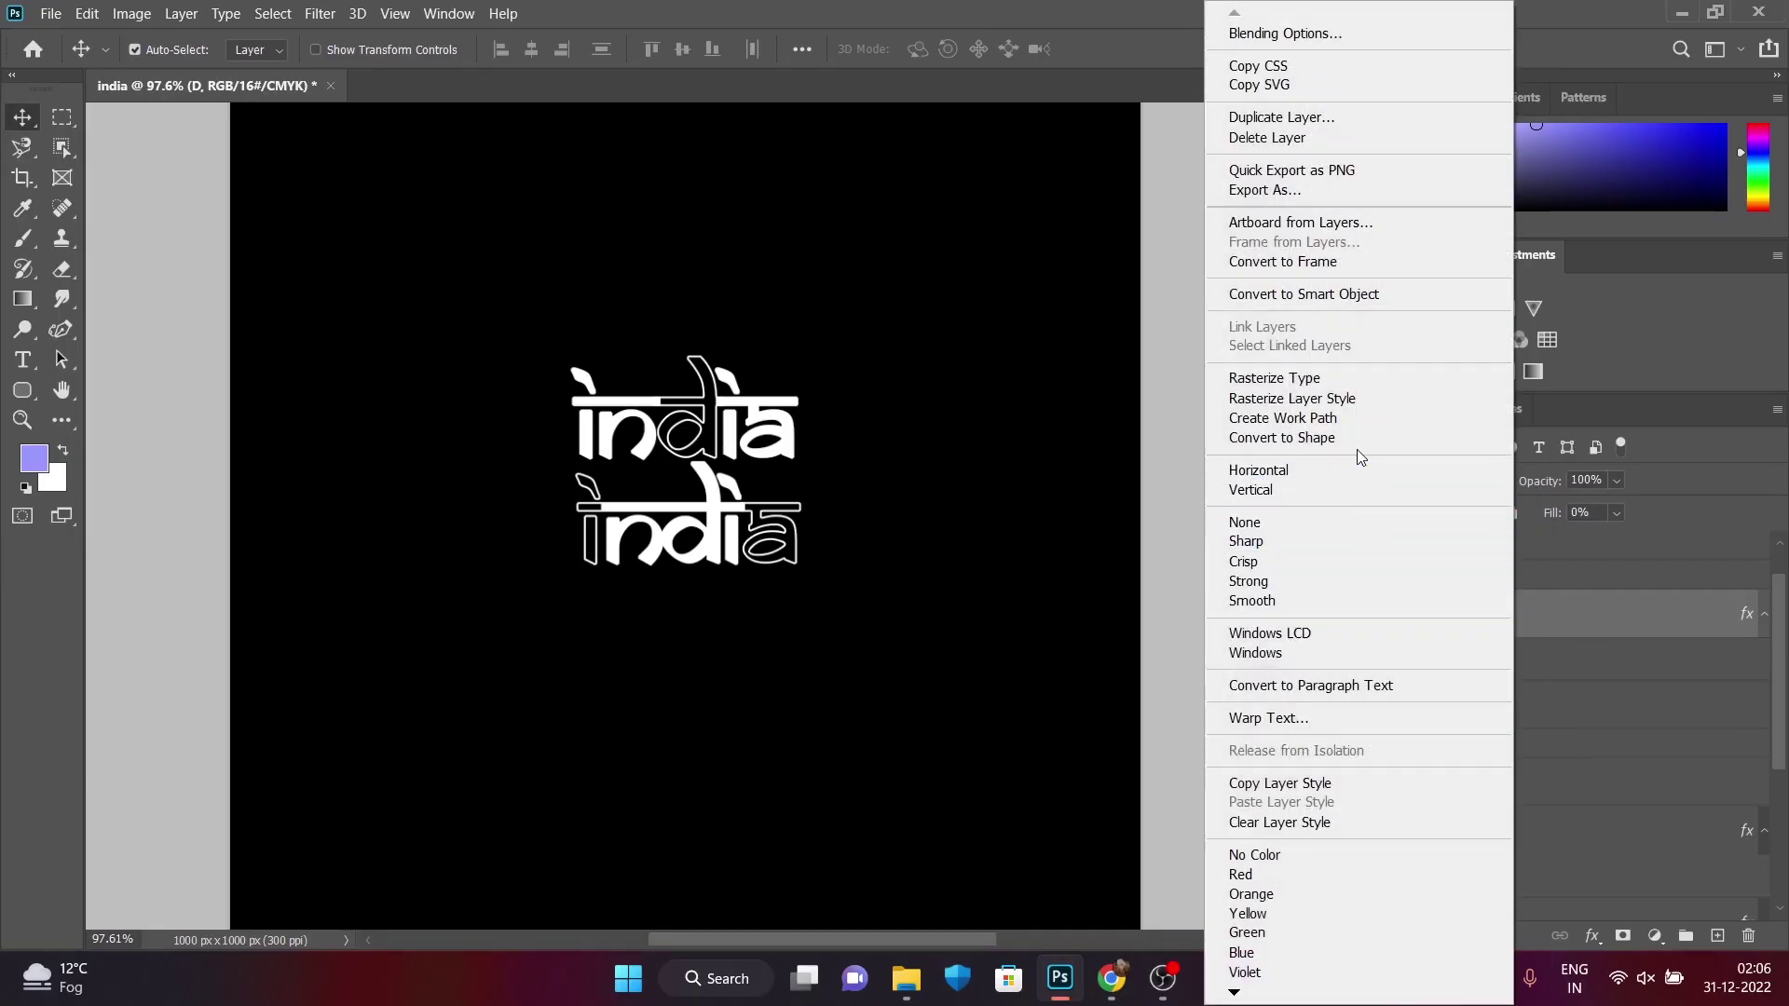
click(1362, 382)
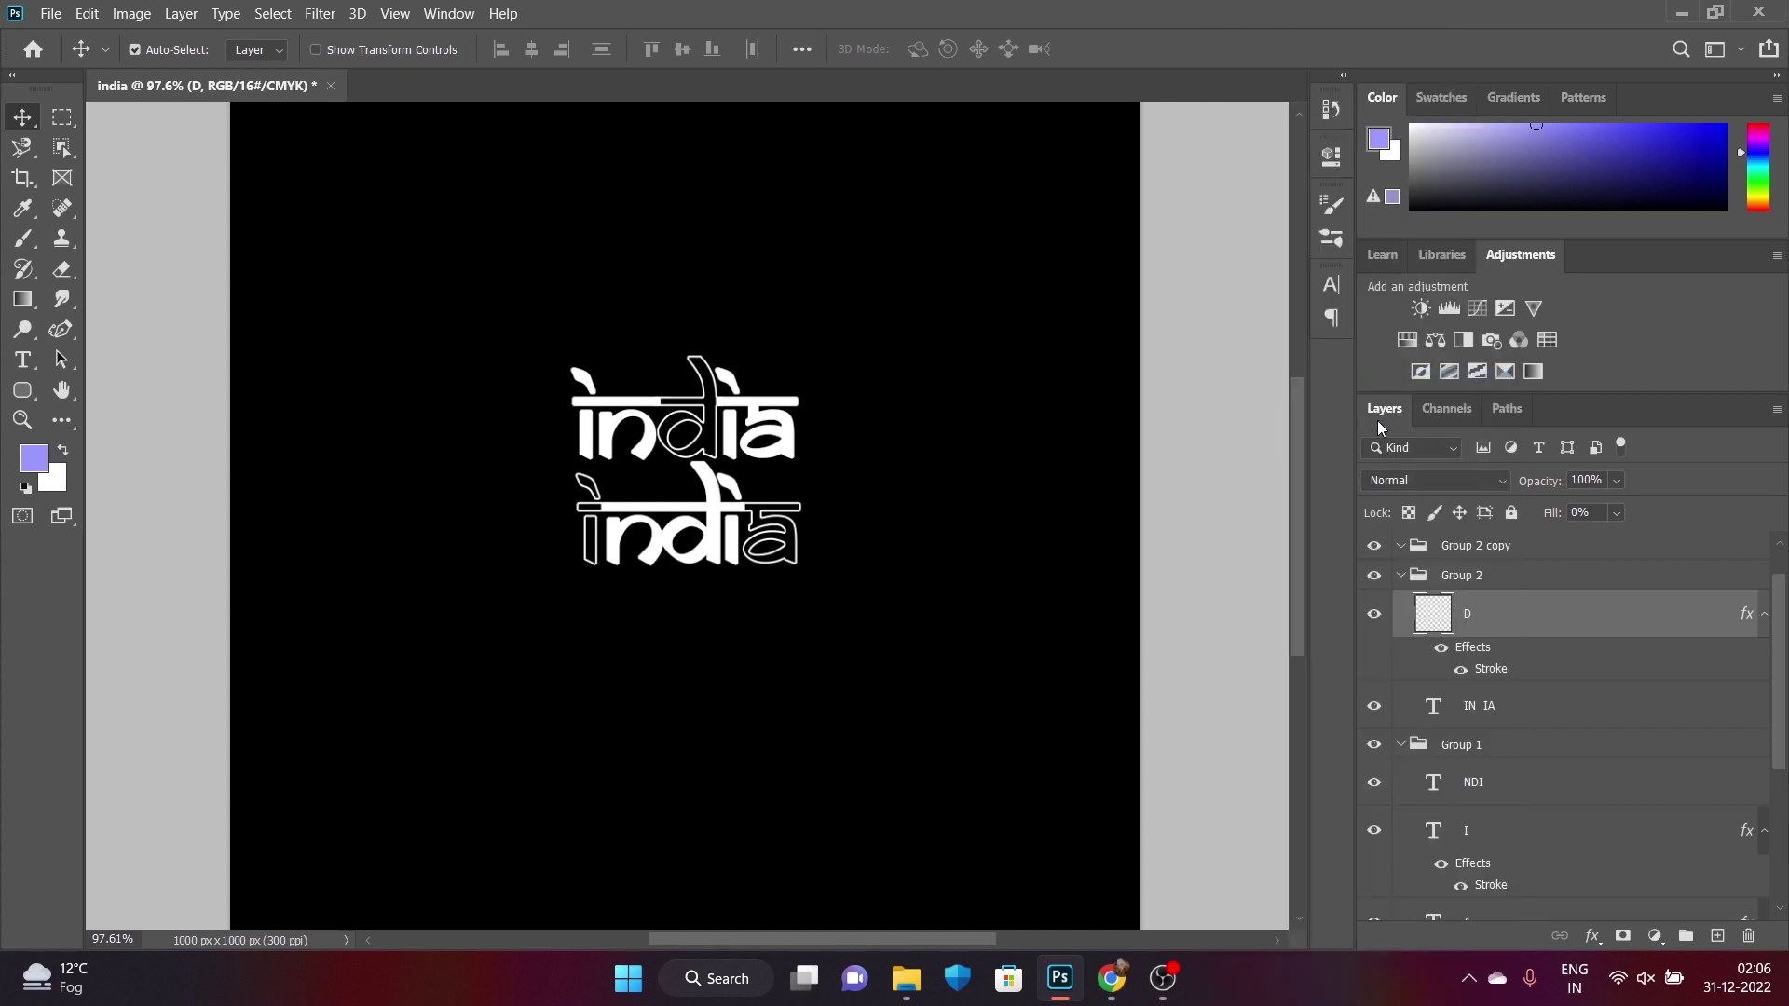
click(1535, 716)
right_click(1534, 708)
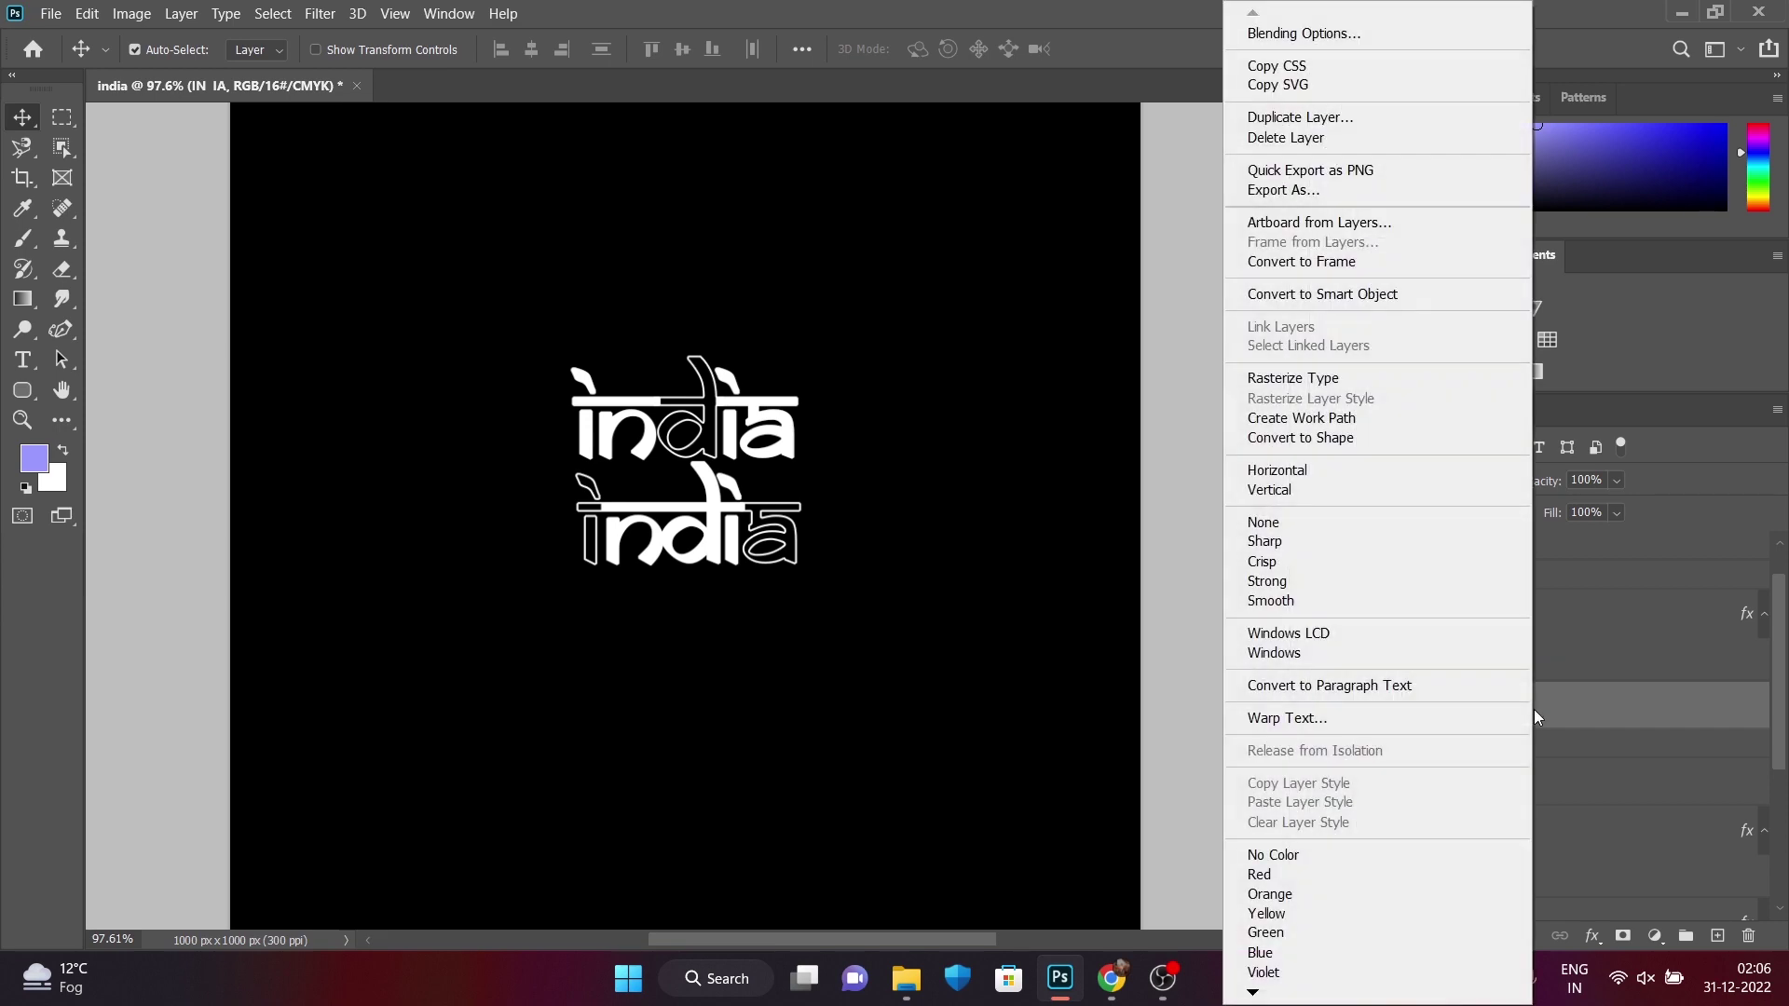
click(1417, 378)
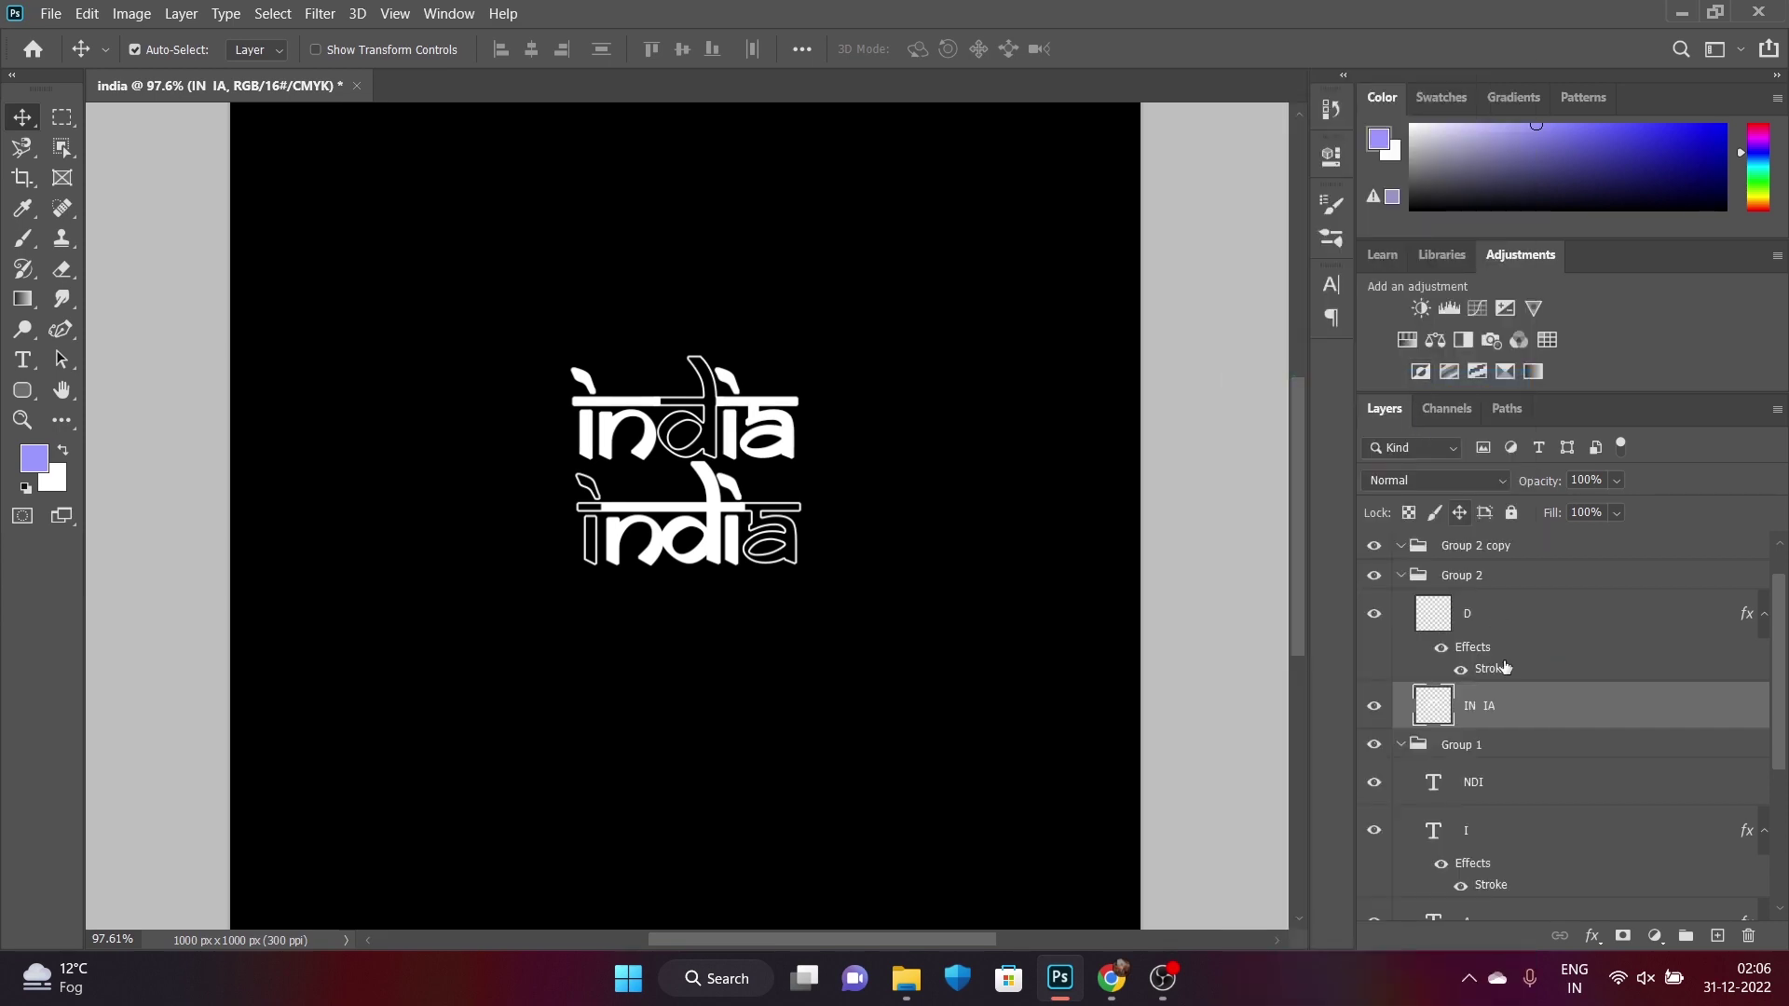
click(1528, 791)
right_click(1528, 787)
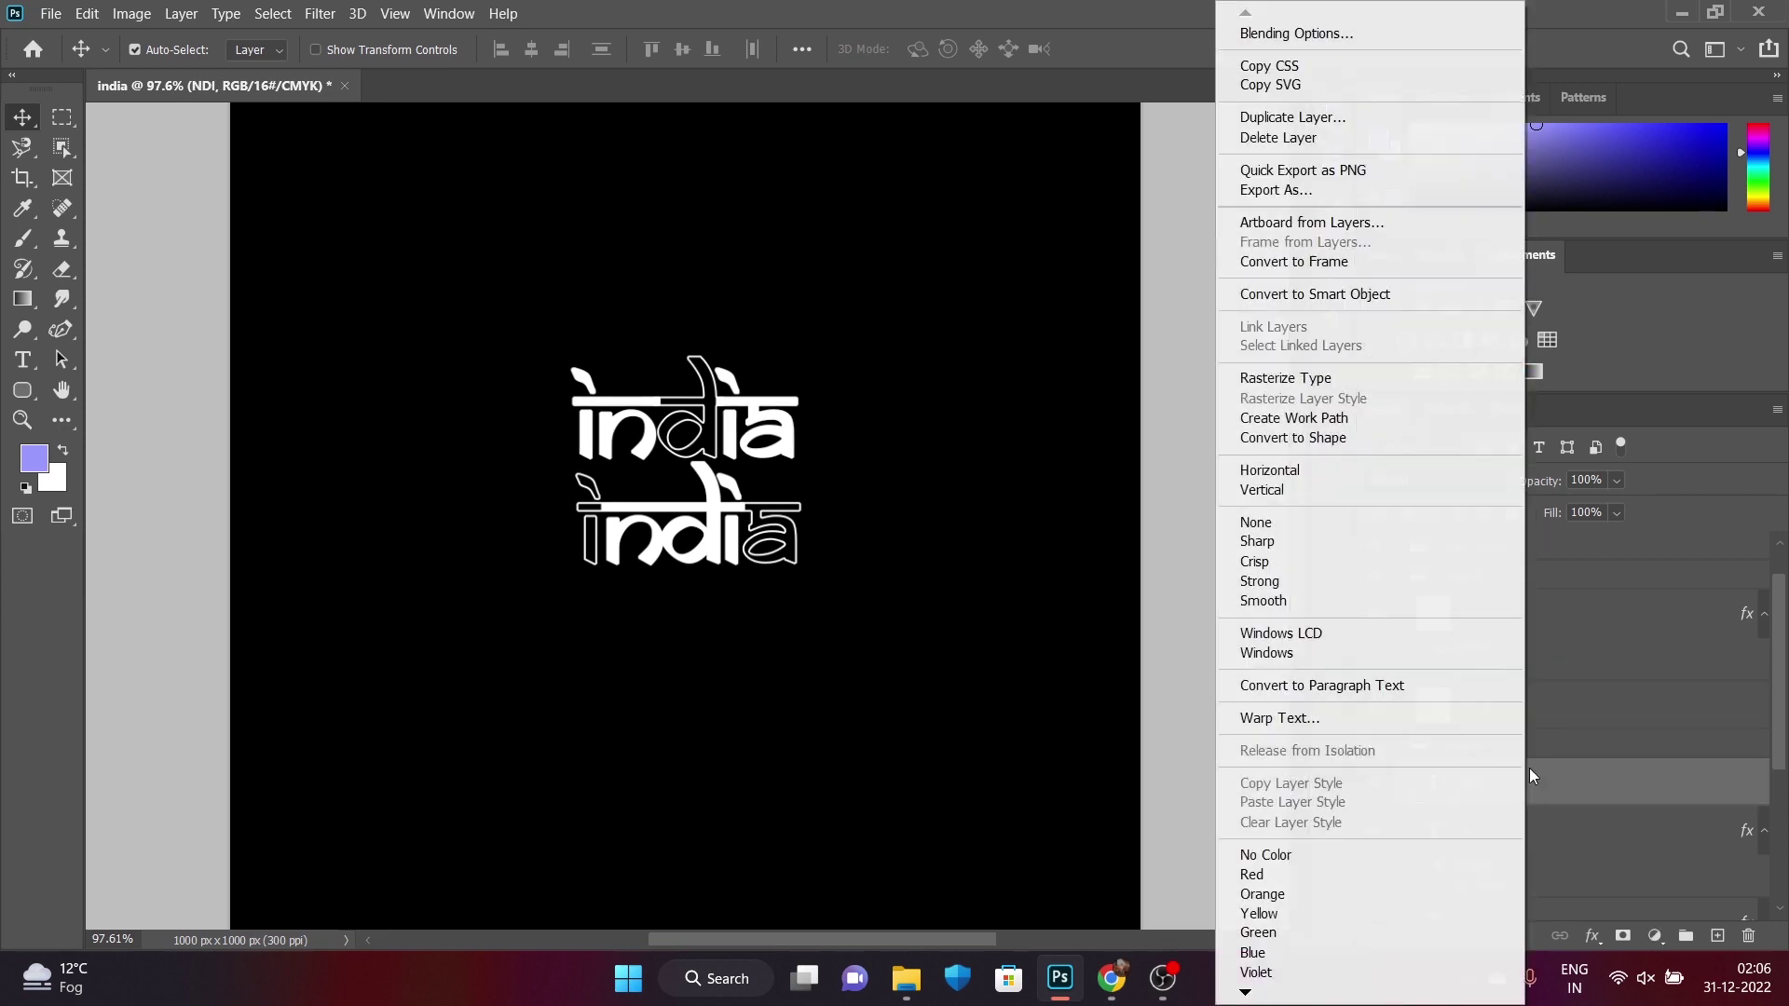
click(1356, 375)
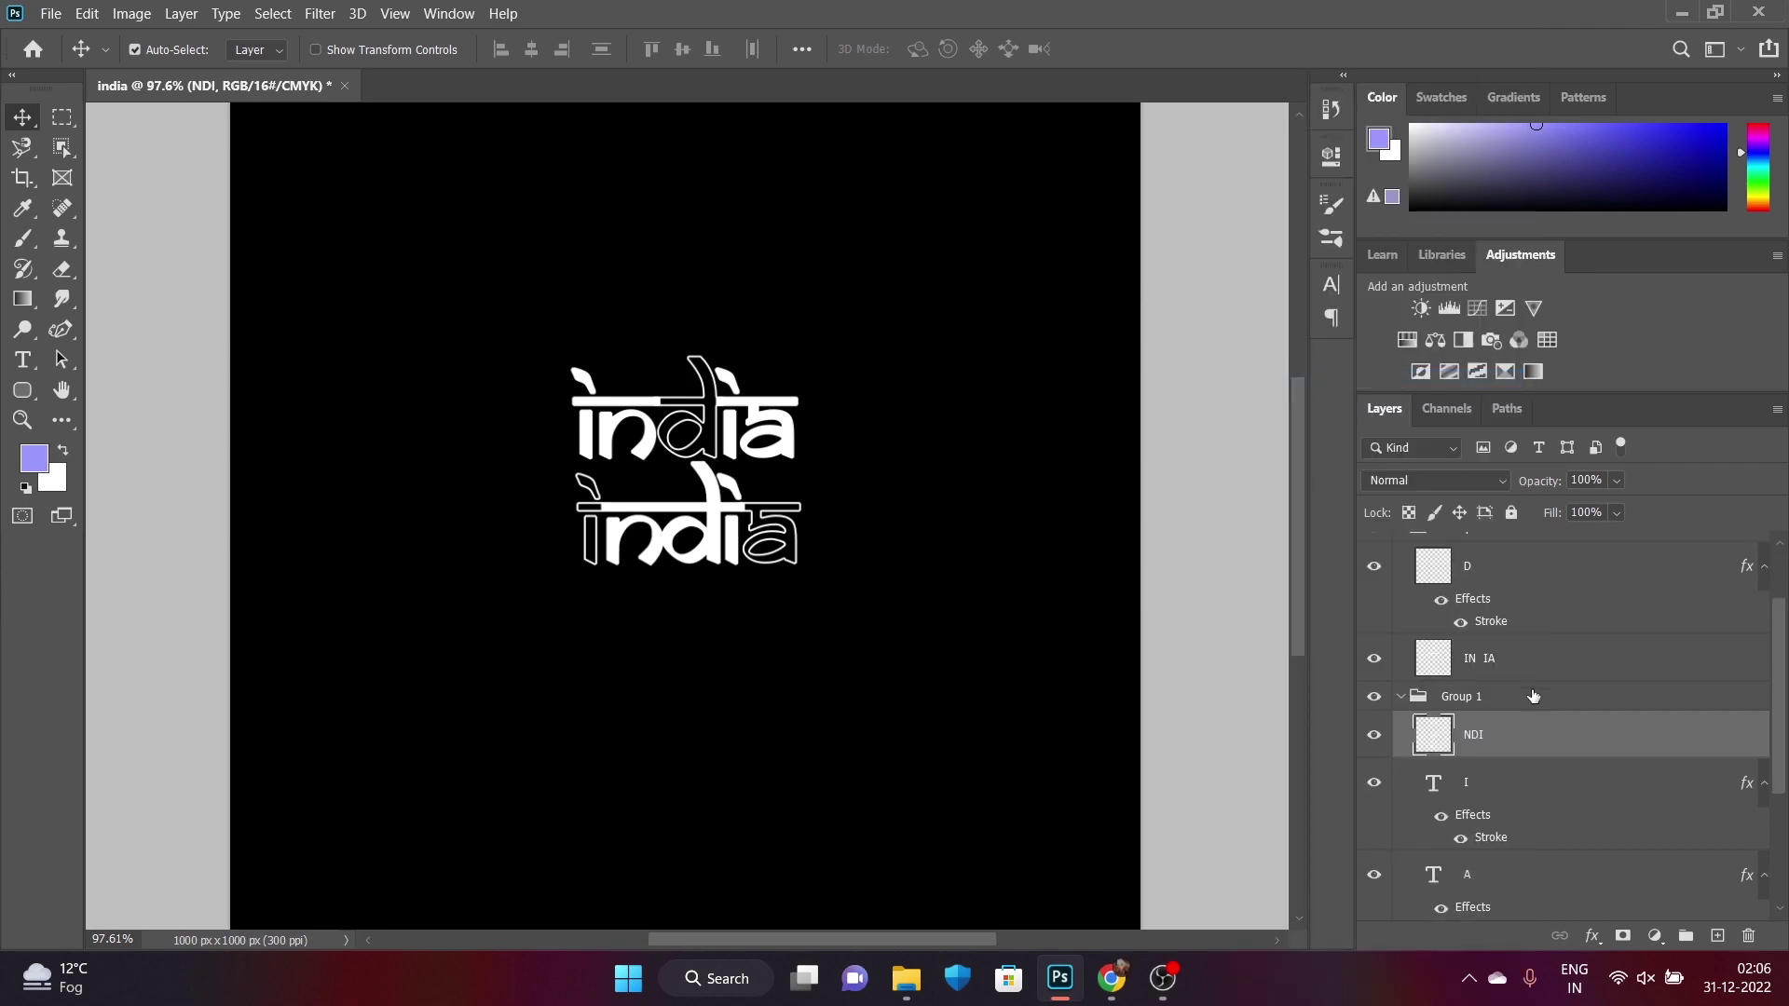
Rasterize the A type layer, then select both the D and IN IA layers
scroll(1555, 834, down, 1)
click(1534, 827)
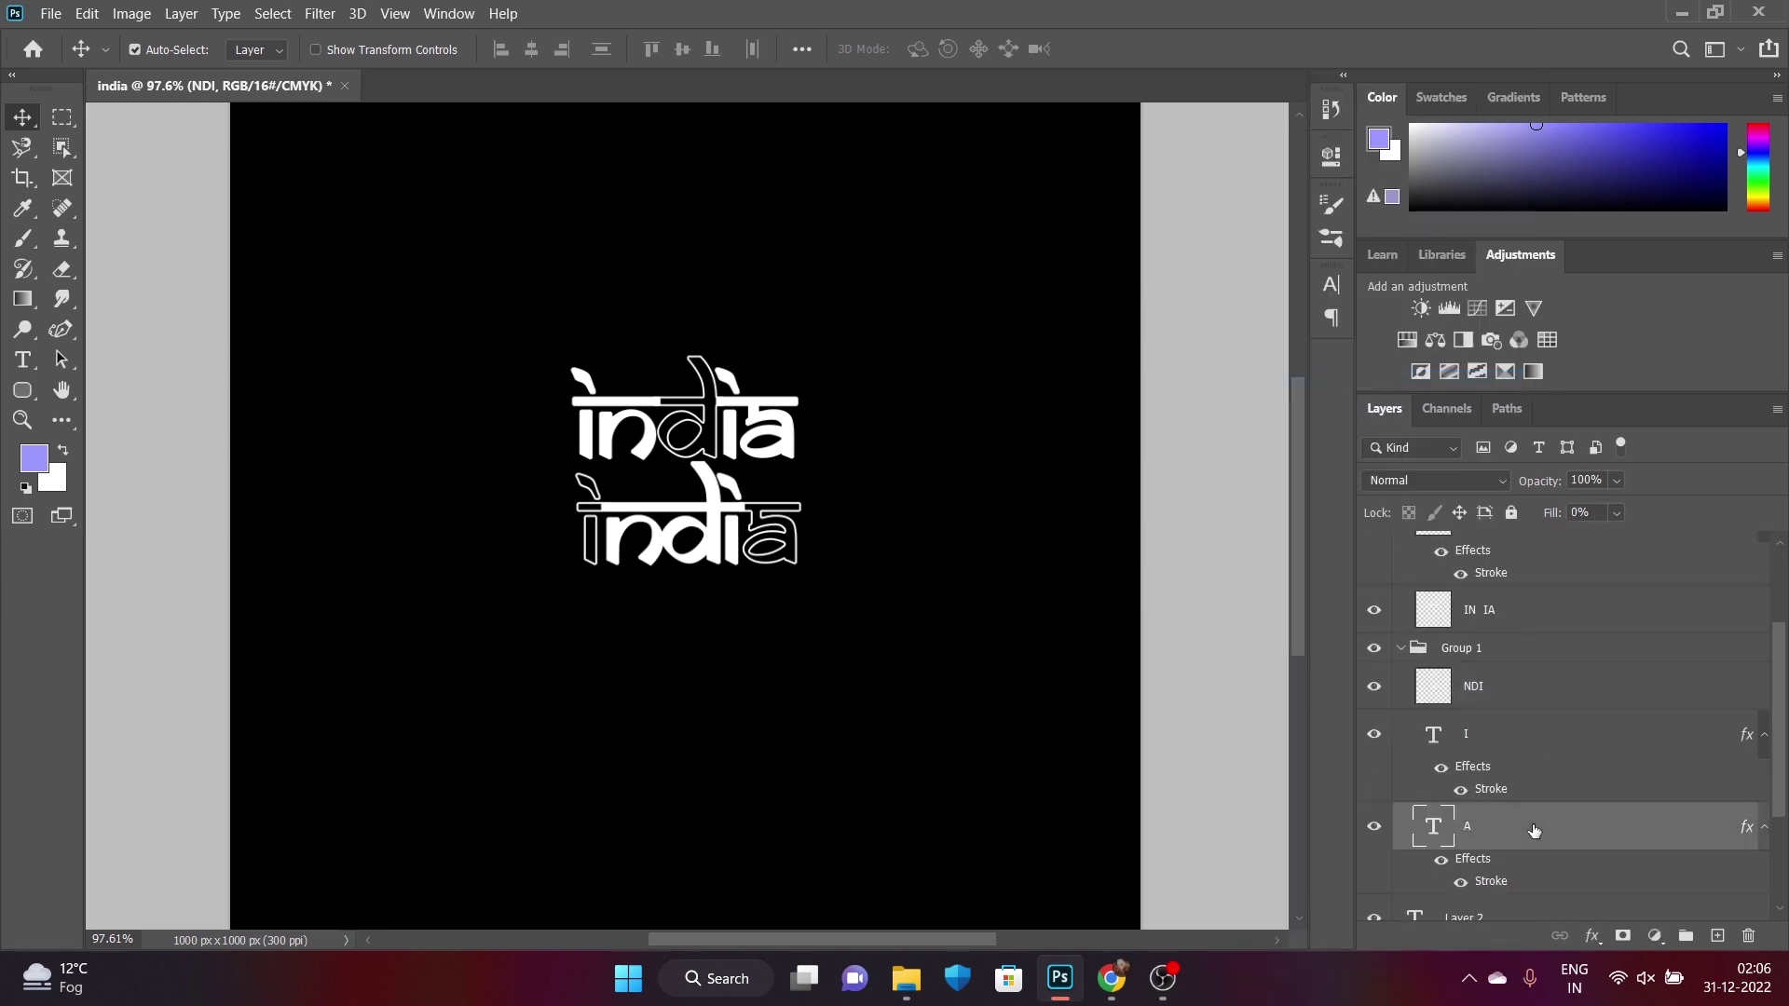
right_click(1530, 825)
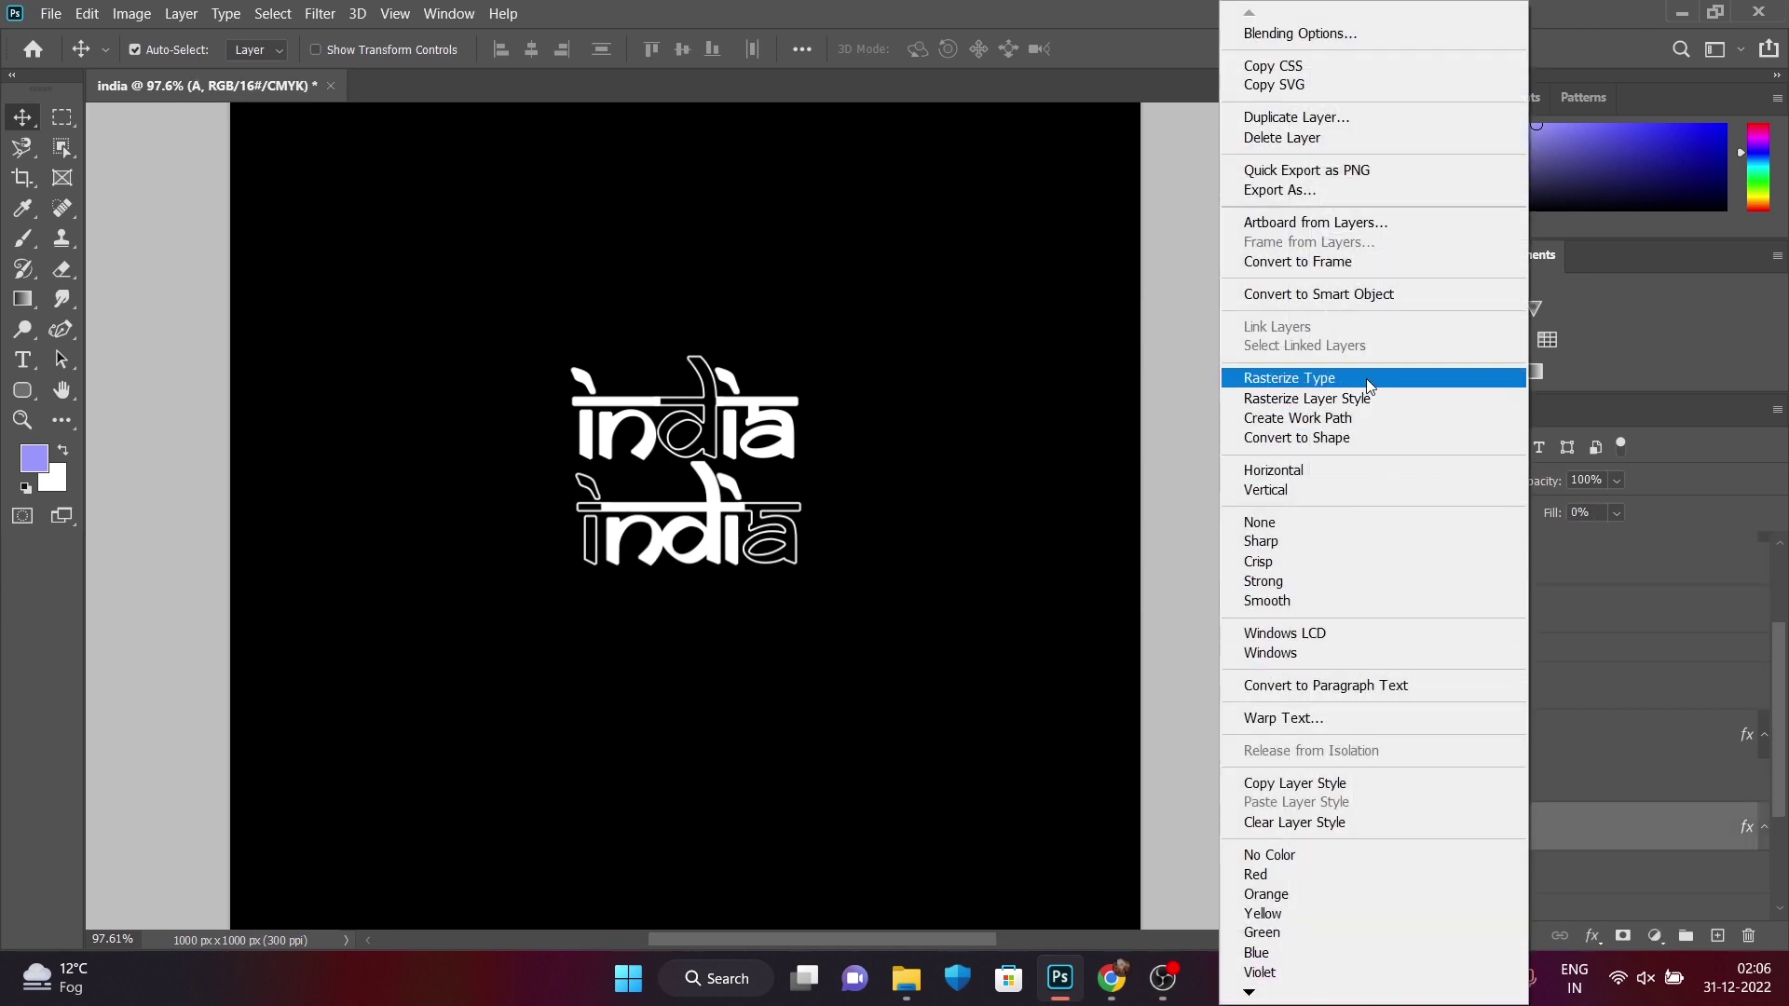
click(1366, 379)
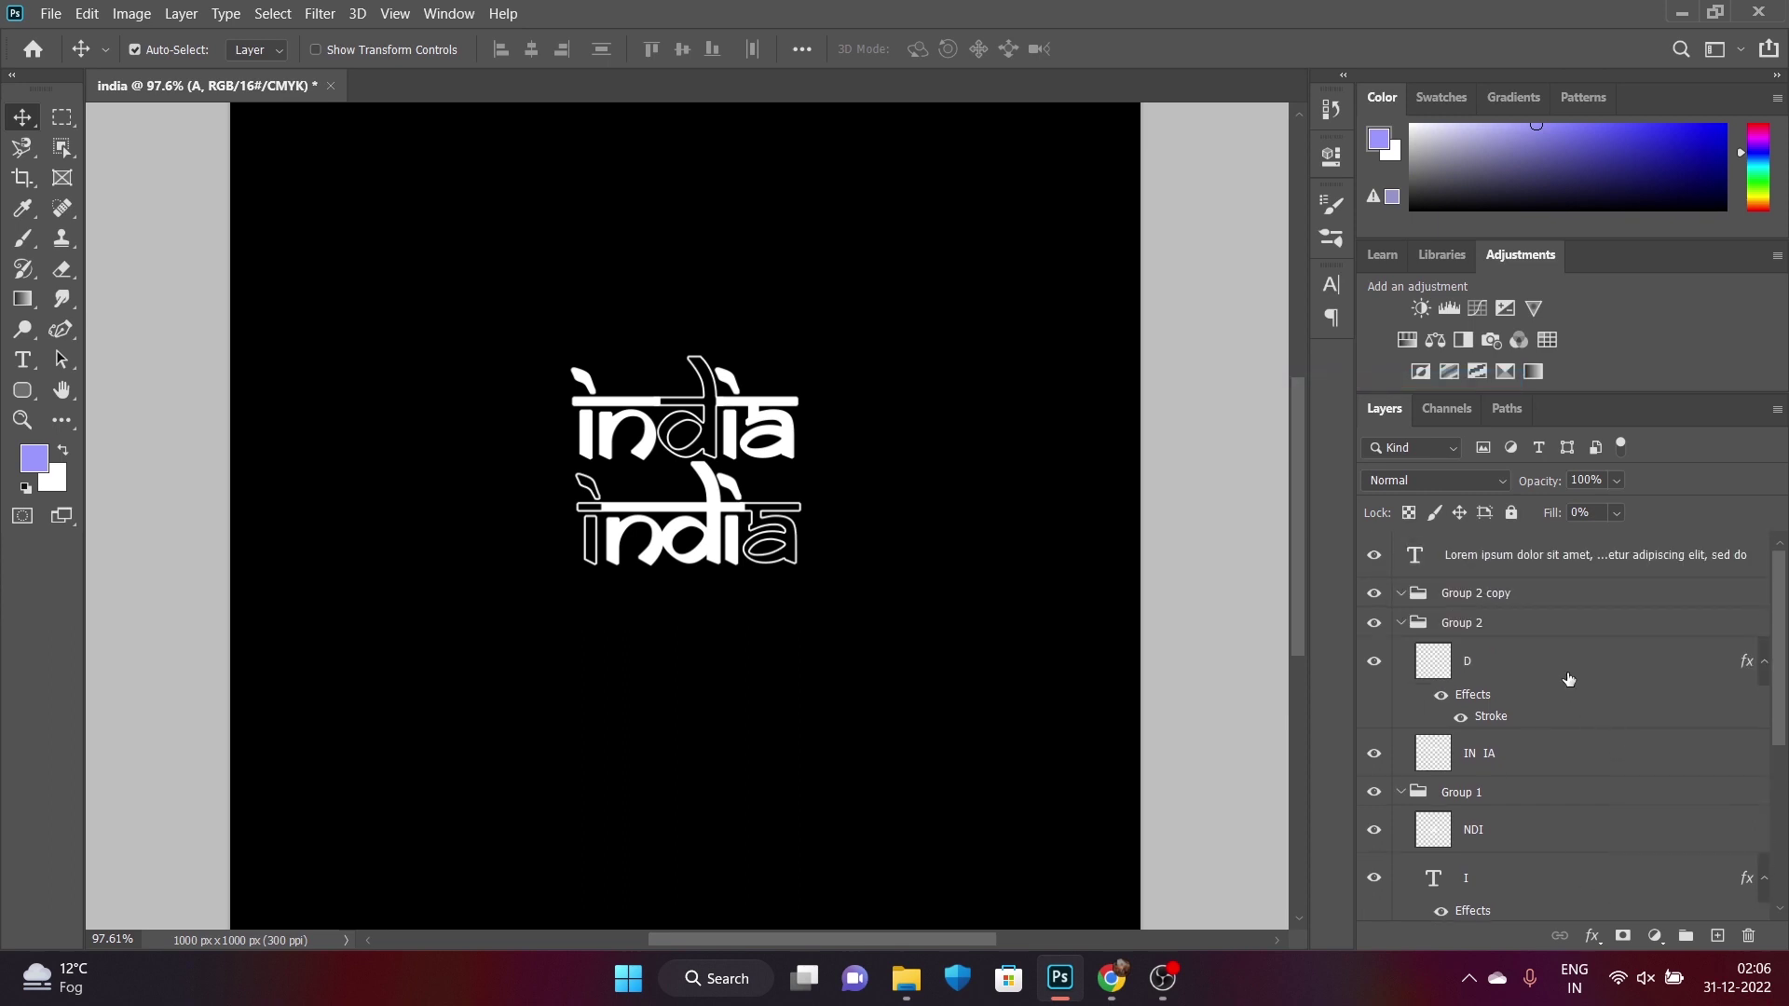
click(1566, 679)
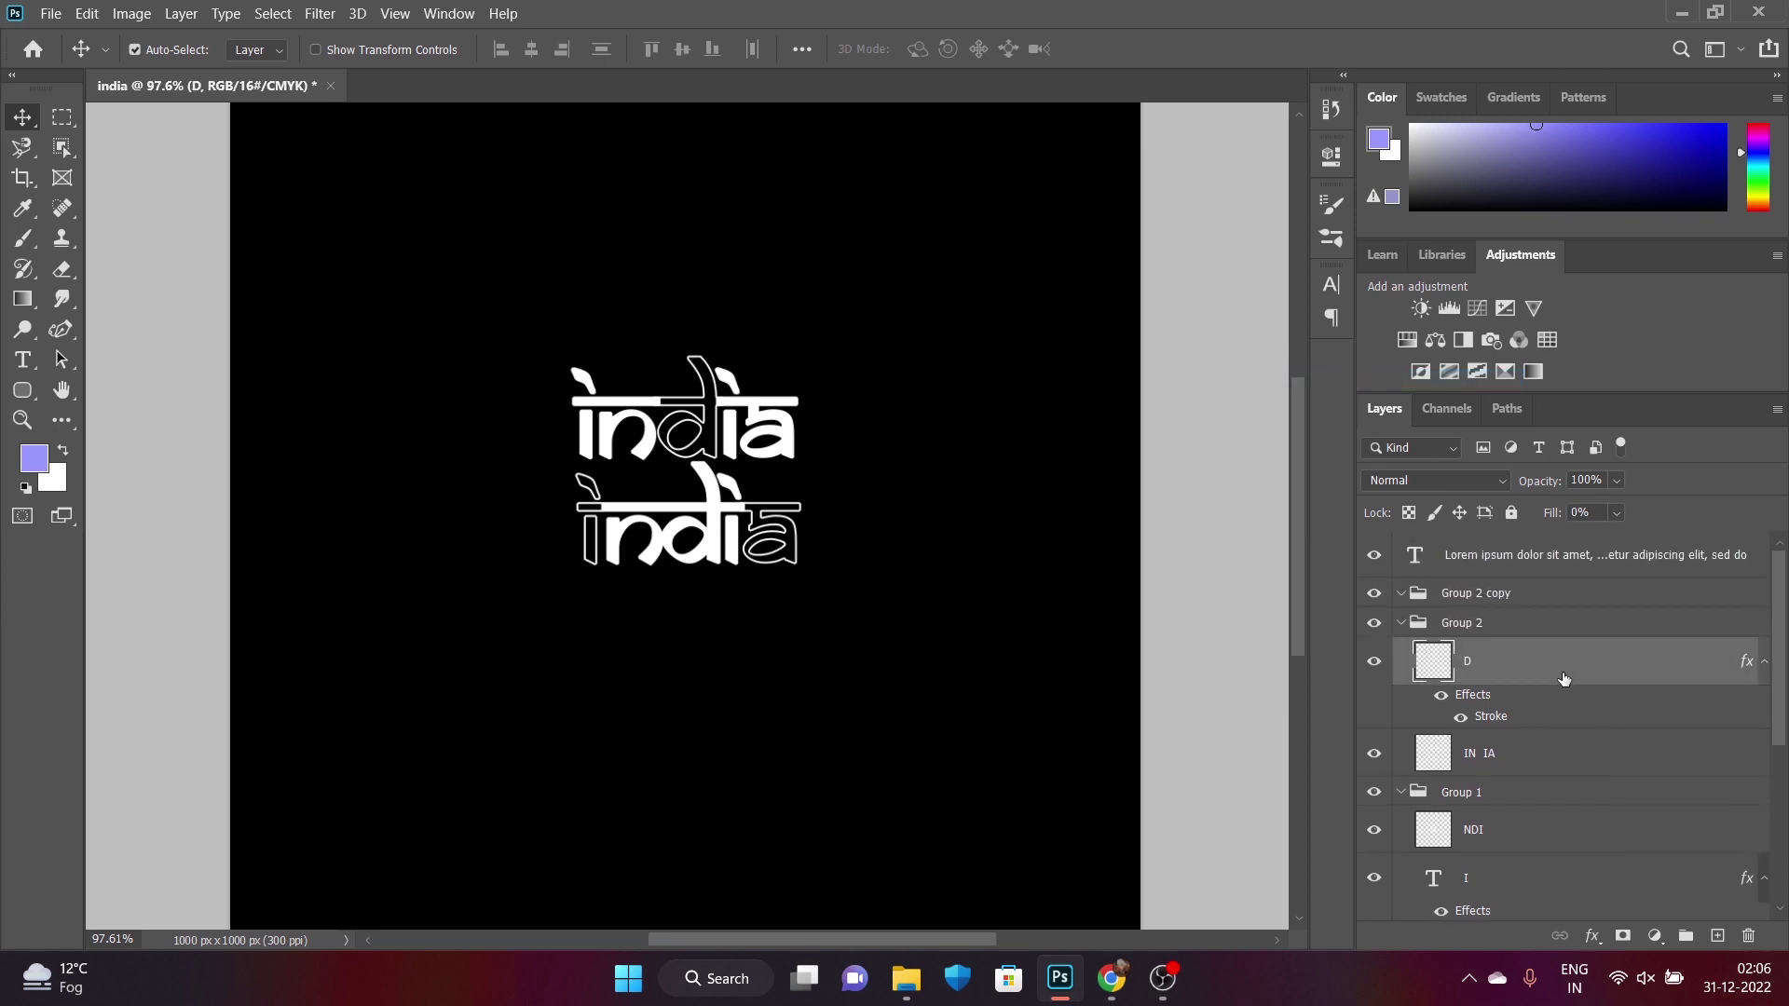
shift+click(1517, 757)
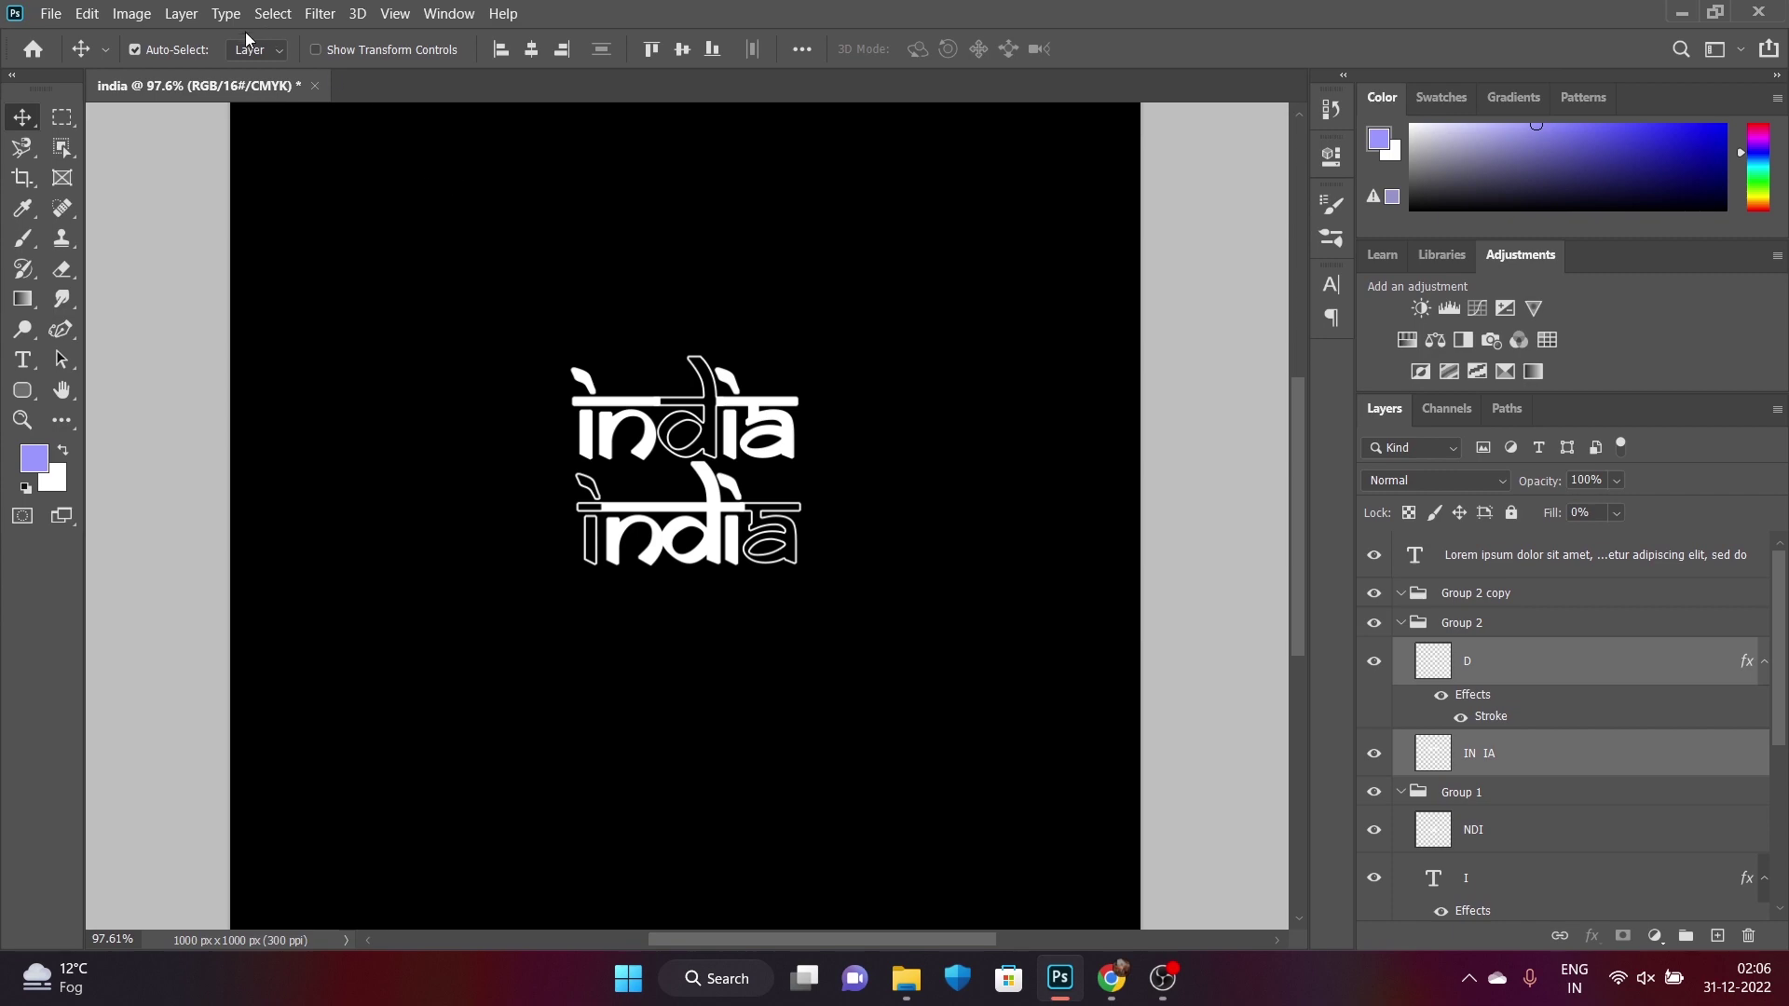
Make IN IA the only selected layer and launch Filter > Liquify on it
click(272, 14)
mouse_move(181, 14)
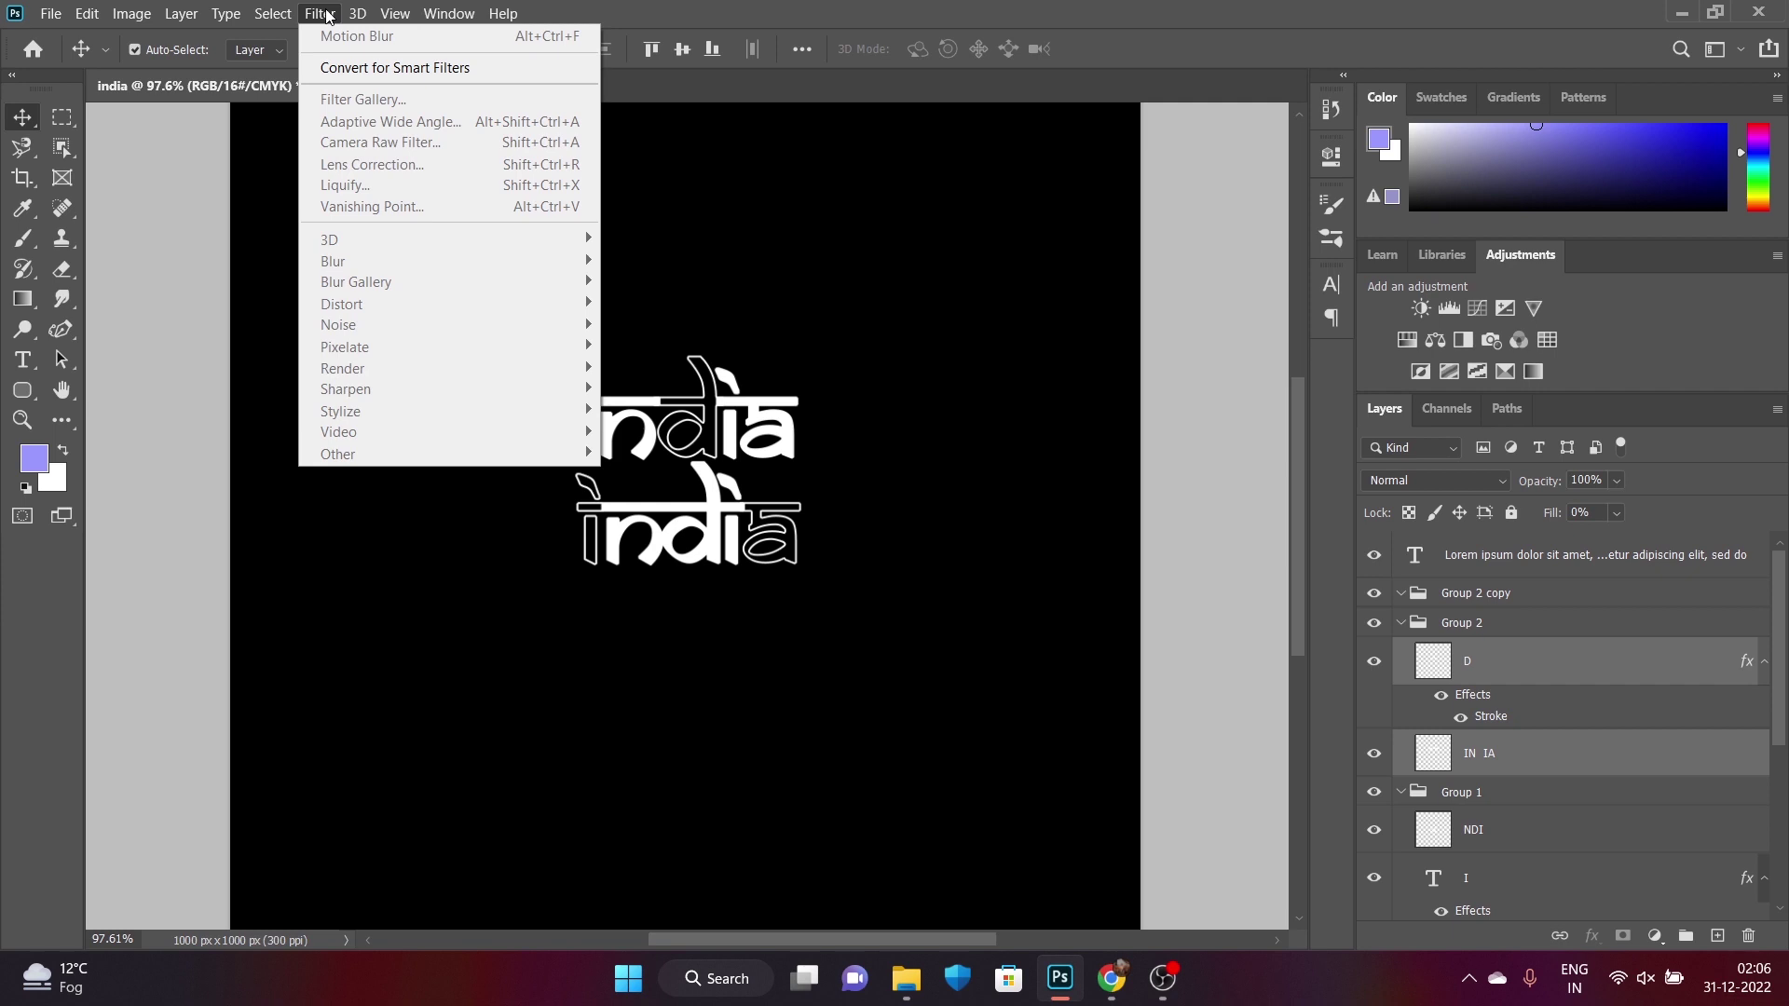
click(1541, 670)
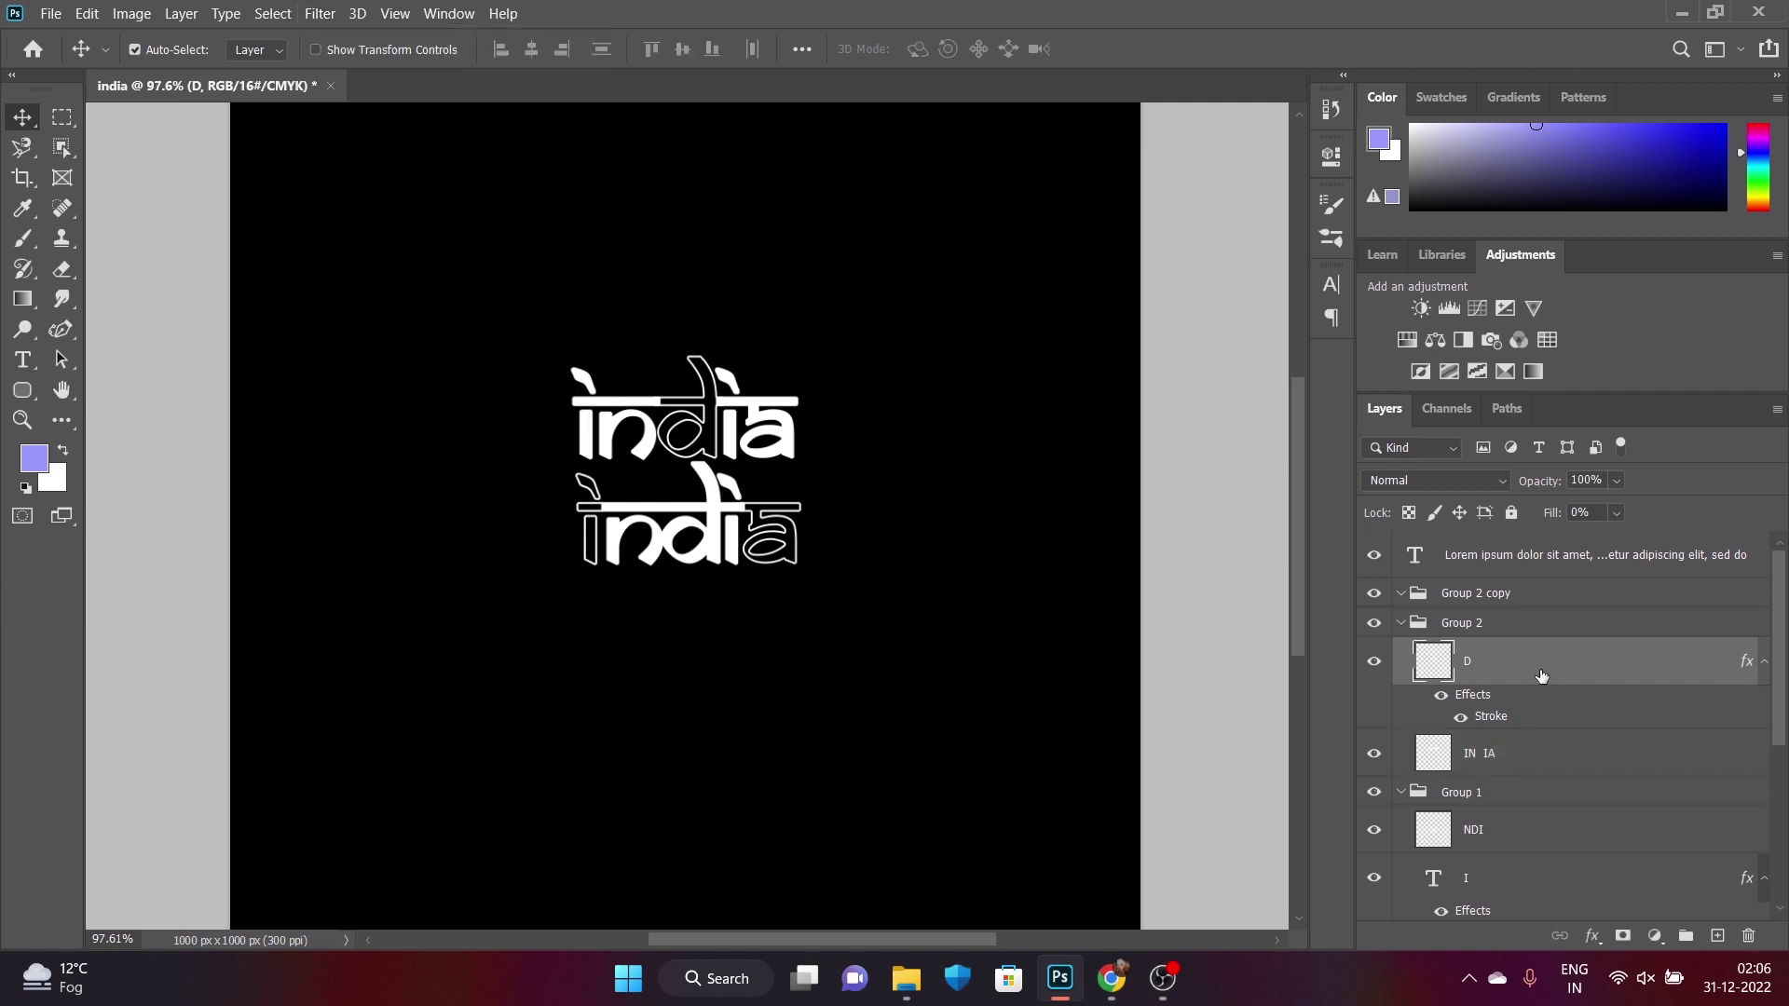
click(1522, 752)
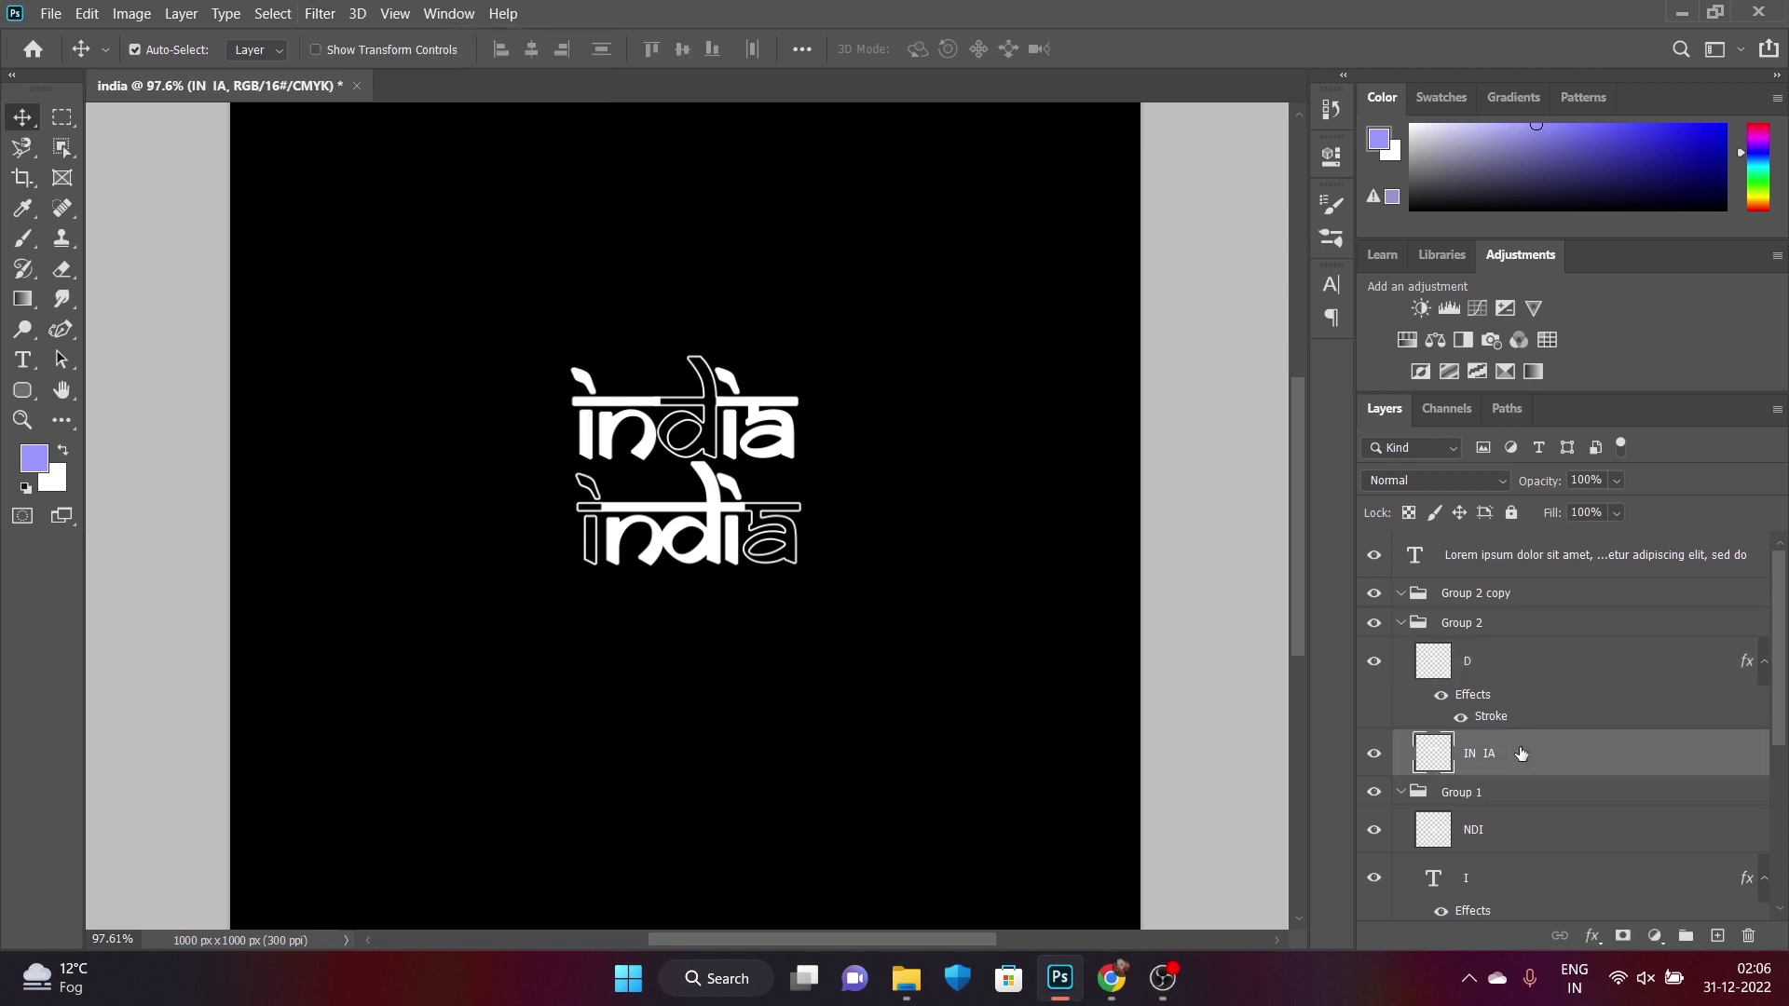
click(319, 14)
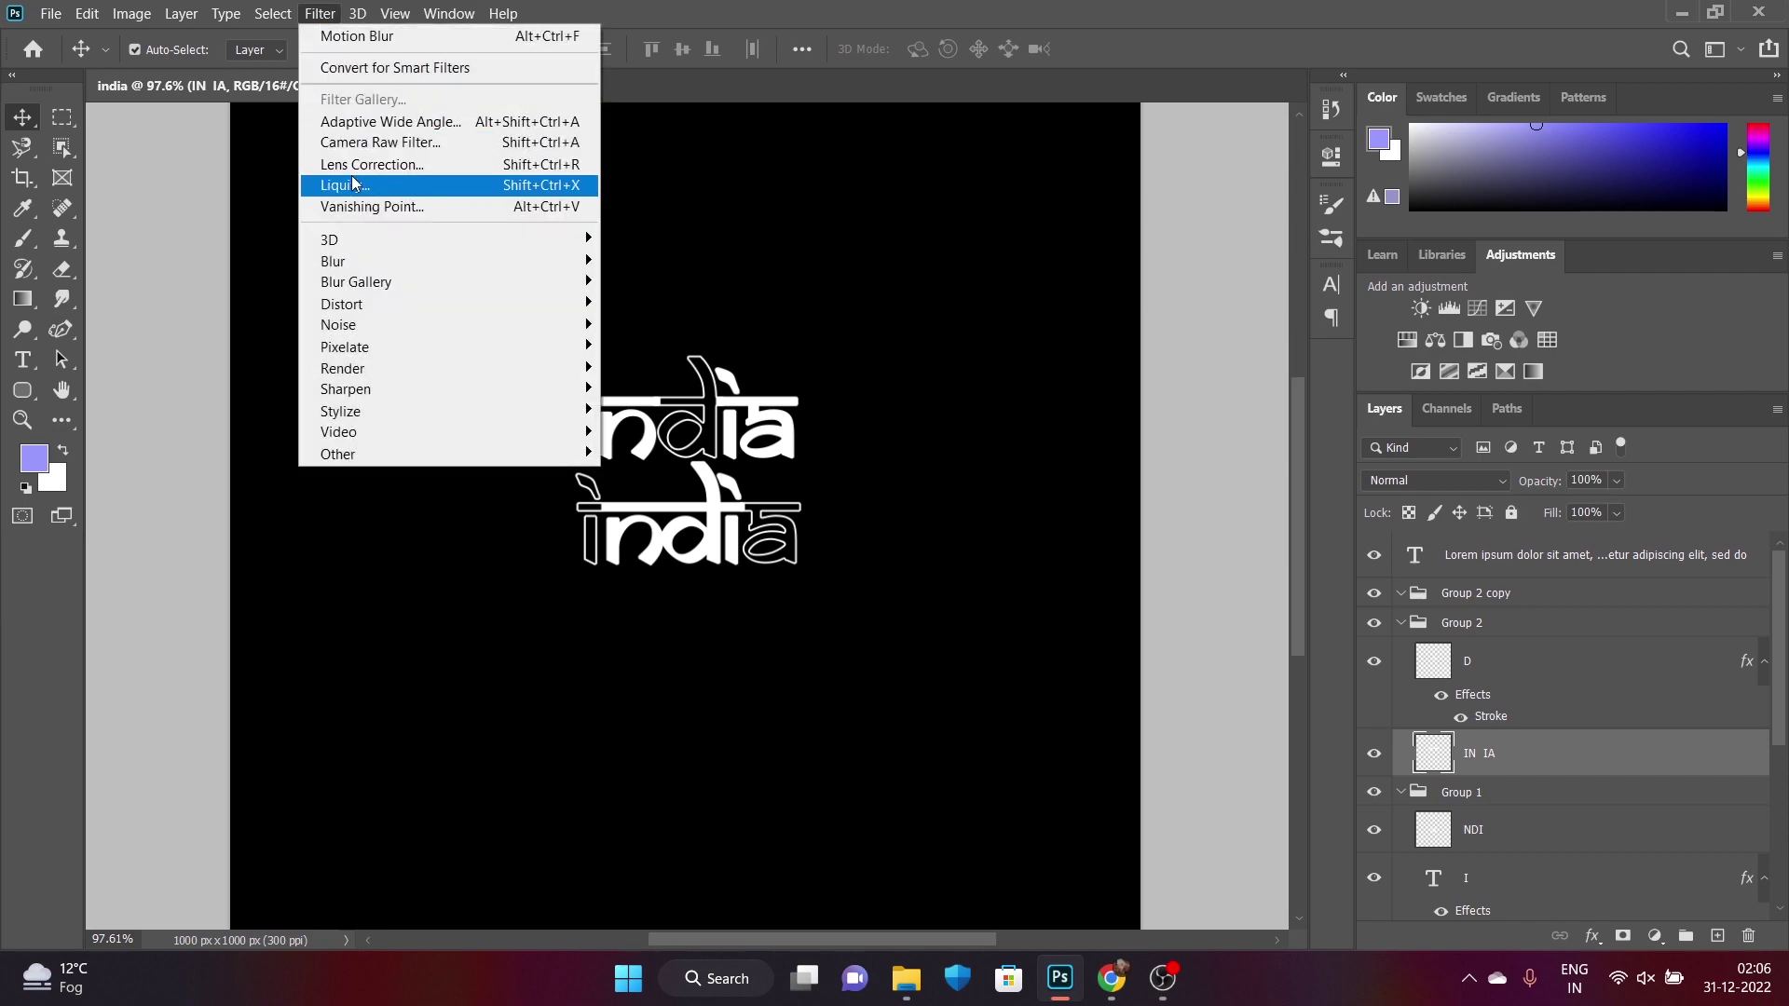
click(382, 184)
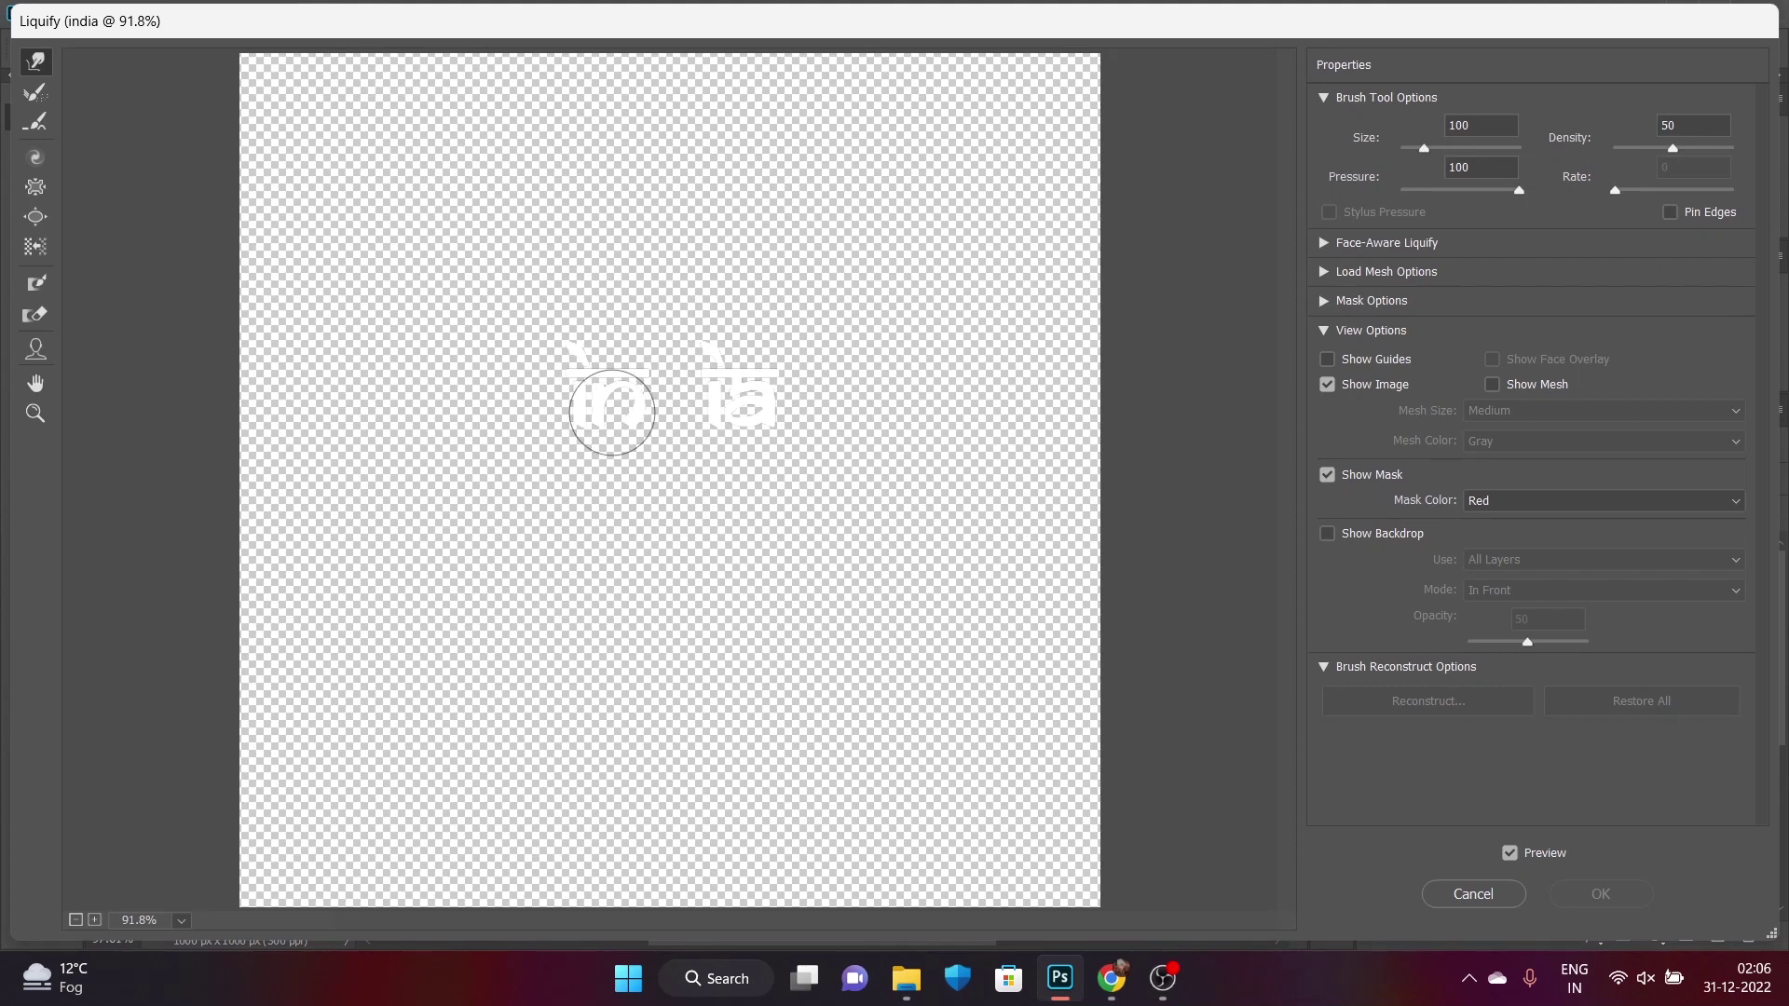
Zoom in on the IN IA letters and shrink the warp brush to size 50
scroll(739, 390, up, 2)
scroll(820, 368, up, 1)
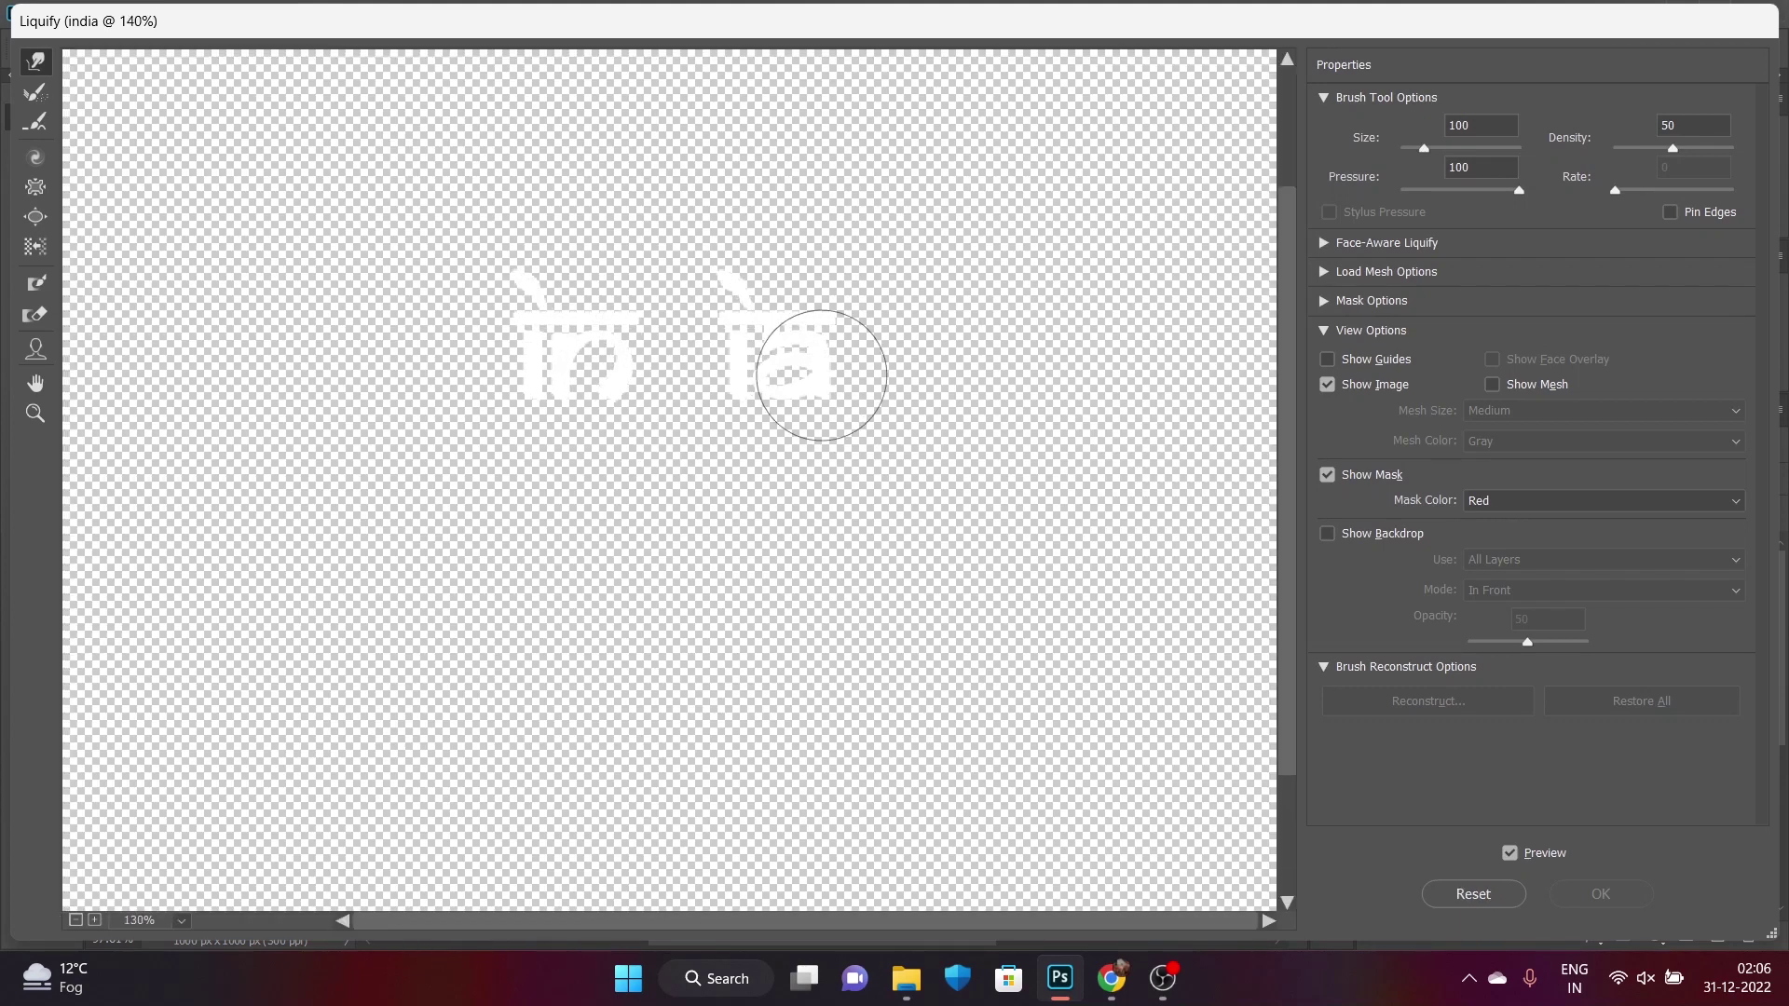
scroll(978, 340, up, 1)
mouse_move(1007, 322)
mouse_down()
mouse_move(909, 510)
mouse_move(917, 587)
mouse_up()
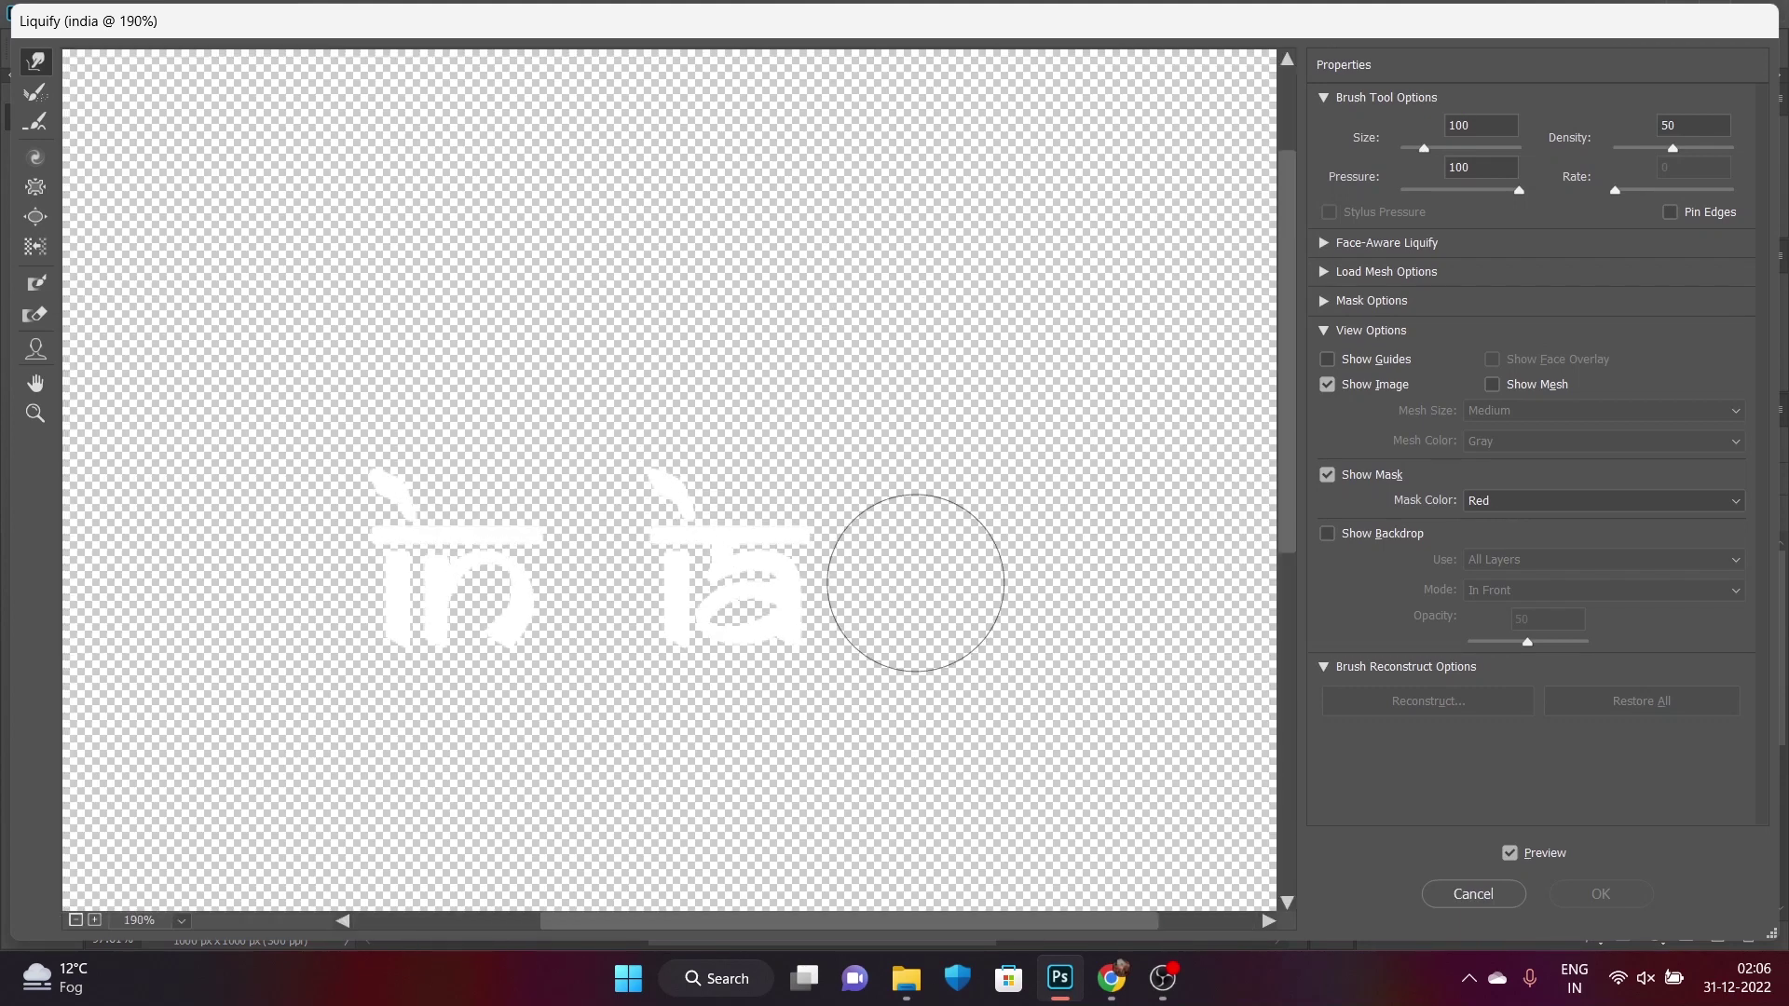
key(bracketleft)
key(bracketleft)
key(bracketleft)
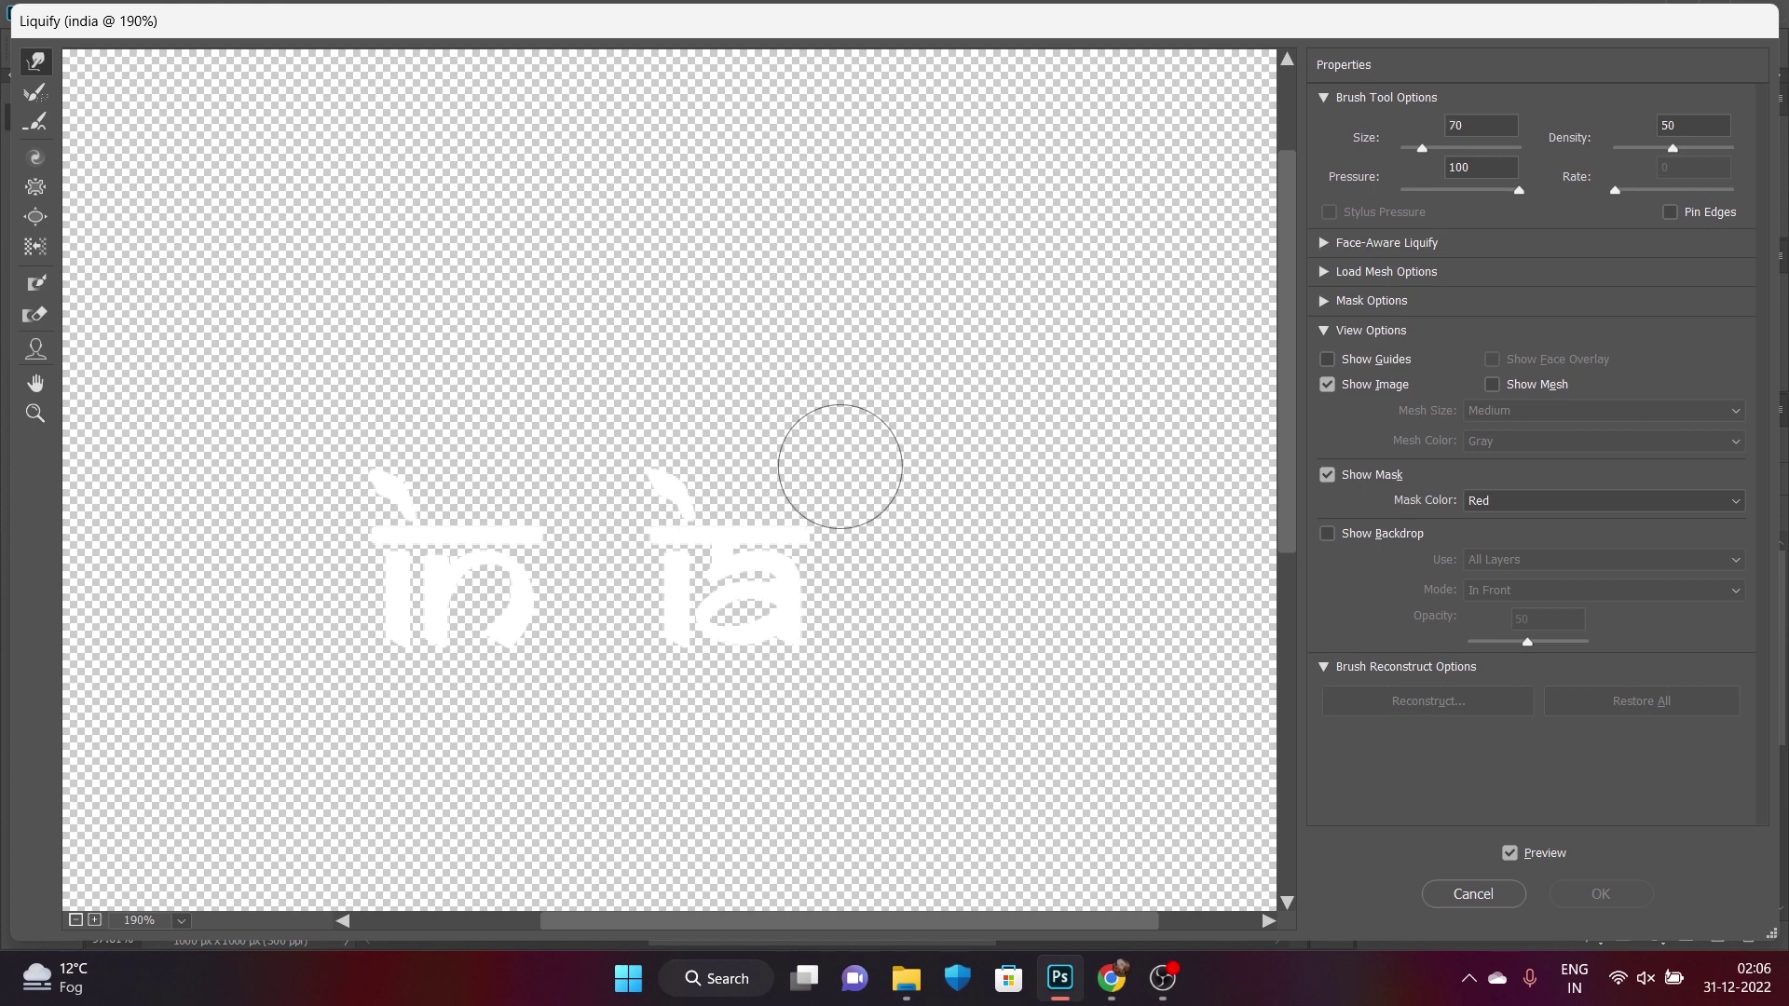
key(bracketleft)
key(bracketleft)
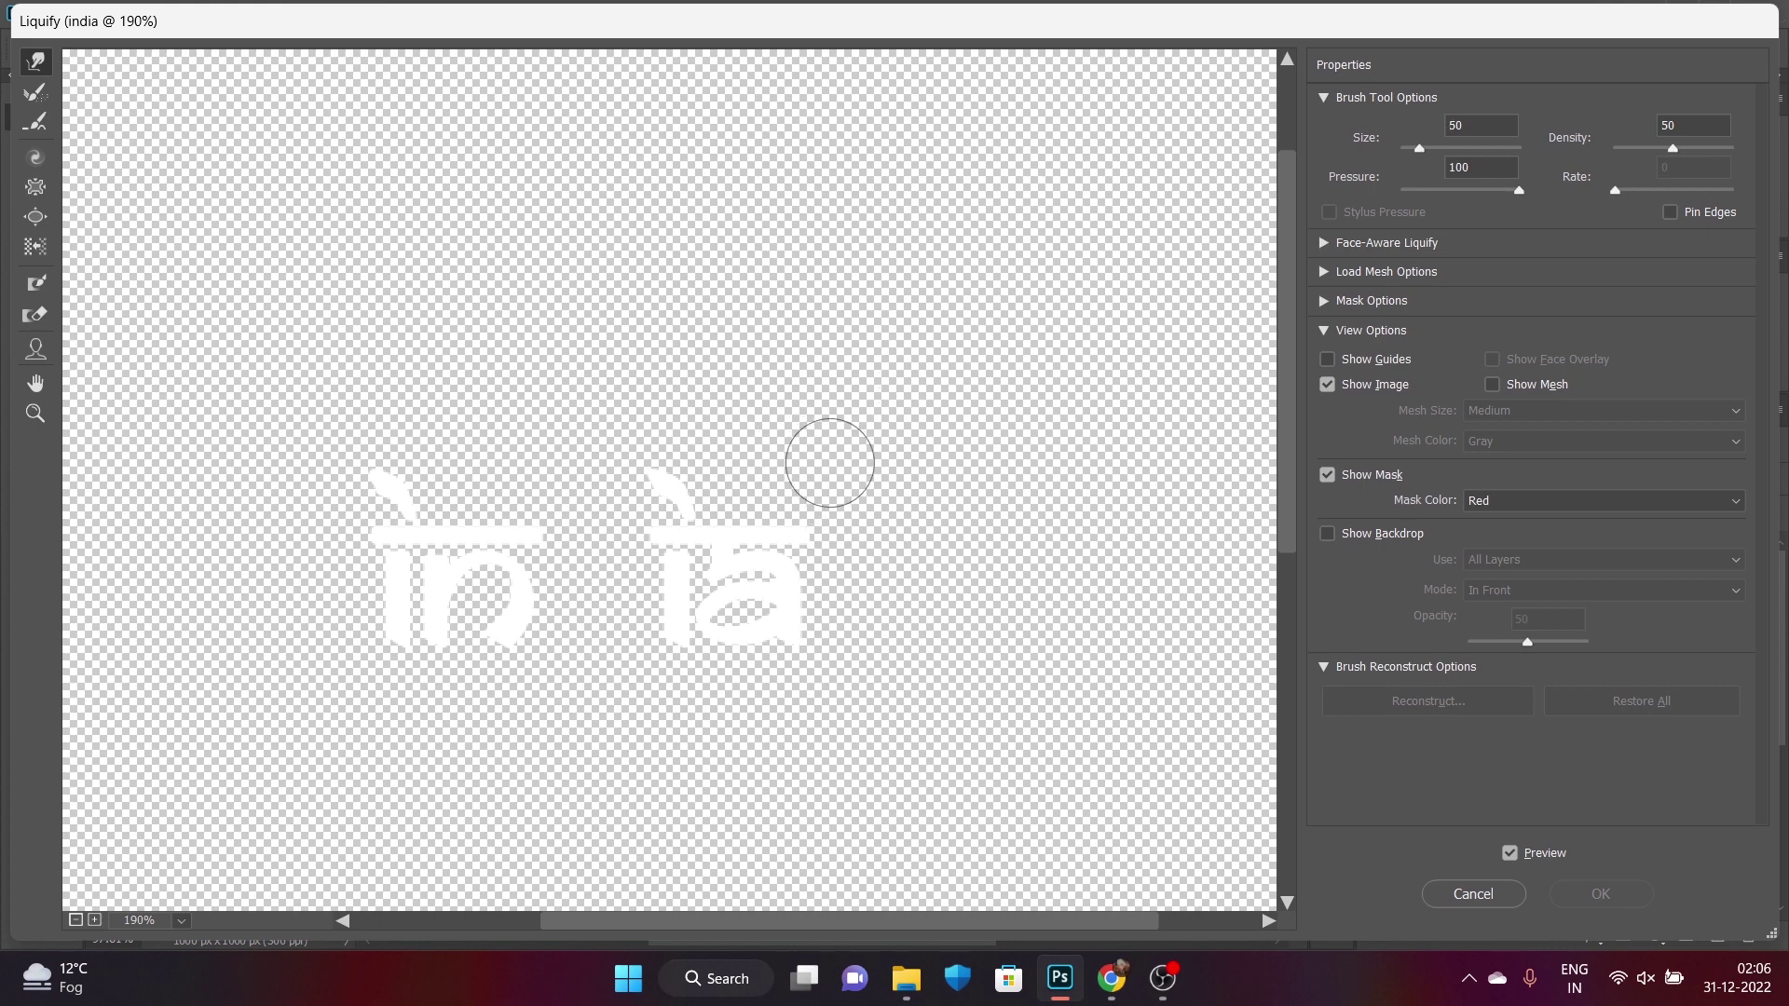
scroll(1062, 111, up, 3)
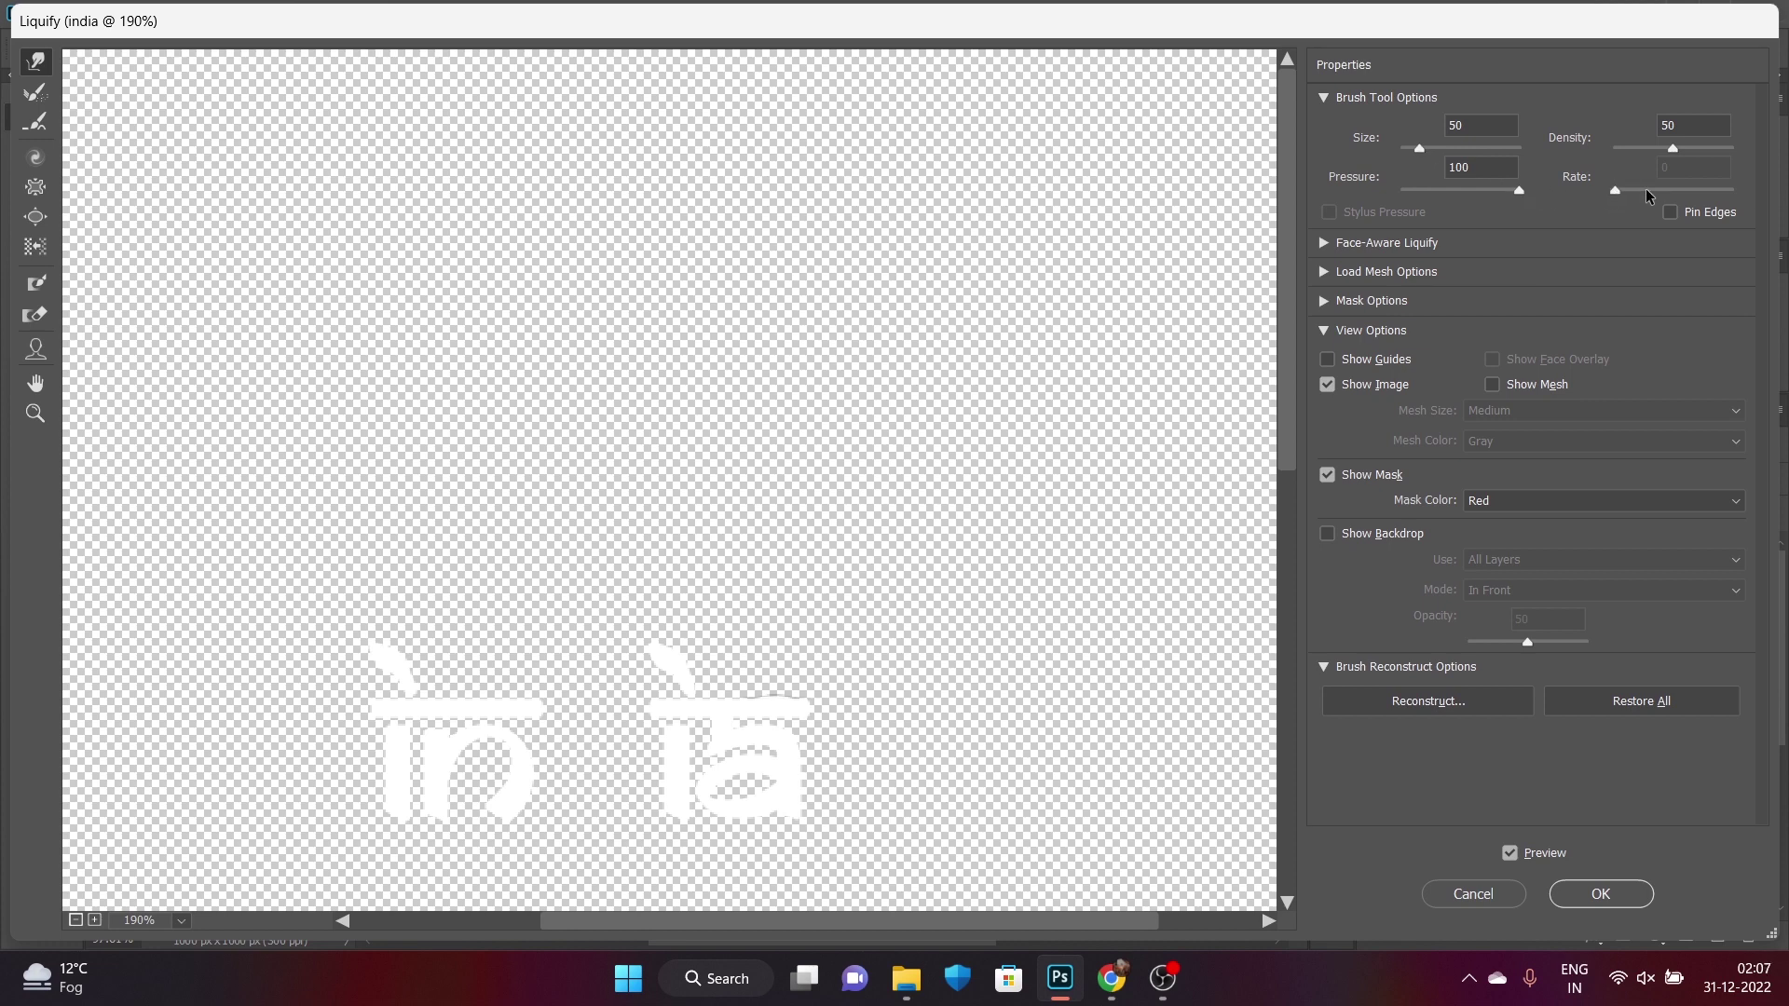
Raise brush density to 95 and warp the 'ia' top bar into tall flame spikes
drag(1674, 150, 1725, 149)
drag(791, 667, 863, 499)
drag(798, 631, 799, 591)
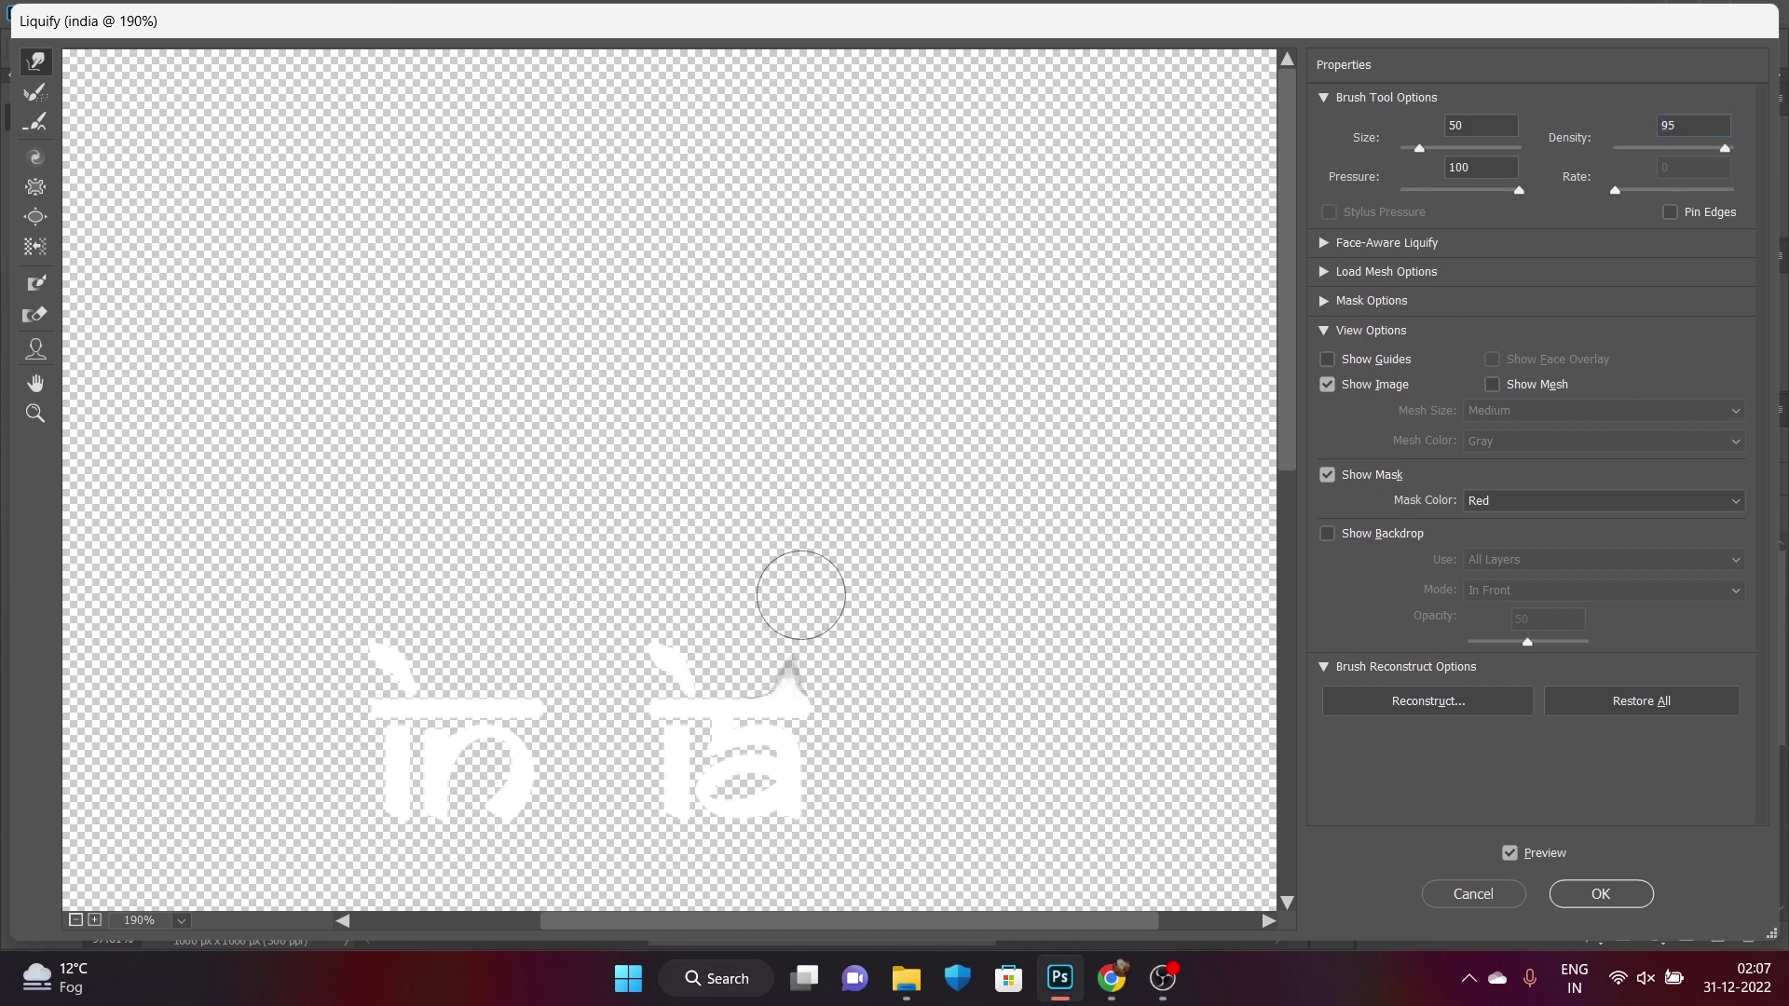
drag(797, 665, 802, 519)
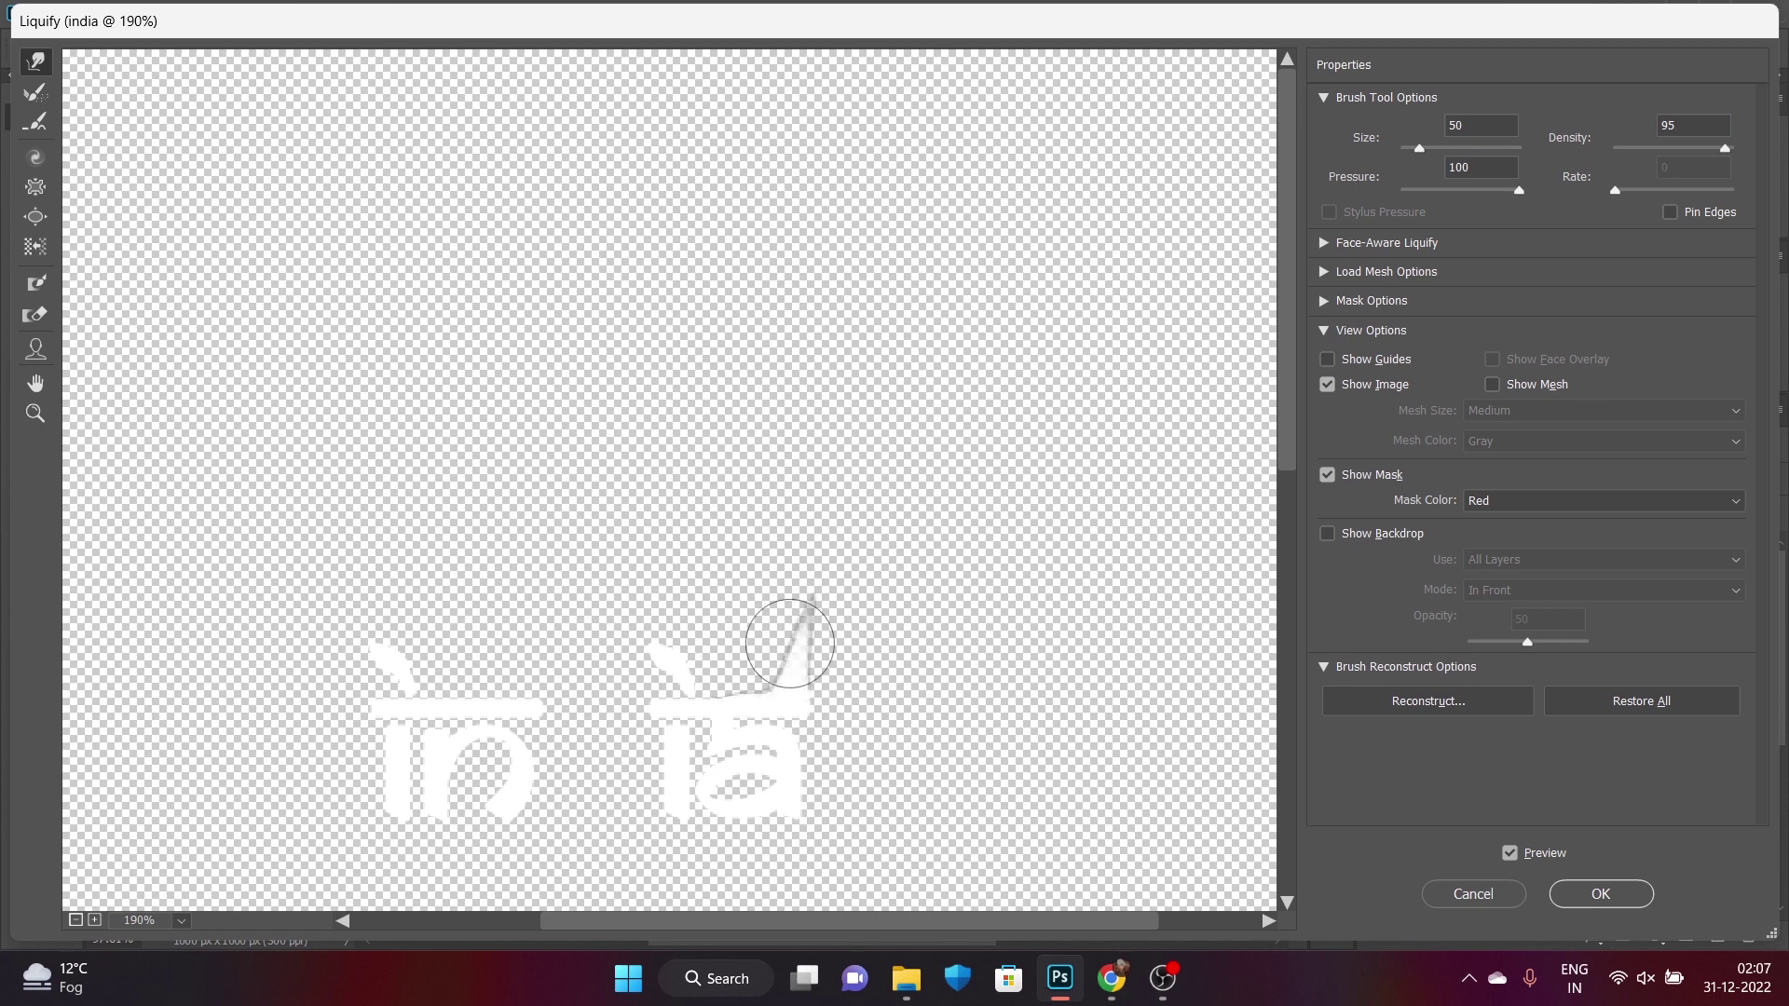
drag(802, 630, 766, 552)
drag(812, 611, 827, 565)
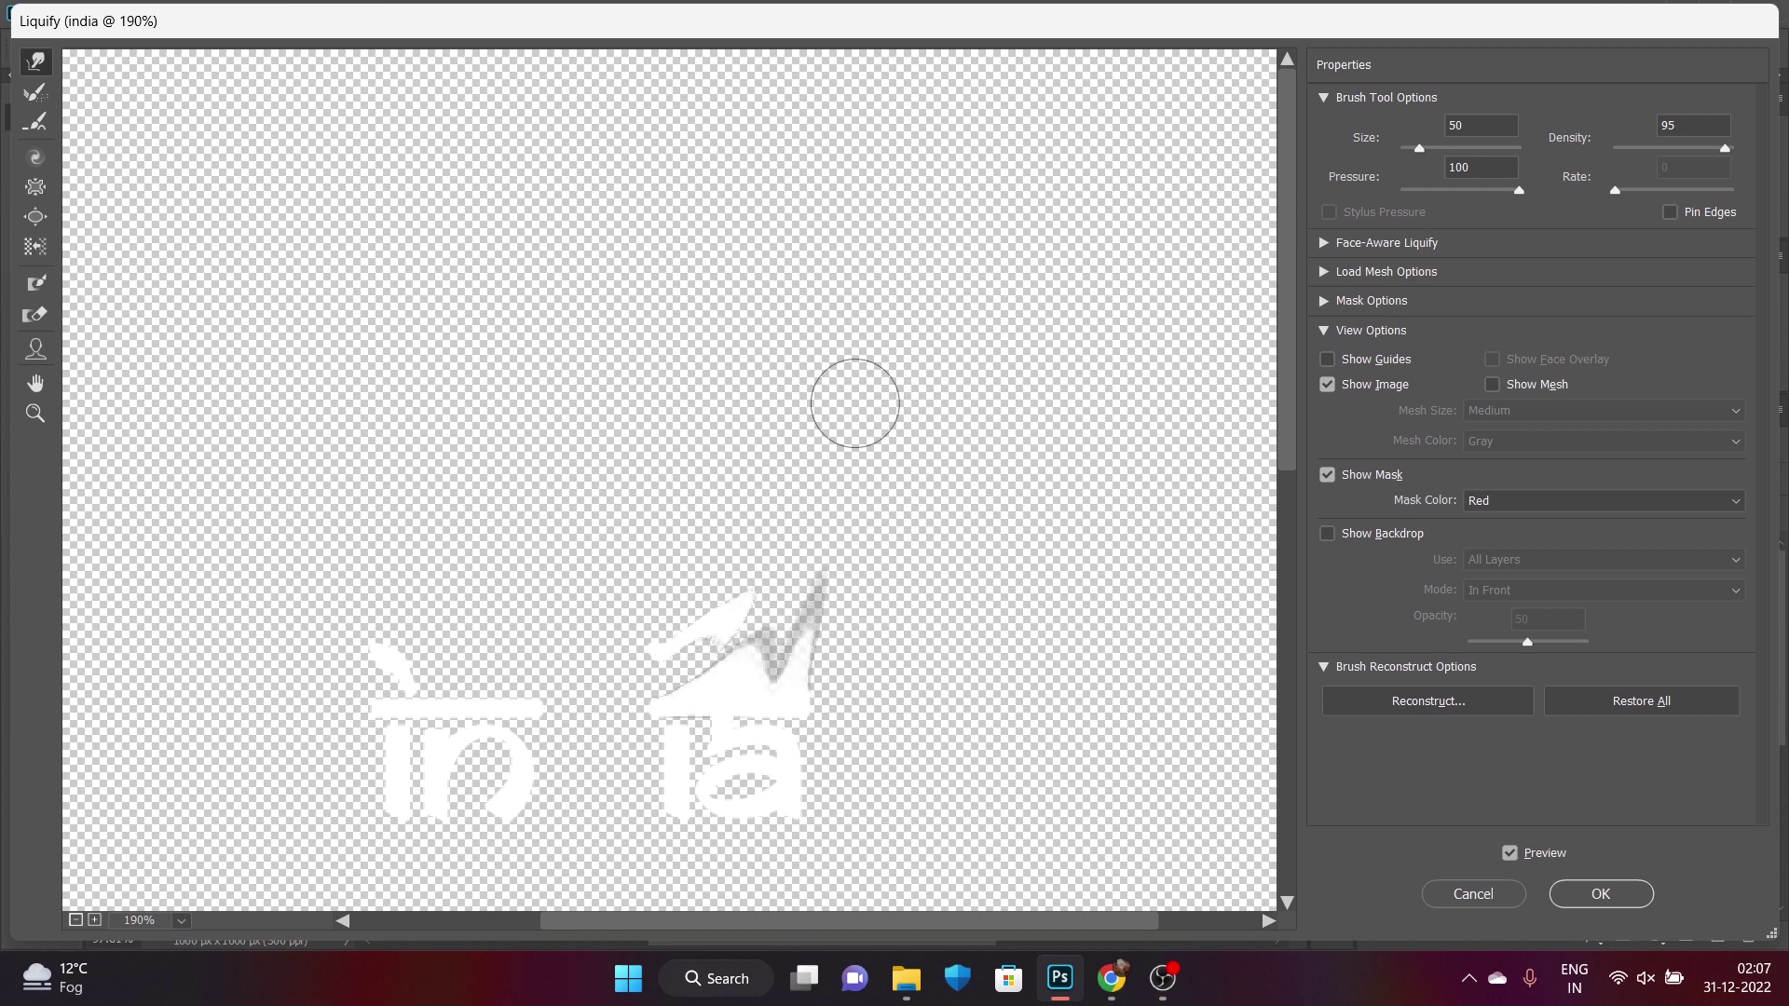
mouse_move(757, 705)
mouse_down()
mouse_move(878, 639)
mouse_move(832, 674)
mouse_move(826, 396)
mouse_up()
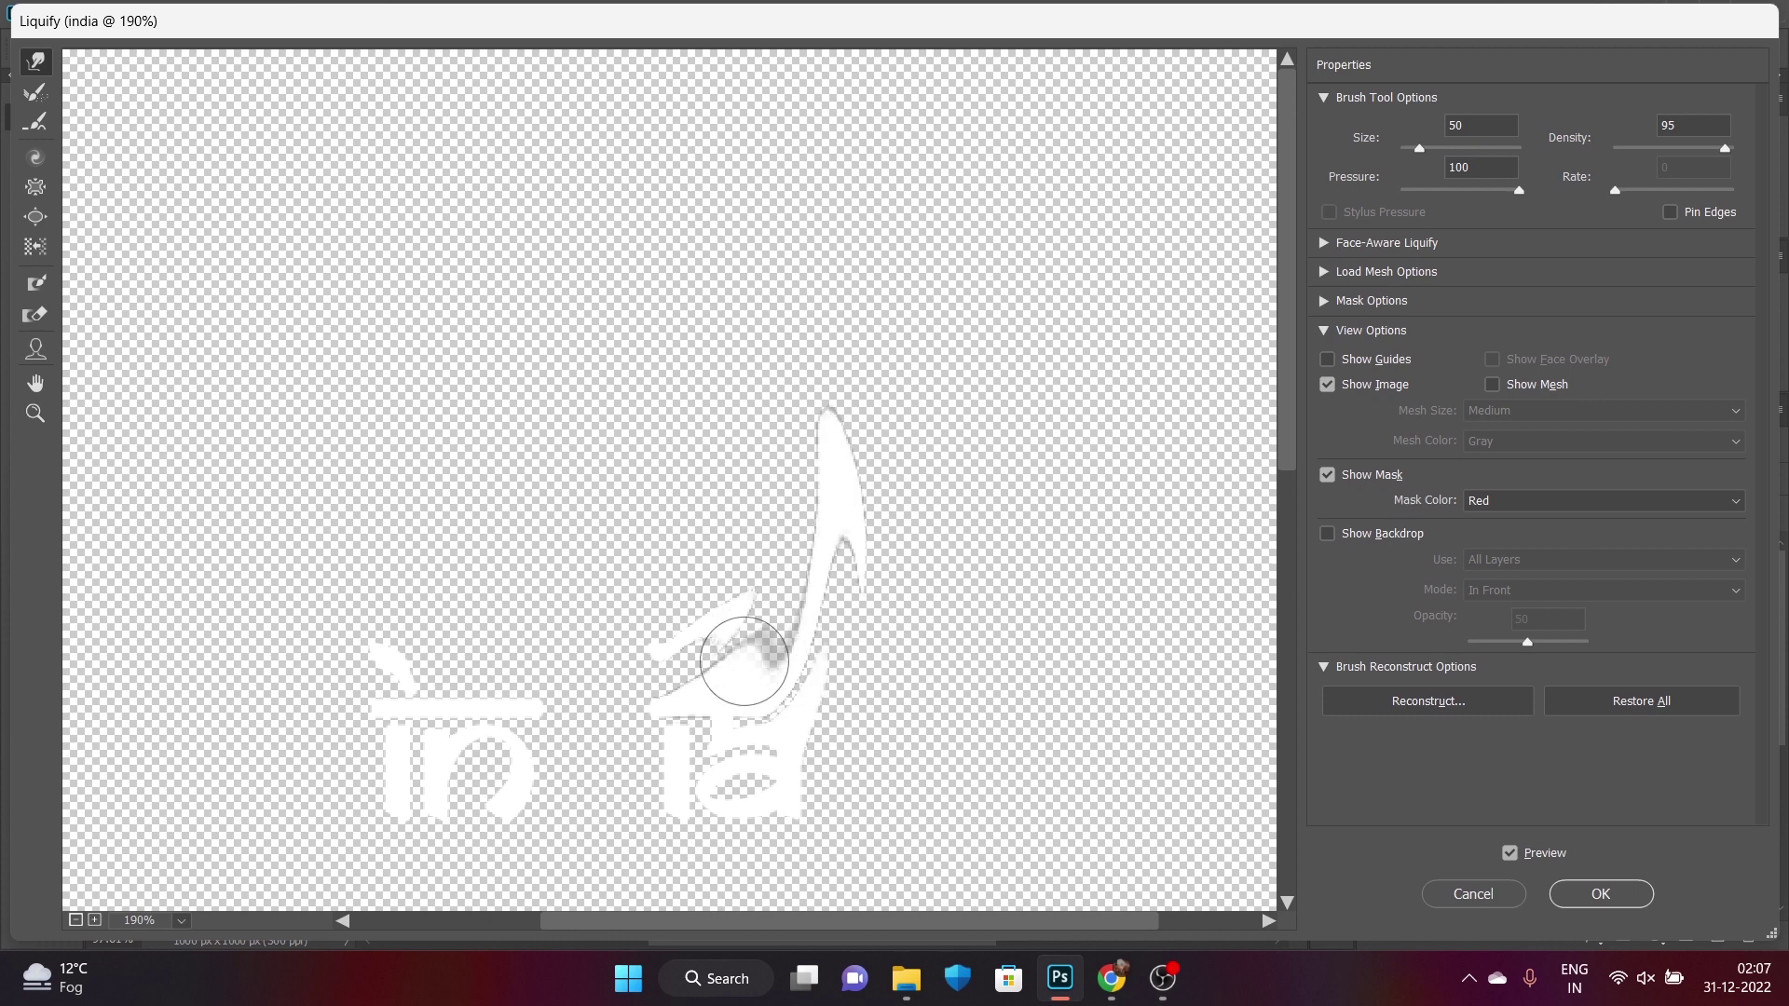
Pull tall flame spikes up from the 'in' letters and reshape their strokes
drag(389, 691, 396, 541)
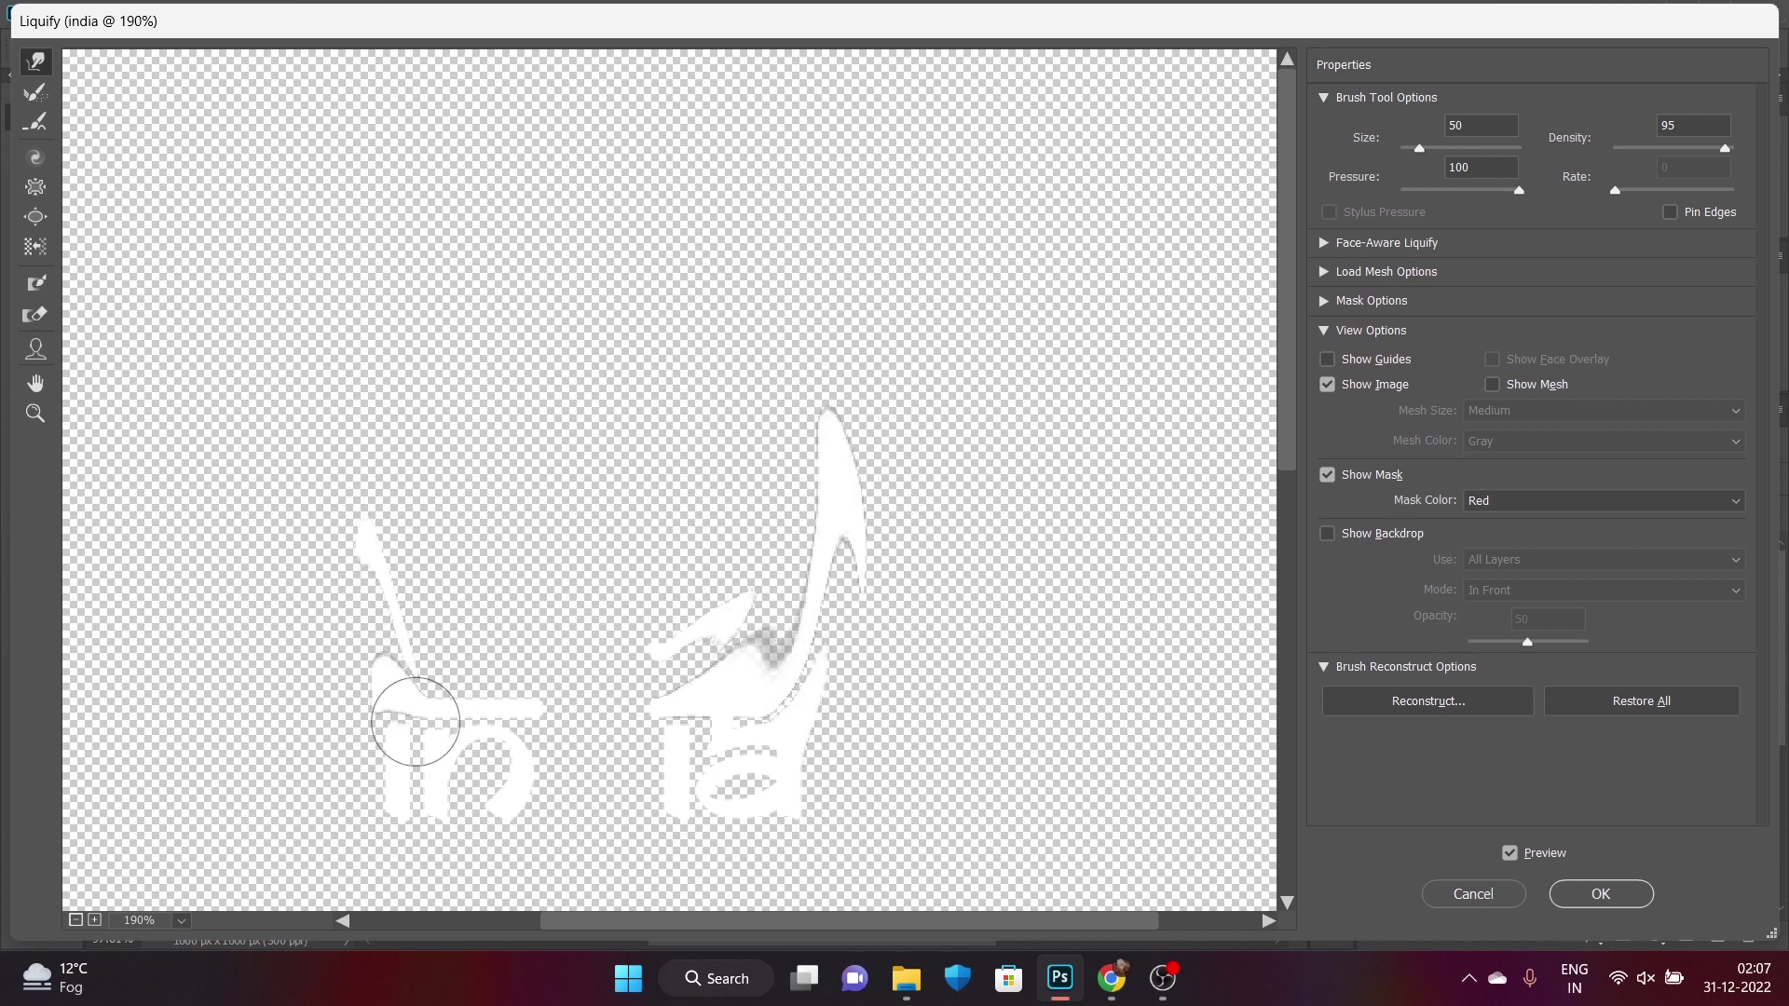
drag(401, 718, 410, 420)
drag(494, 704, 488, 639)
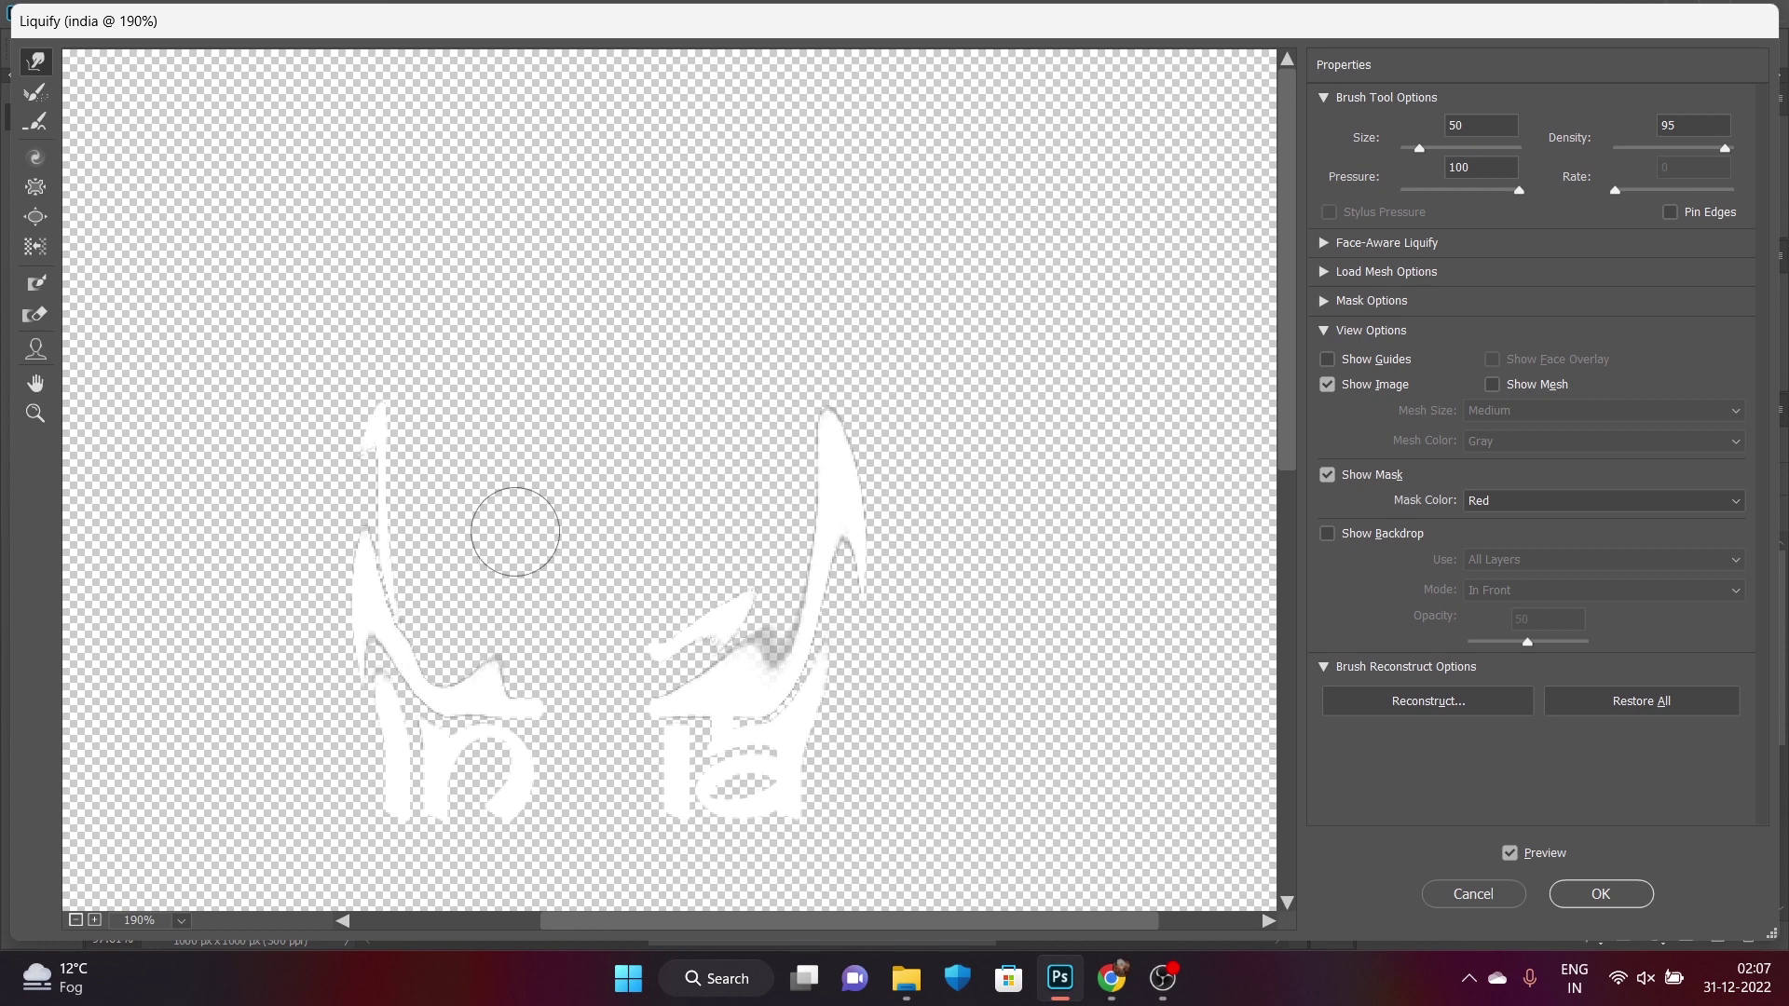
drag(447, 631, 460, 609)
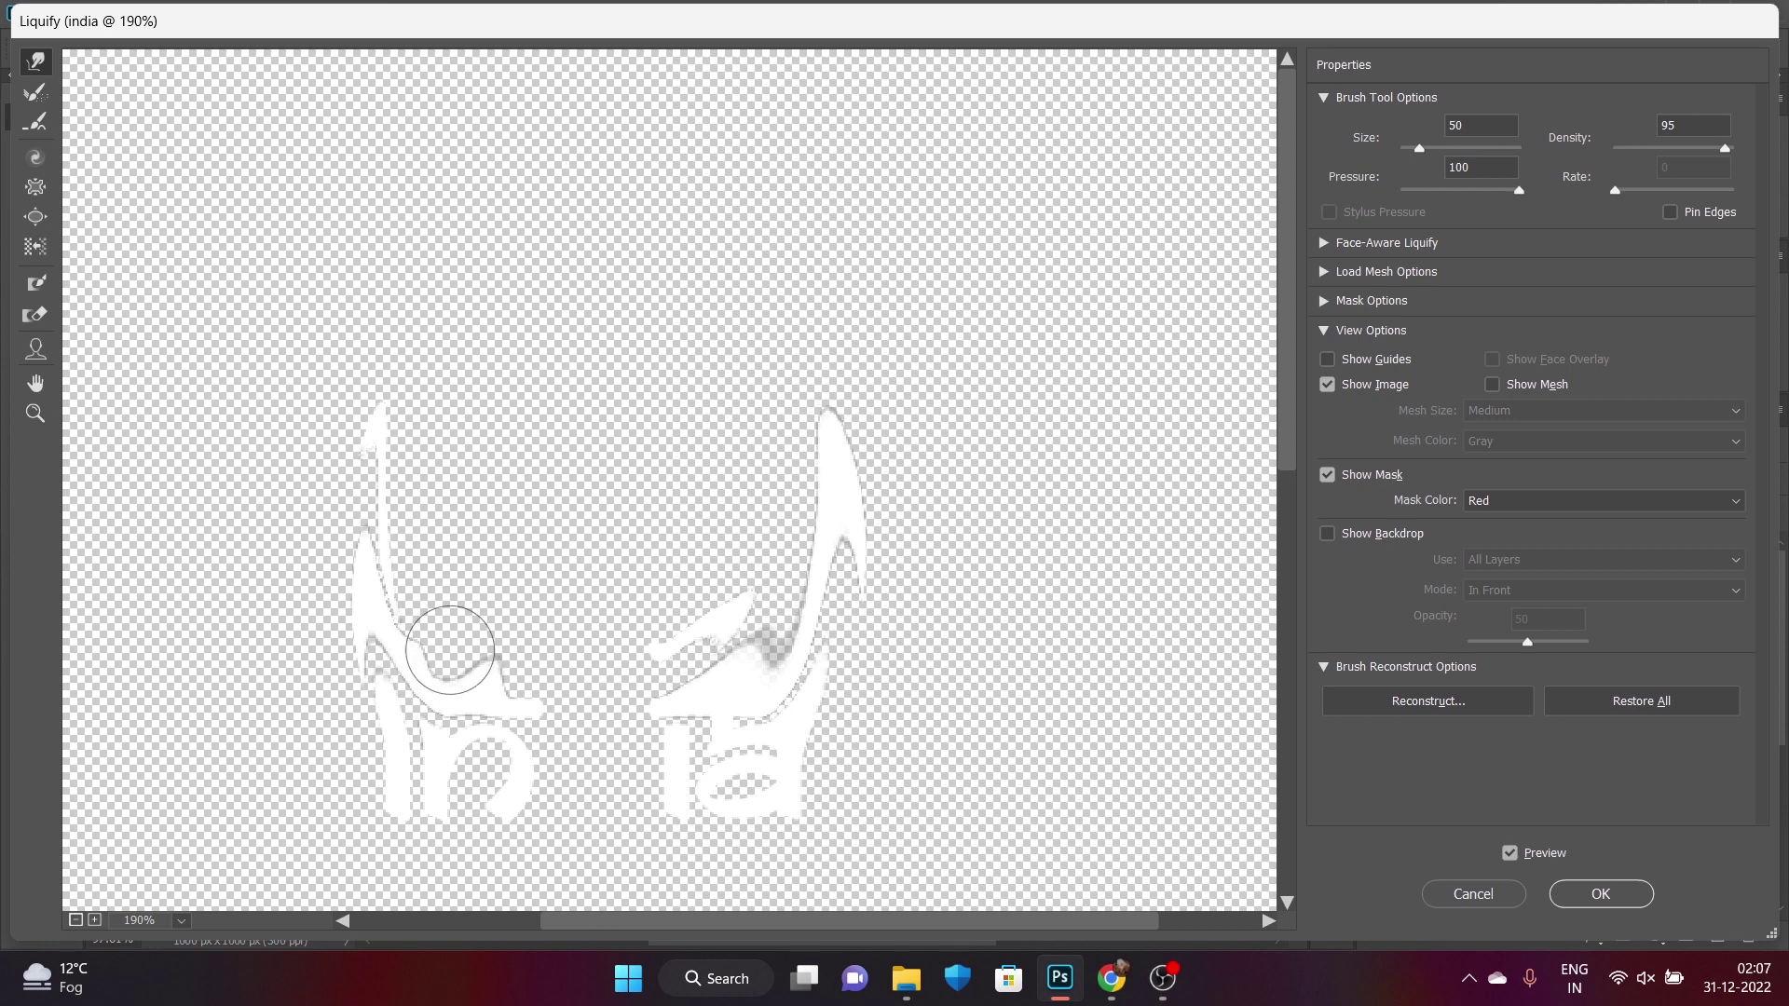
mouse_move(487, 531)
mouse_down()
mouse_move(439, 691)
mouse_move(436, 583)
mouse_up()
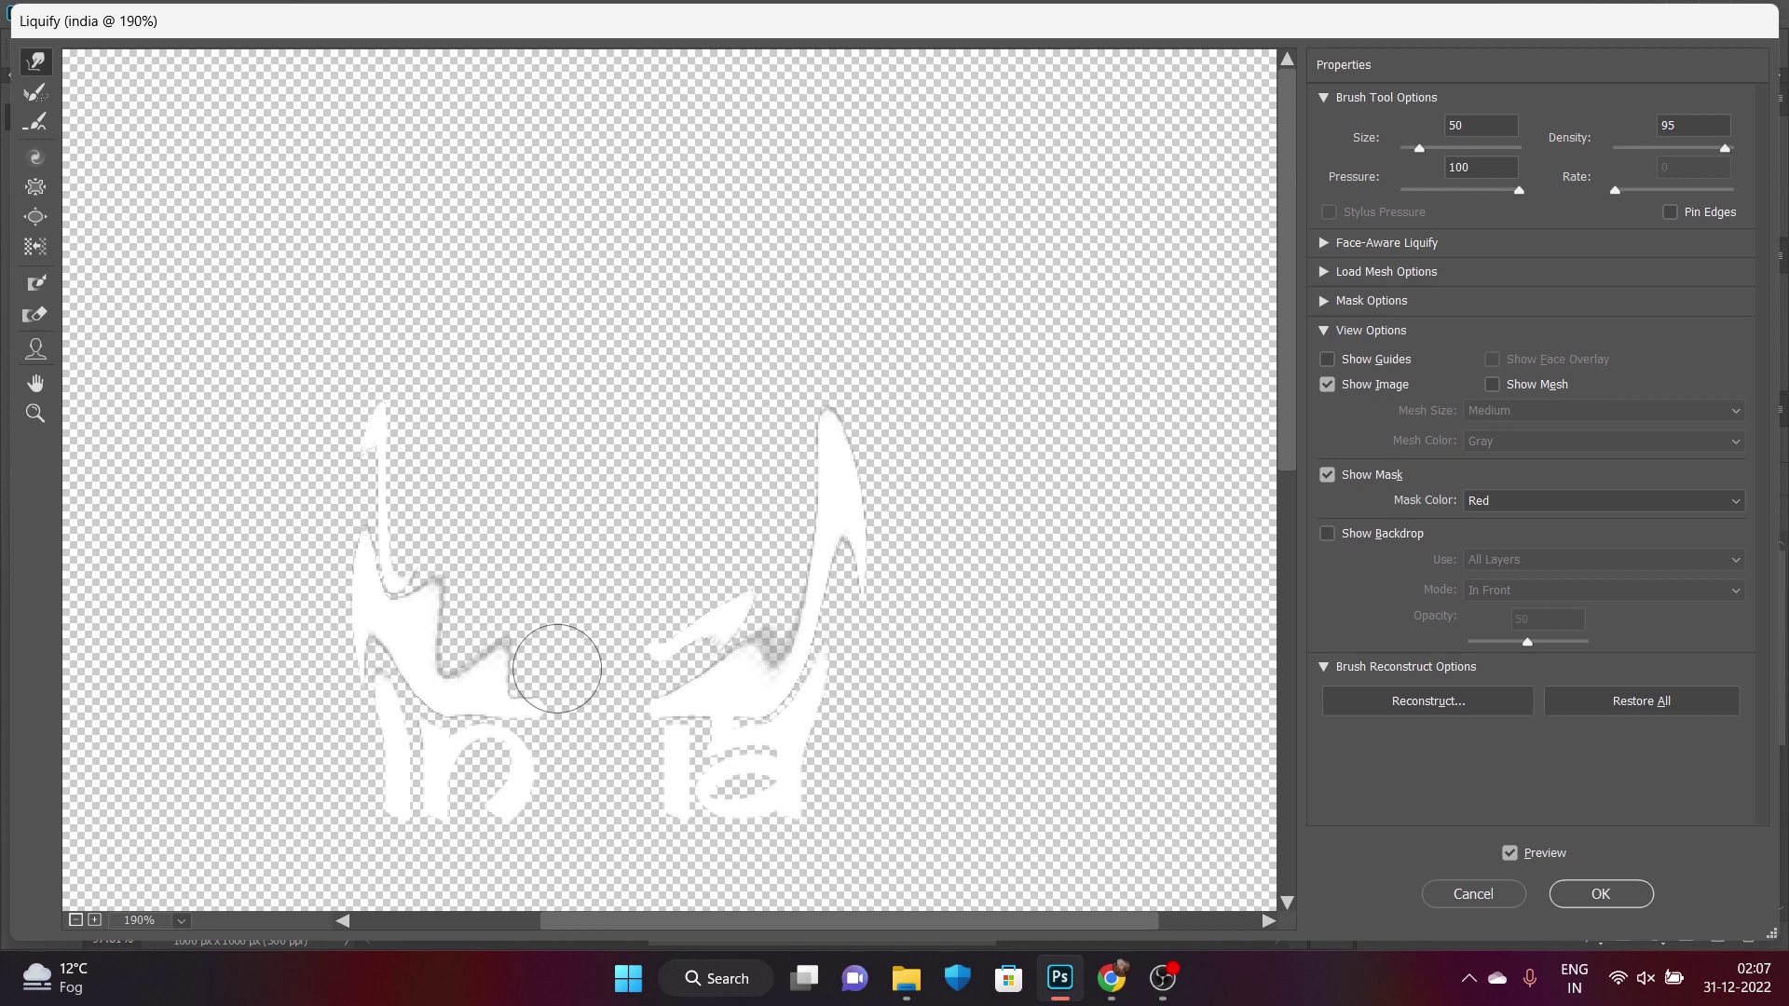
Warp the 'd' and 'in' strokes into more zigzag spikes and commit the Liquify
mouse_move(658, 619)
mouse_down()
mouse_move(886, 379)
mouse_move(778, 624)
mouse_up()
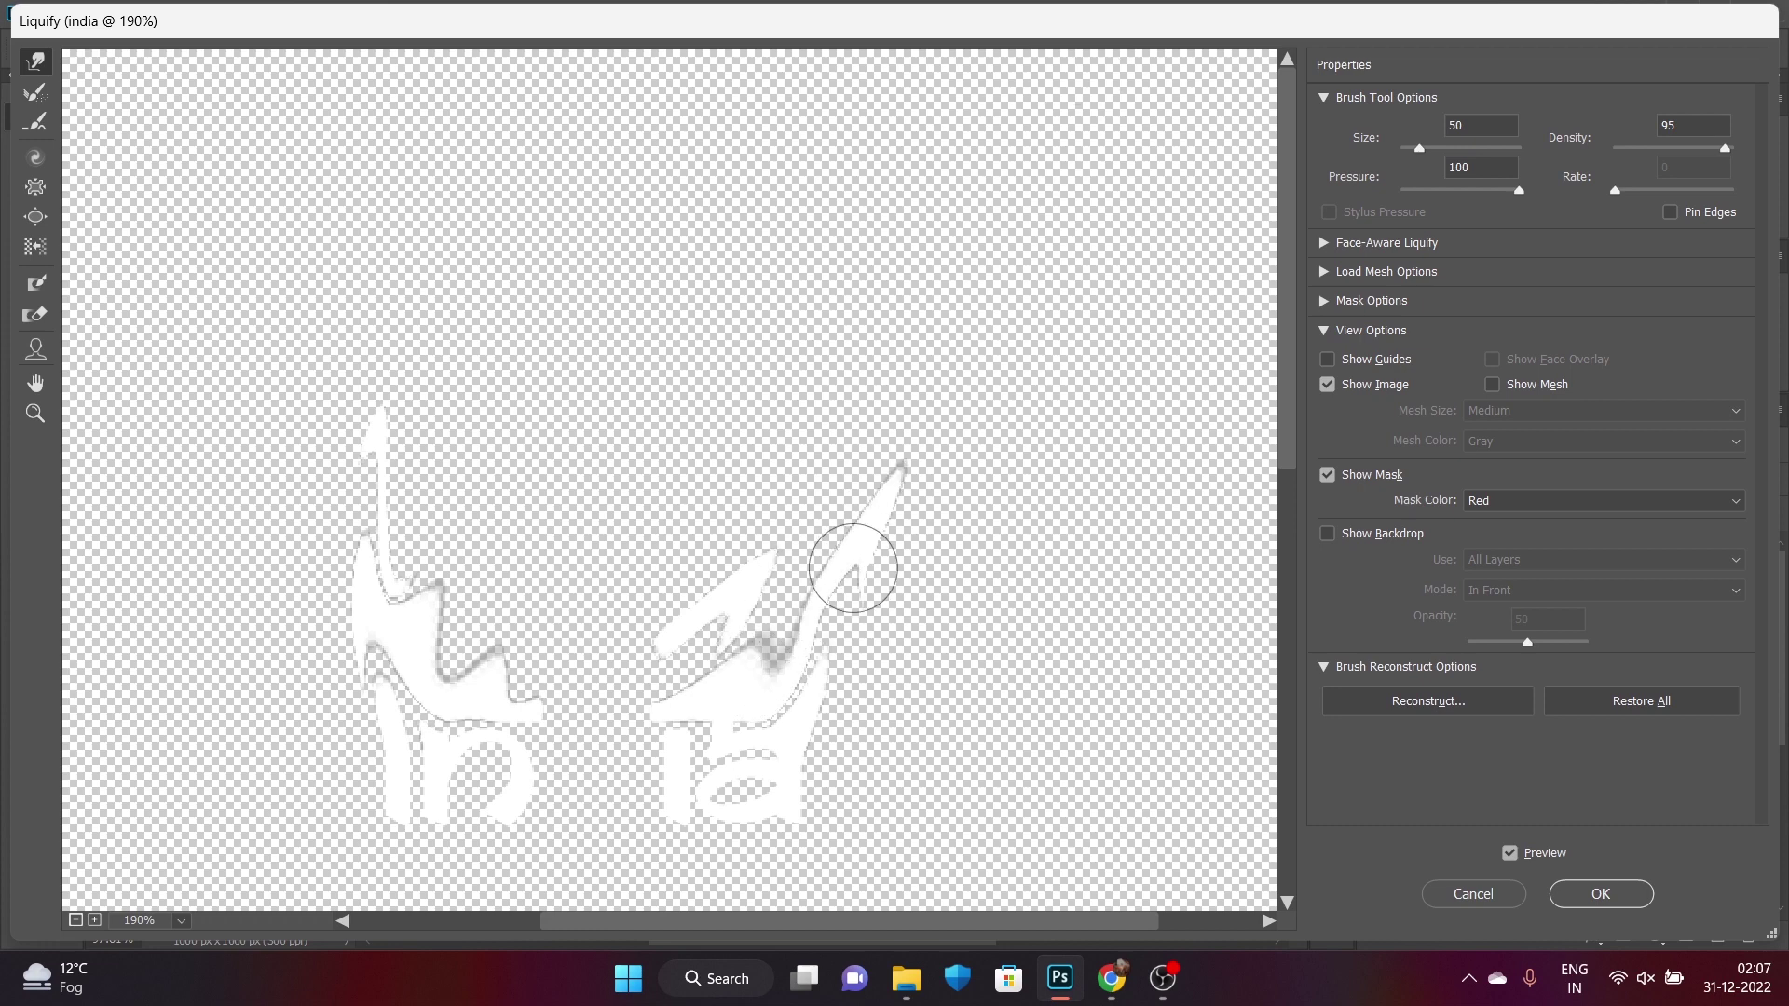
drag(858, 559, 818, 411)
drag(779, 652, 886, 663)
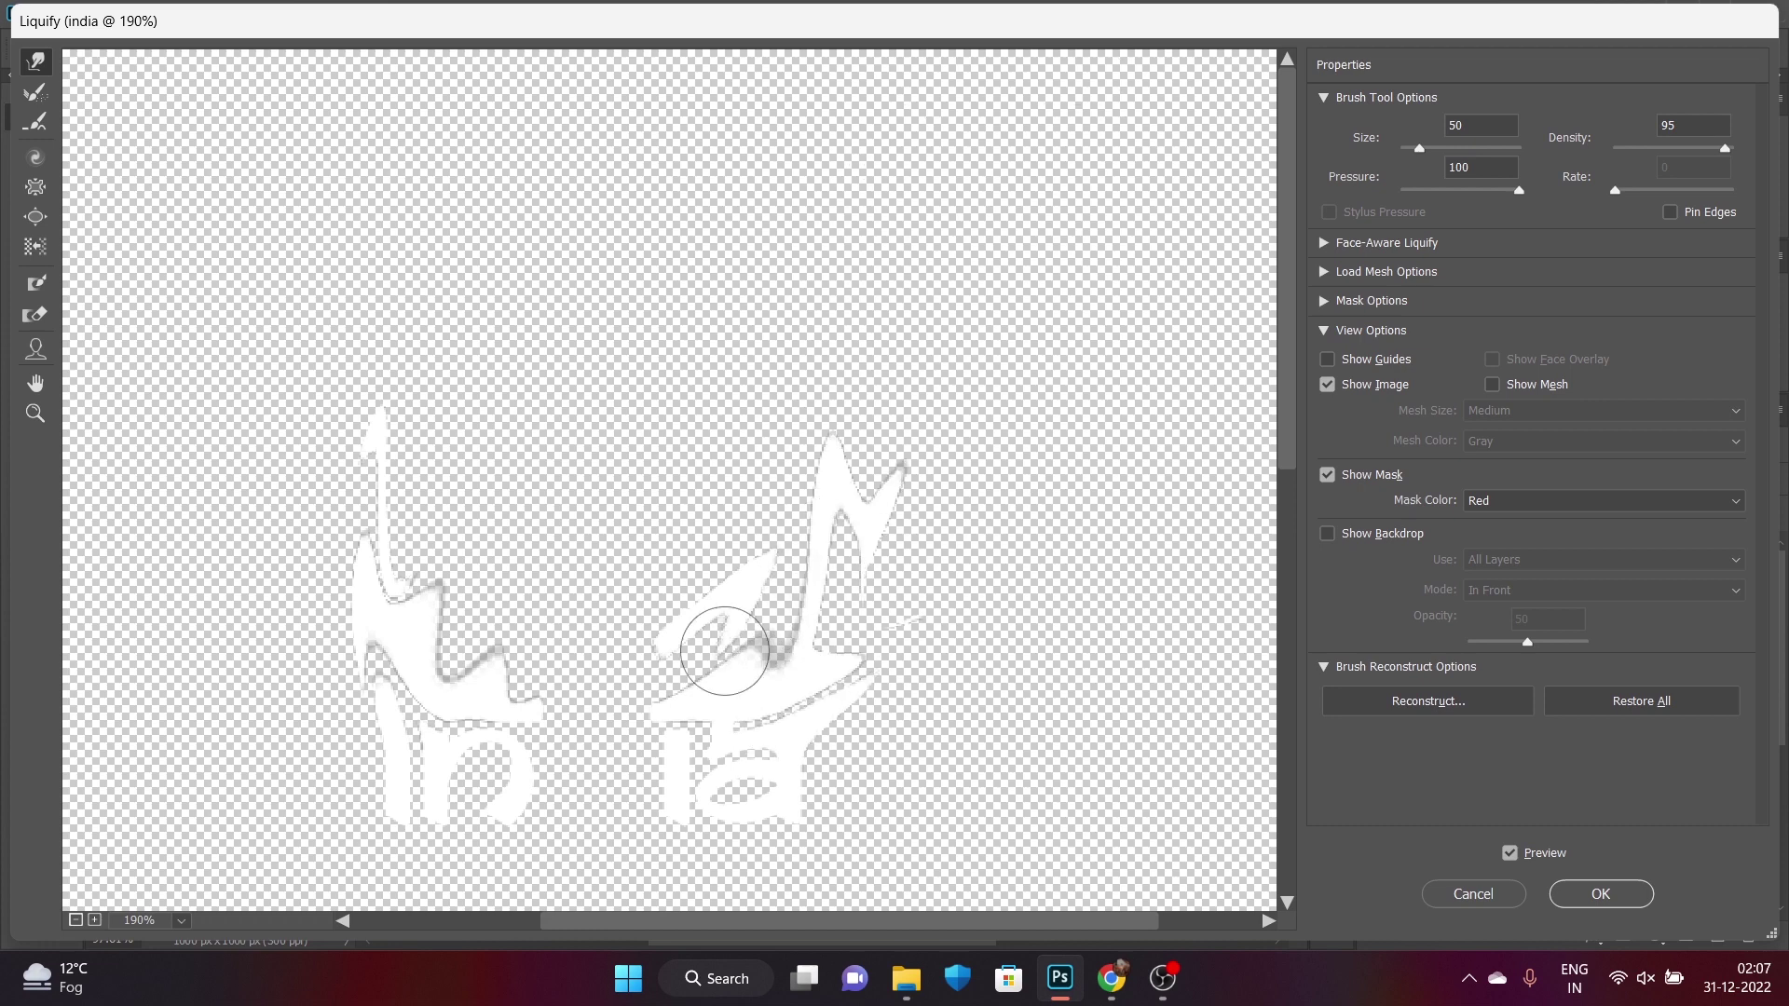
drag(711, 640, 711, 519)
drag(419, 733, 401, 406)
drag(463, 699, 504, 471)
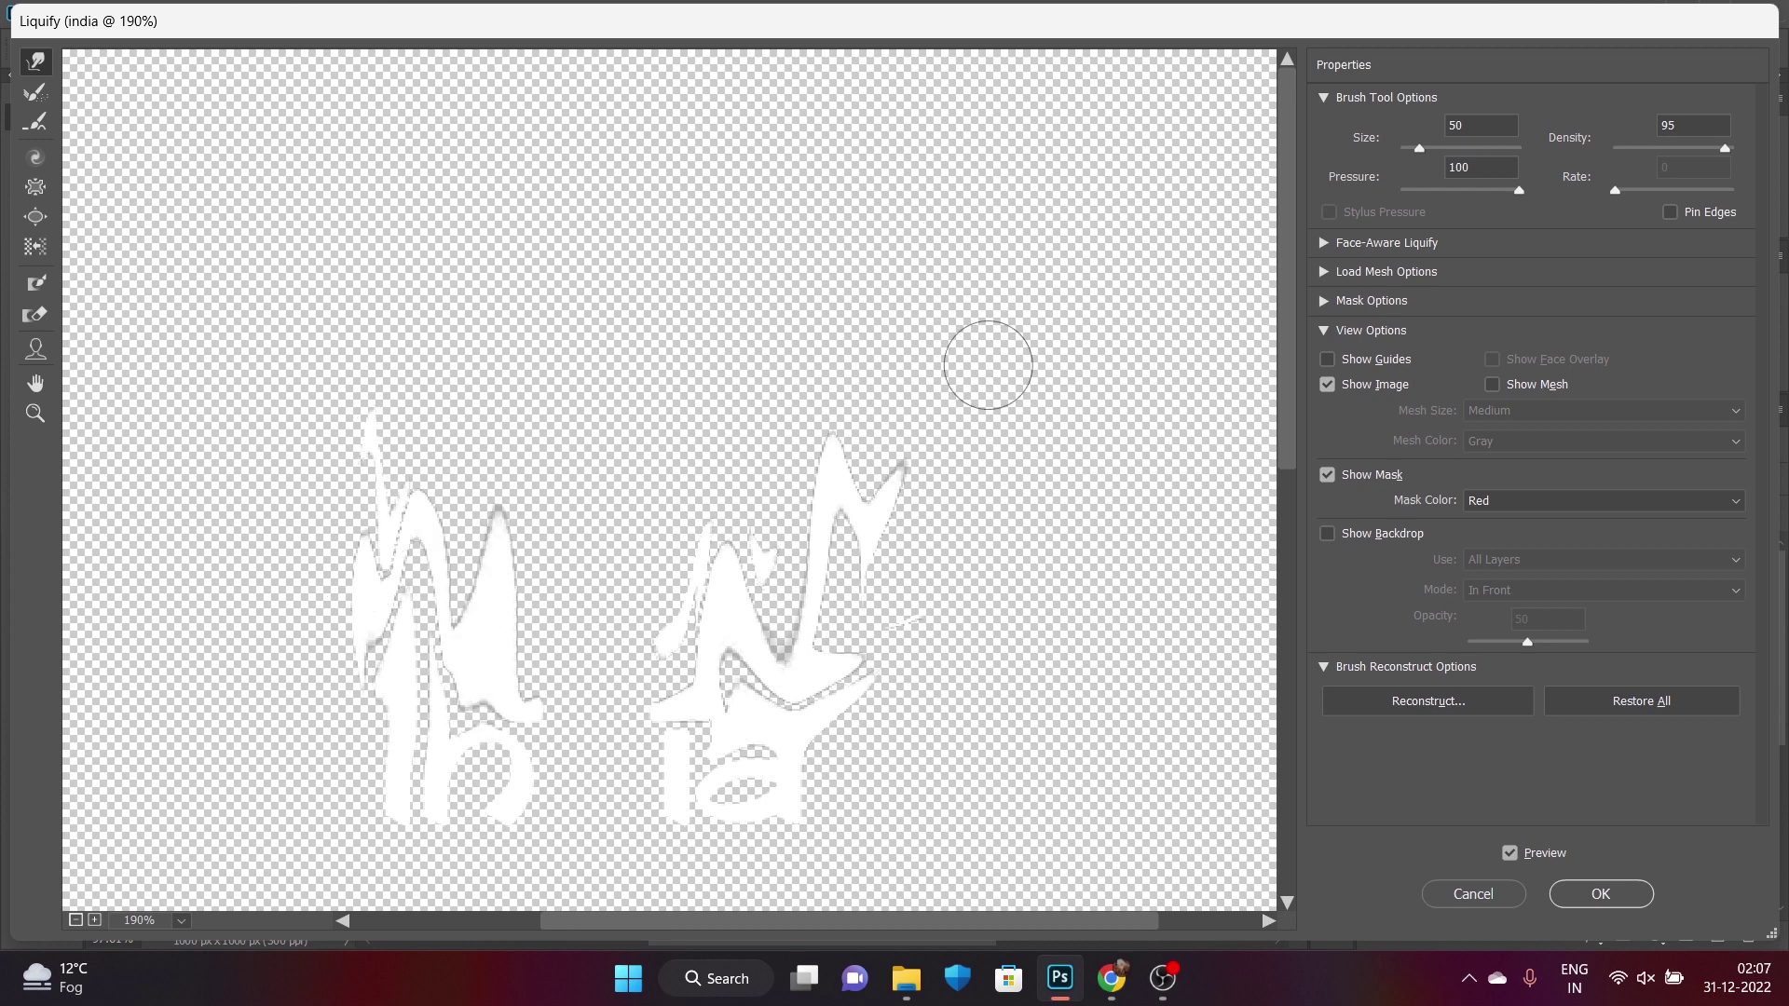
click(1617, 902)
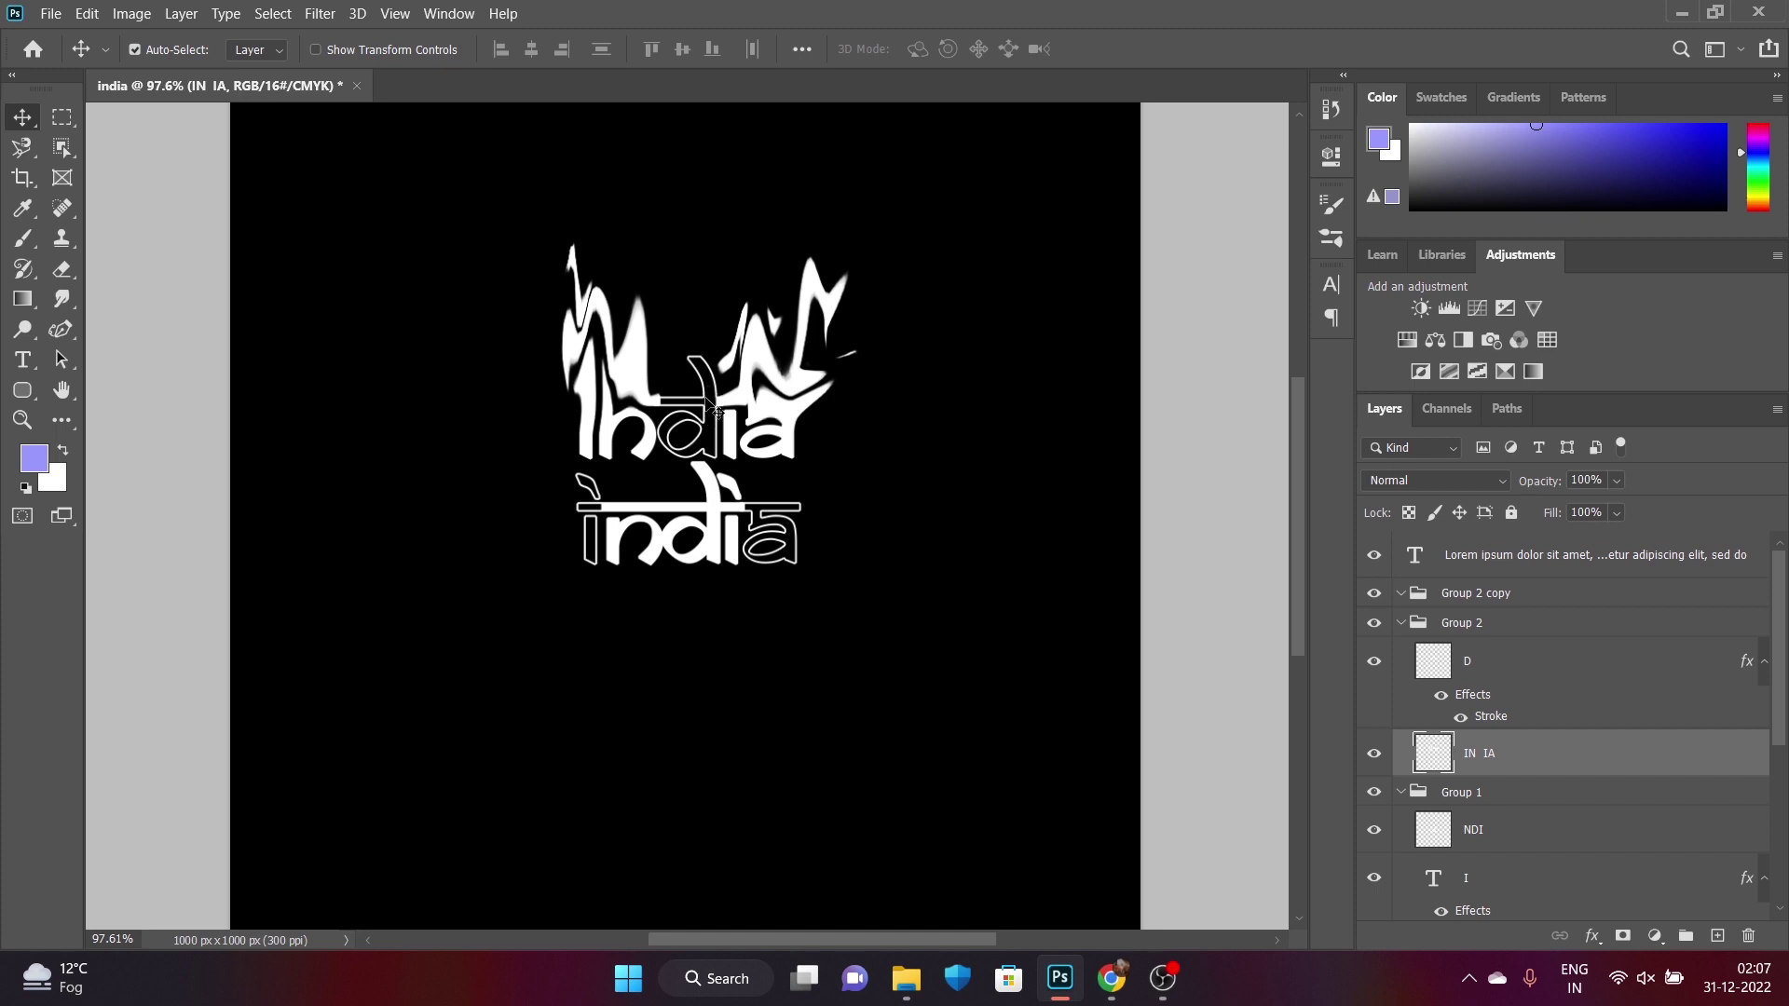
On the D layer, smudge the 'd' area upward into soft white smears
click(713, 407)
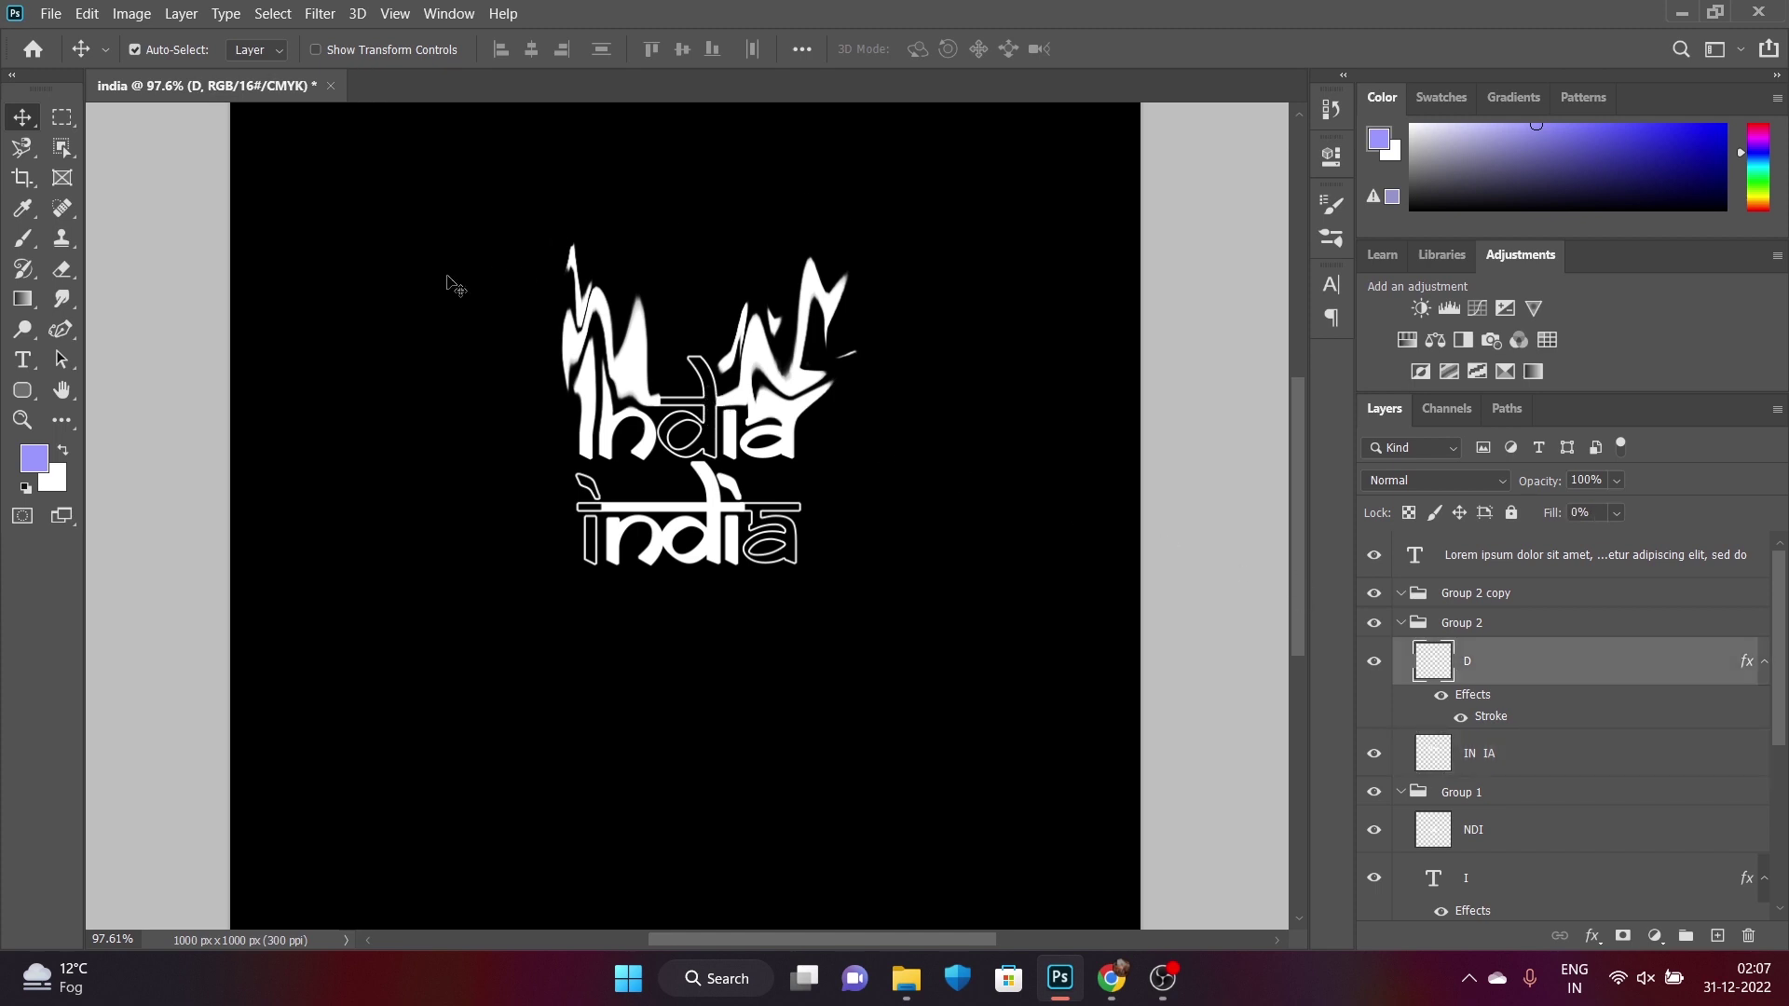
click(61, 298)
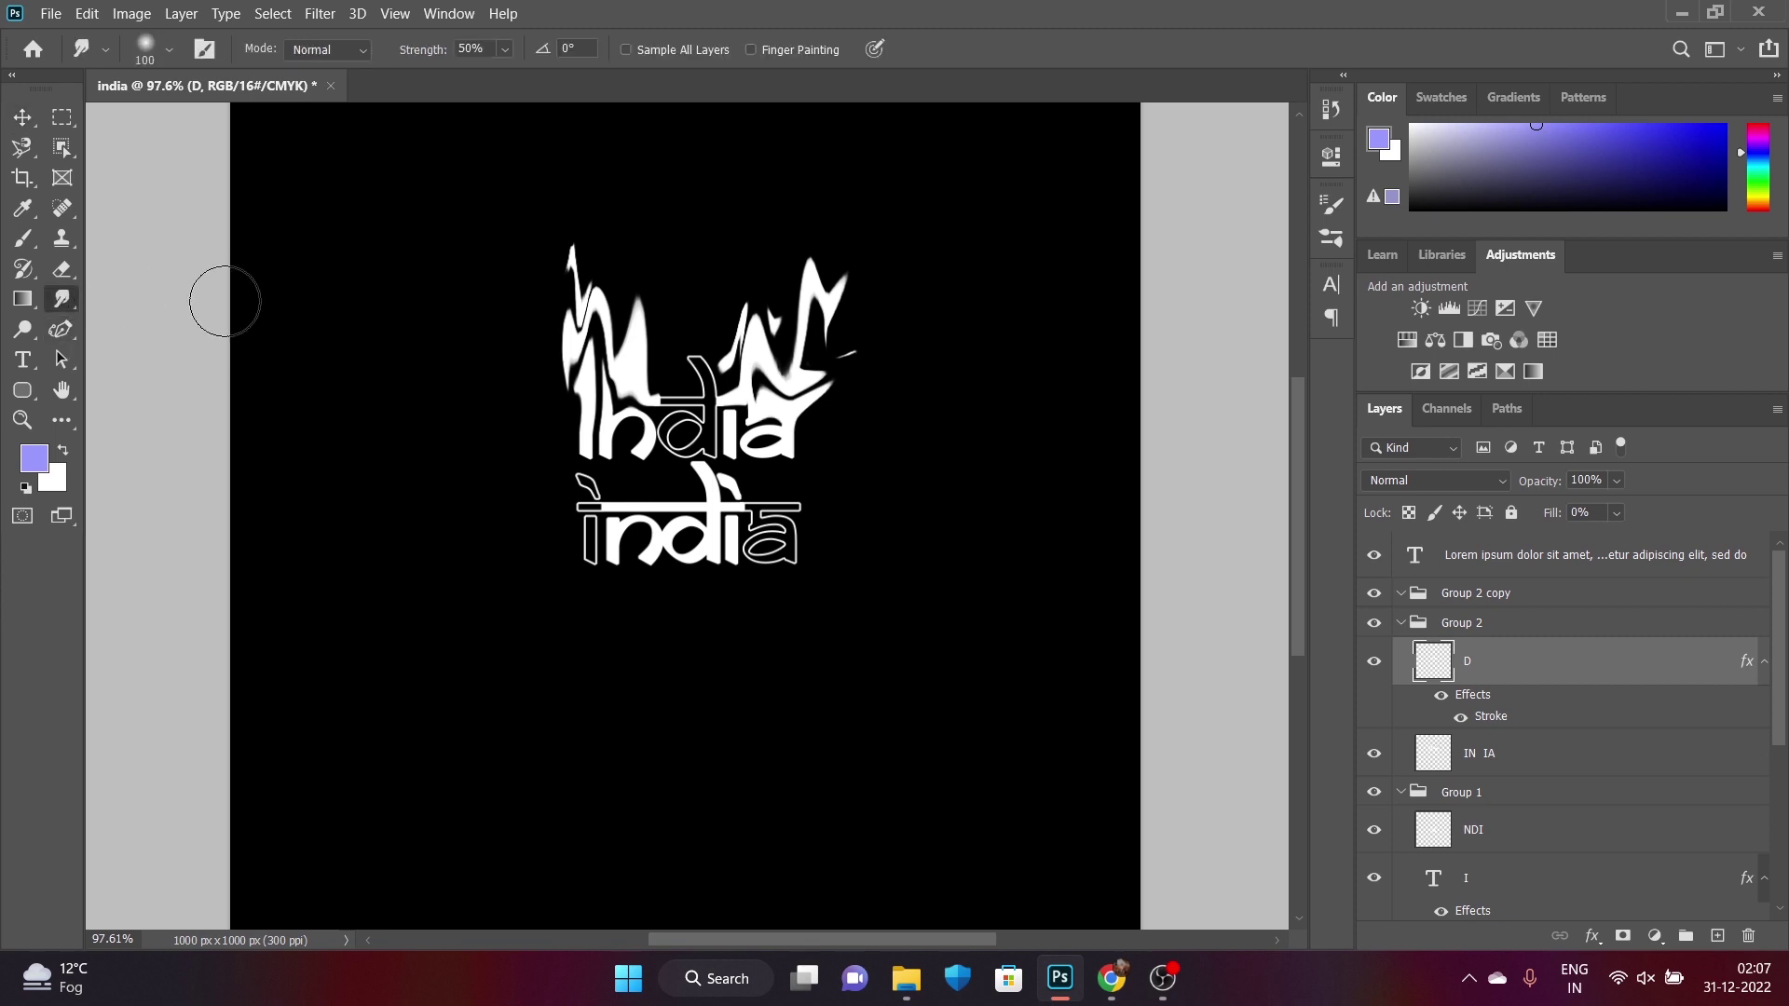
drag(713, 405, 699, 340)
drag(726, 265, 690, 392)
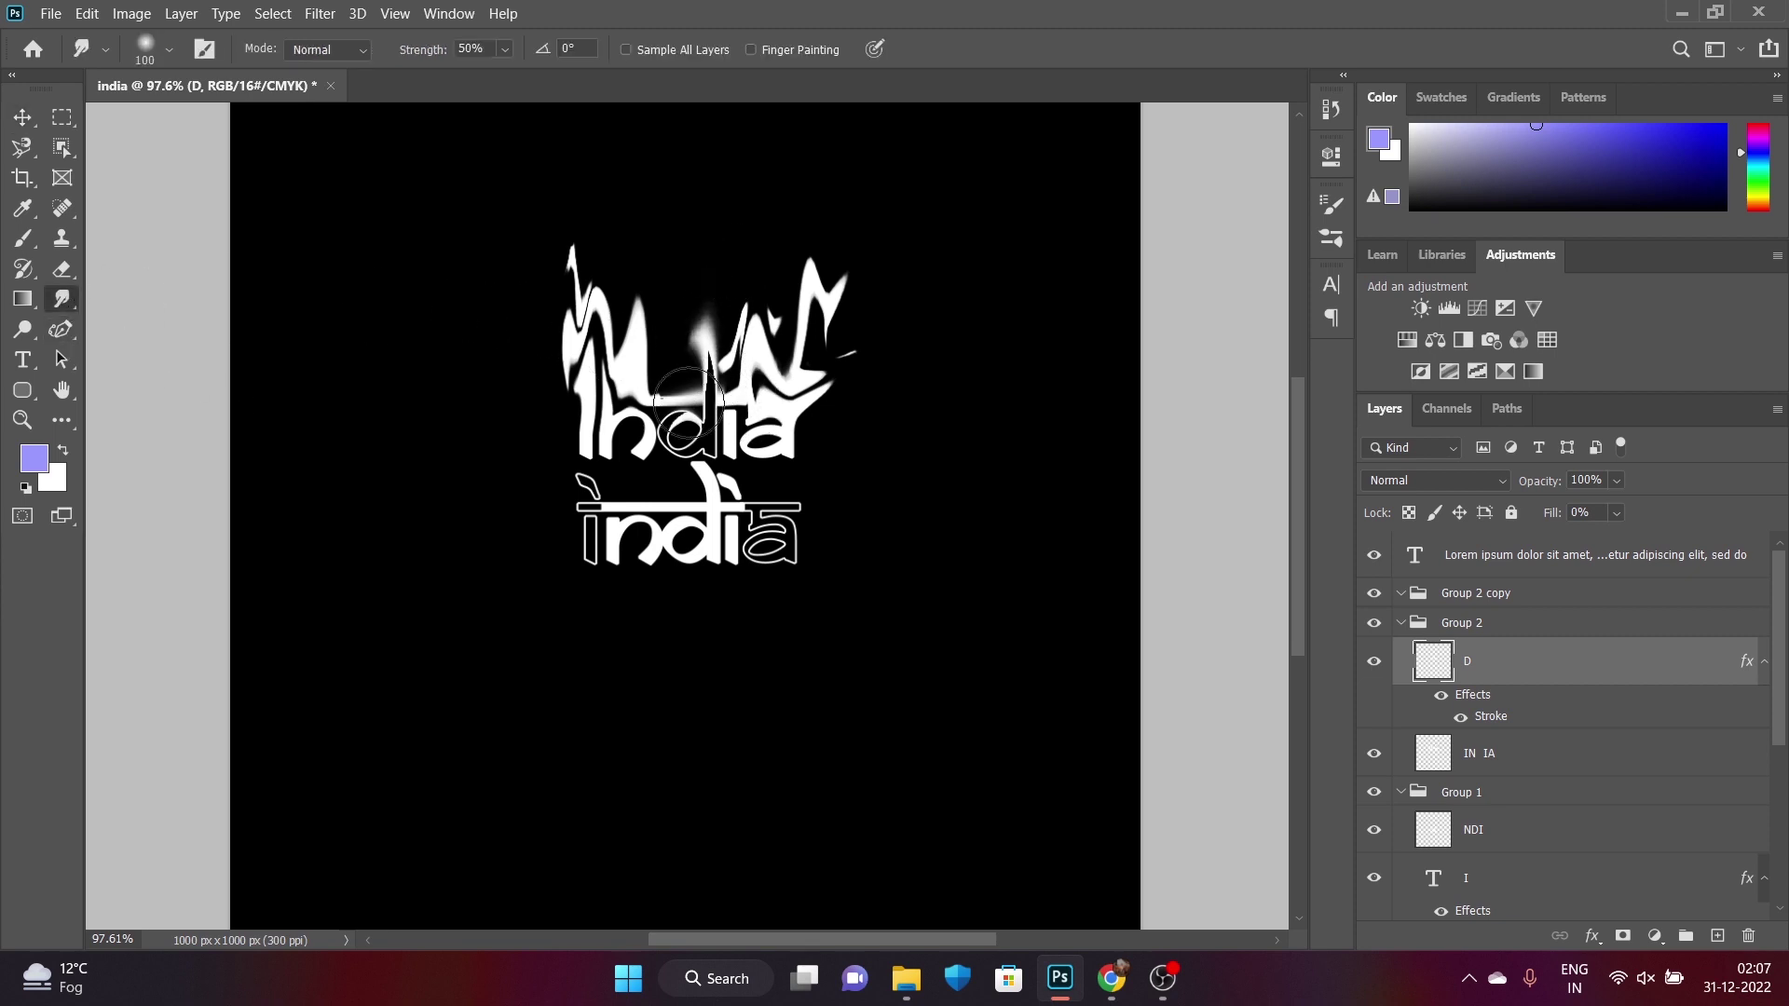
mouse_move(736, 251)
mouse_down()
mouse_move(722, 382)
mouse_move(689, 222)
mouse_up()
drag(801, 378, 839, 240)
Smudge the IN IA spikes upward into streaks; undo a stray smudge on the D outline
click(1512, 753)
drag(578, 359, 550, 200)
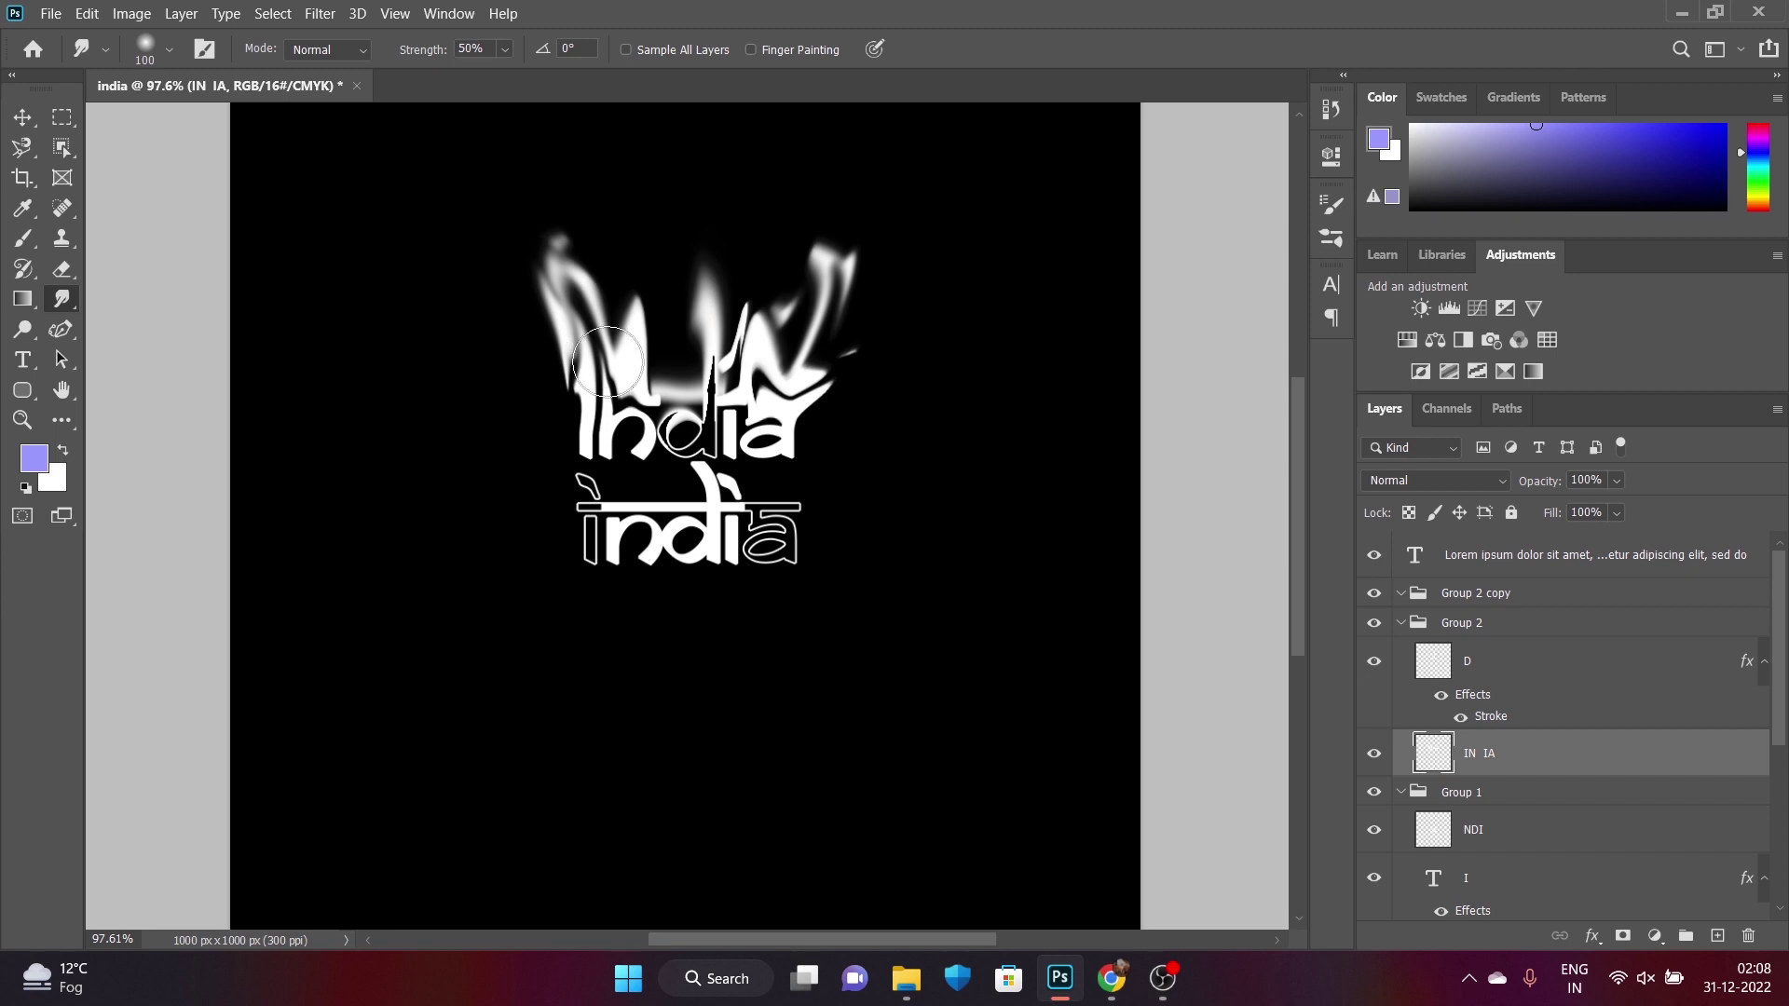
drag(608, 361, 679, 223)
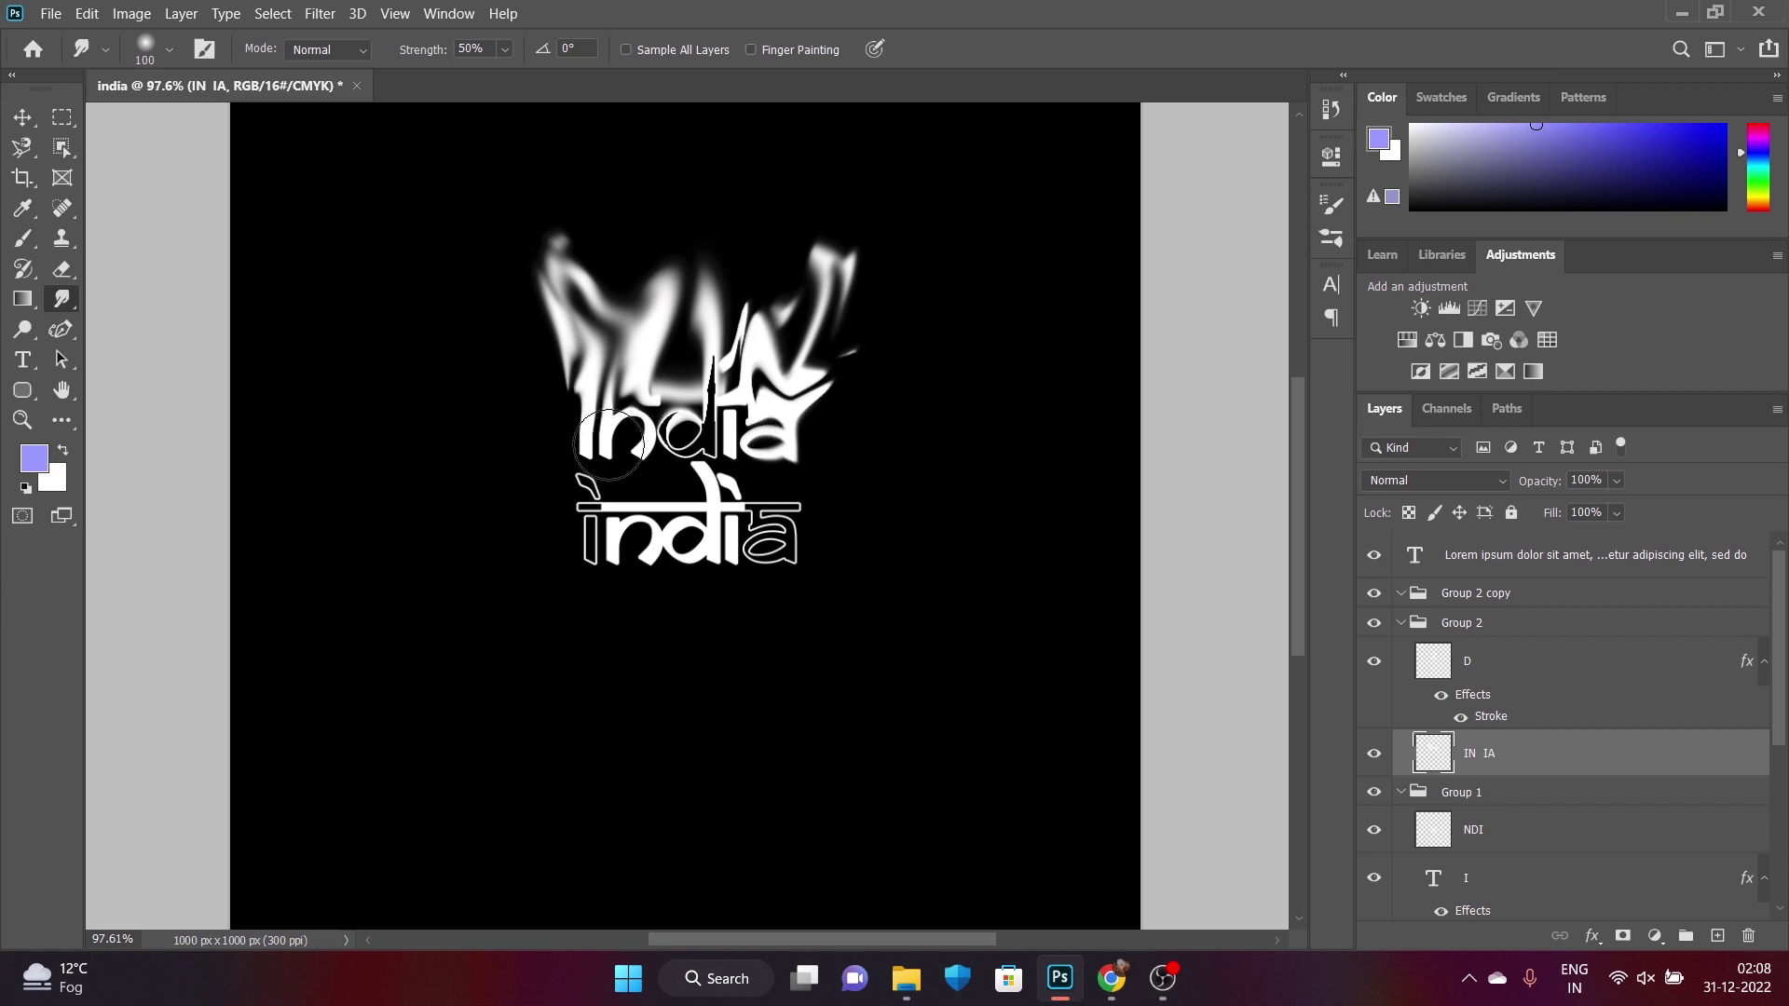
drag(609, 444, 667, 434)
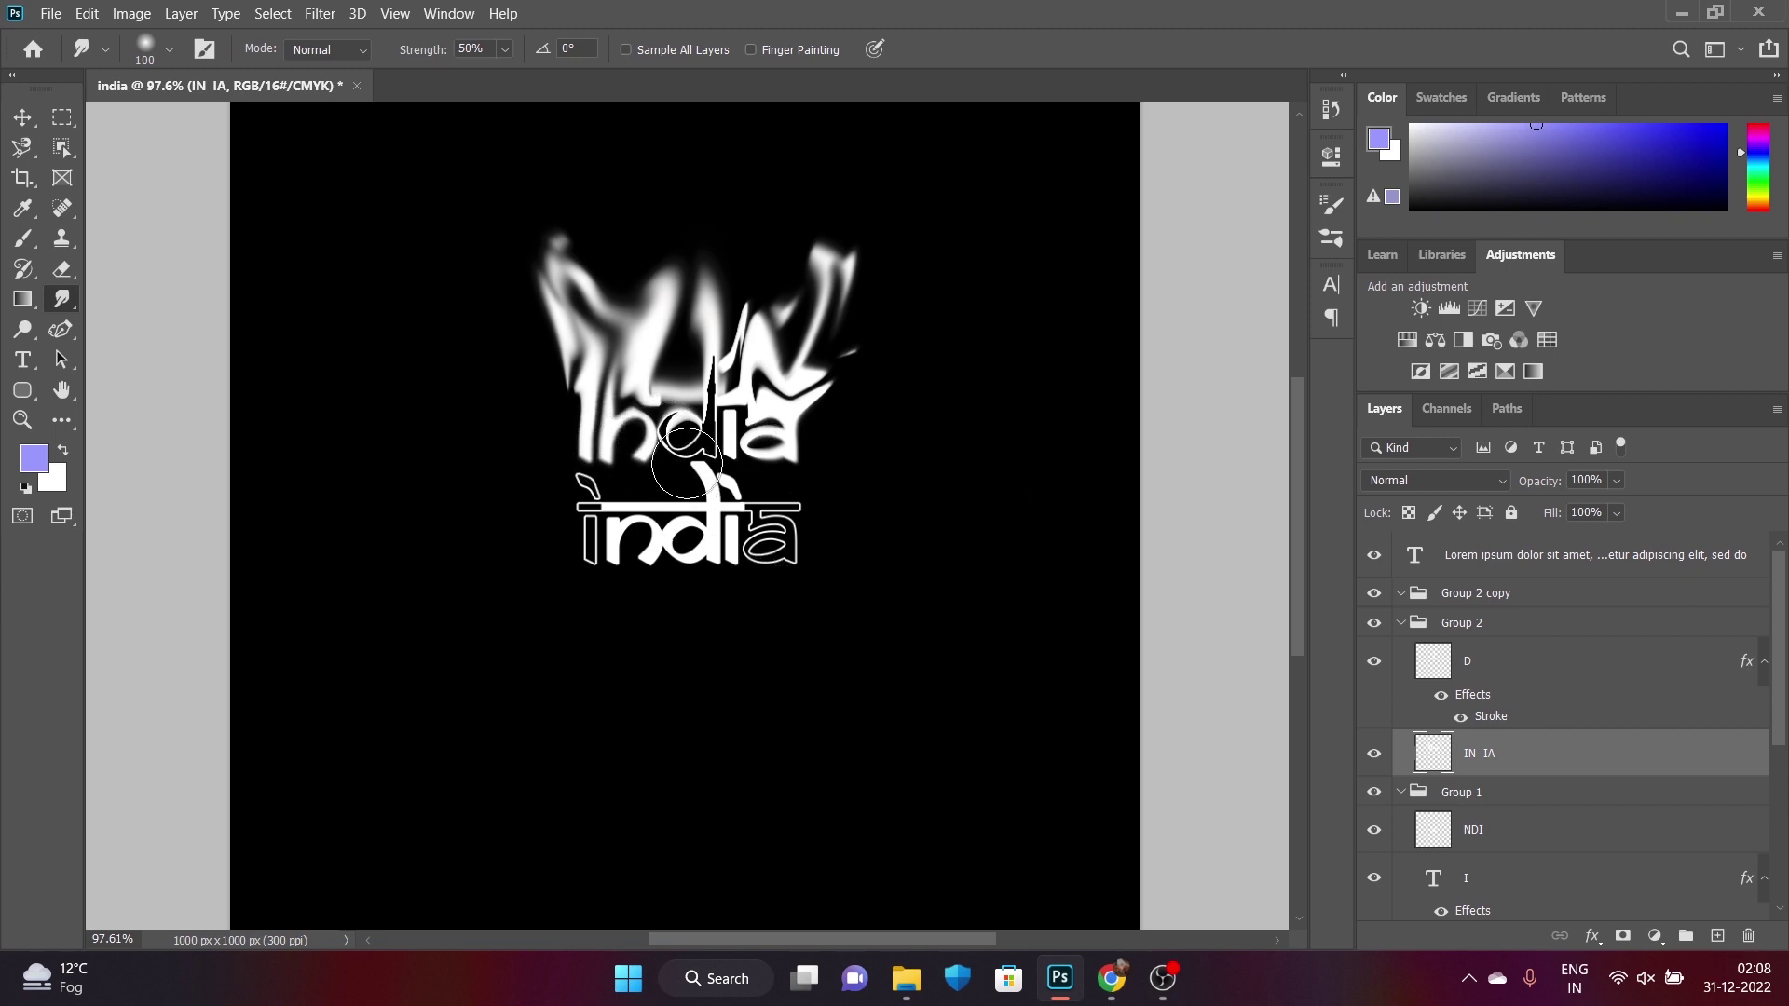
click(1515, 667)
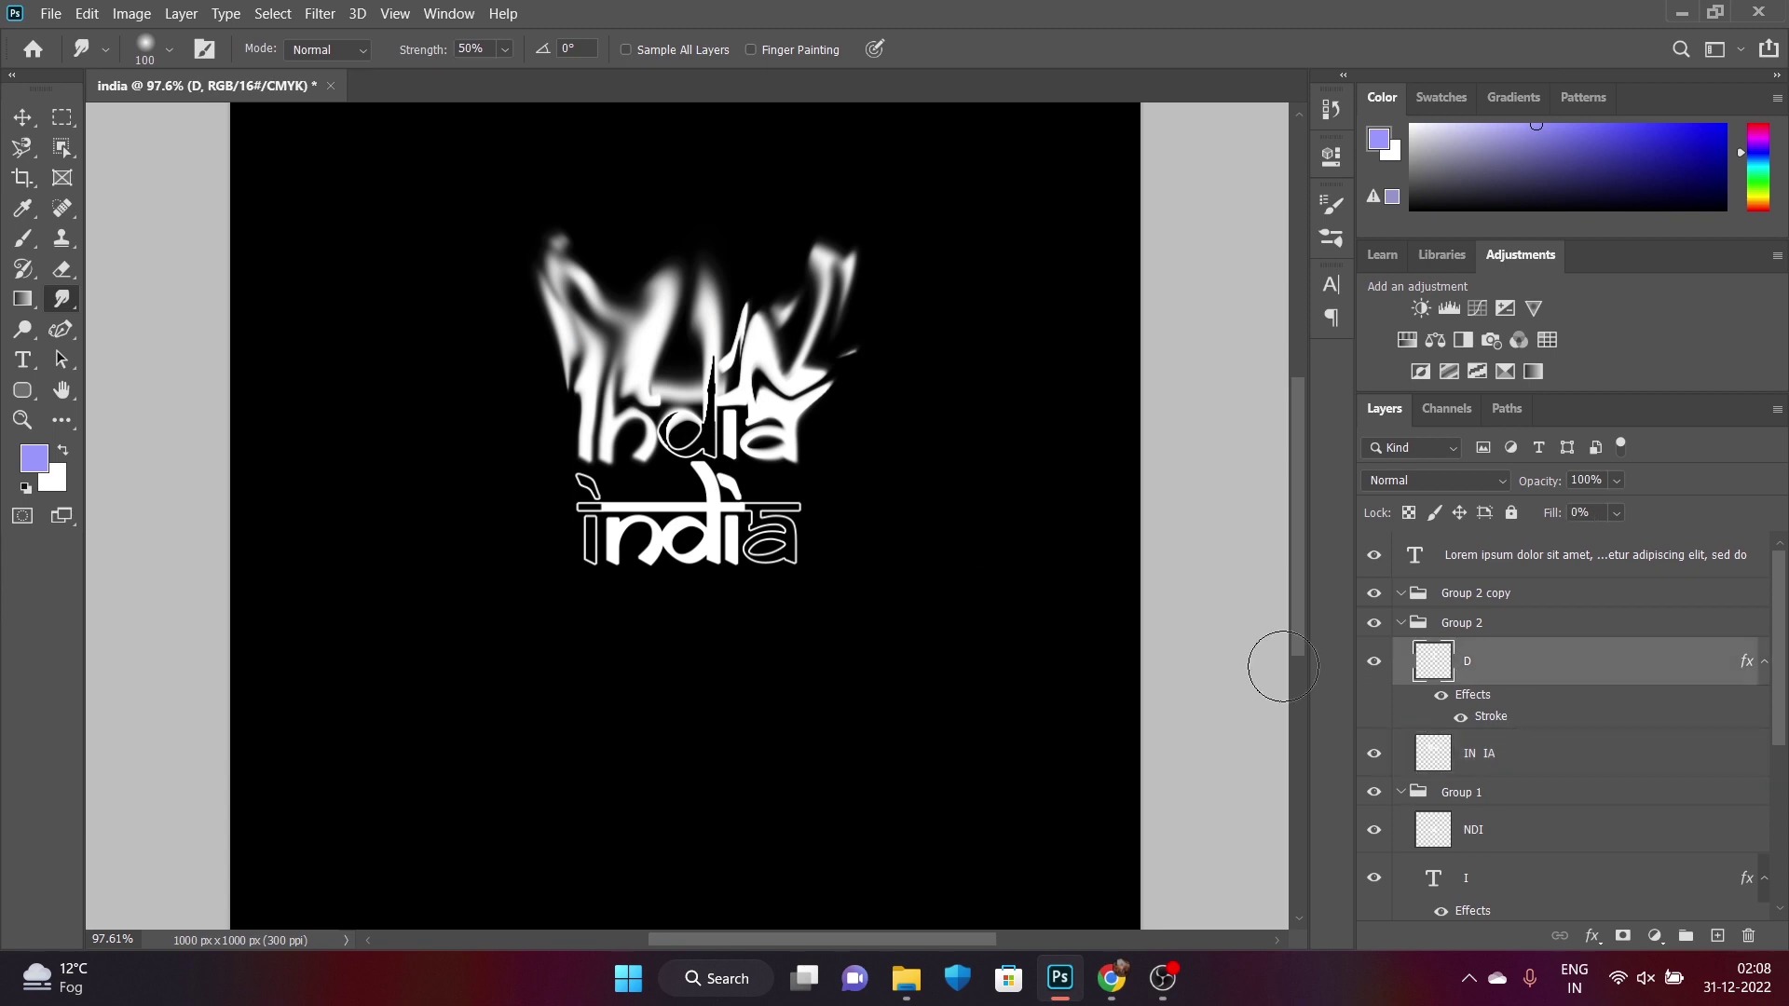
drag(703, 485, 708, 471)
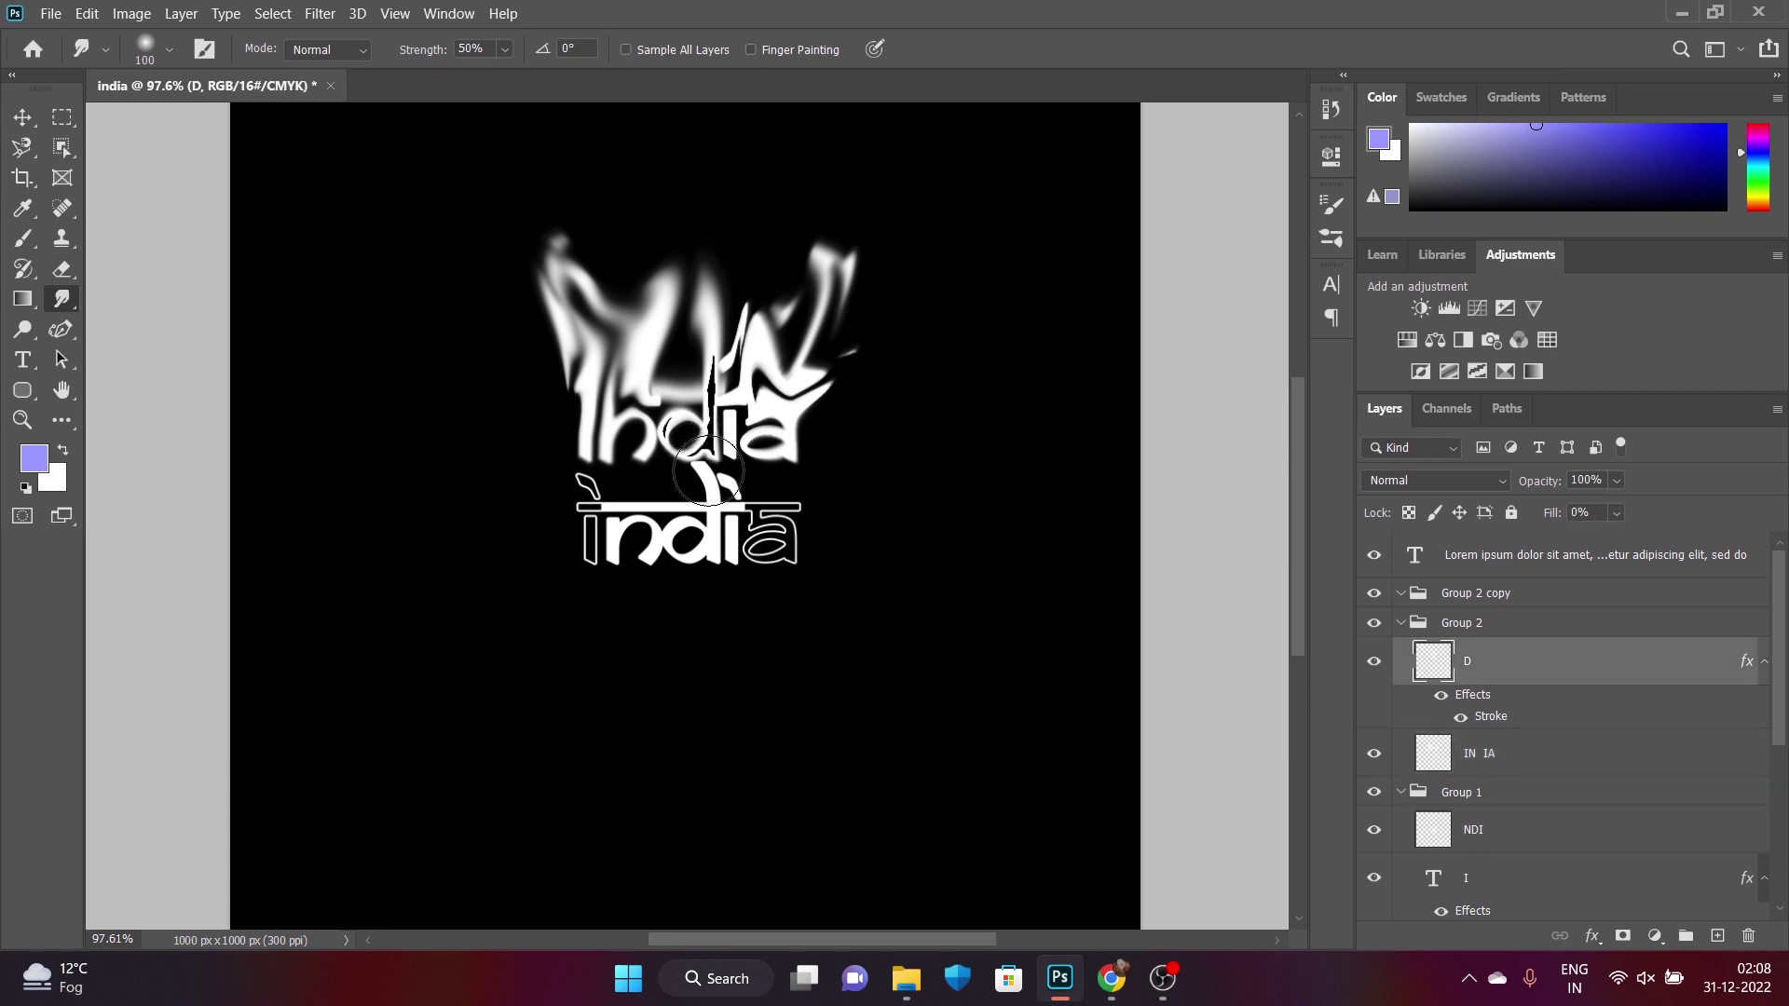
key(ctrl+z)
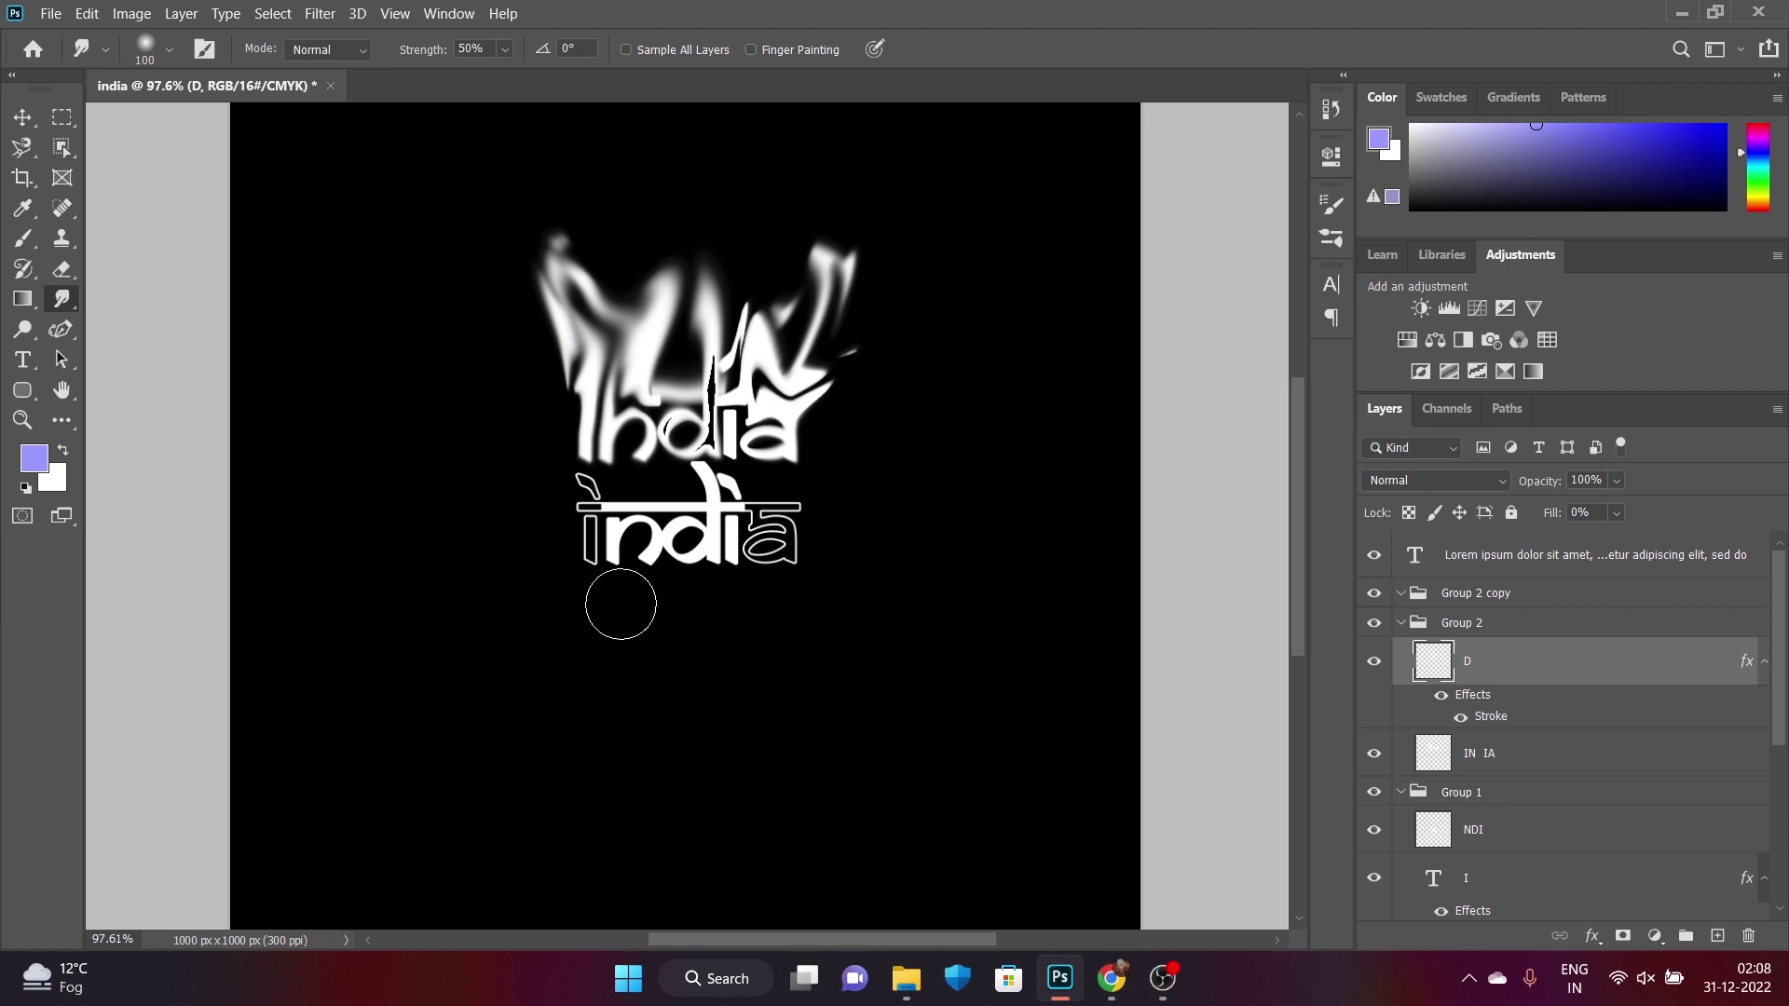
Zoom out and smudge the NDI letters down into a long curving smoke streak
alt+scroll(567, 539, down, 1)
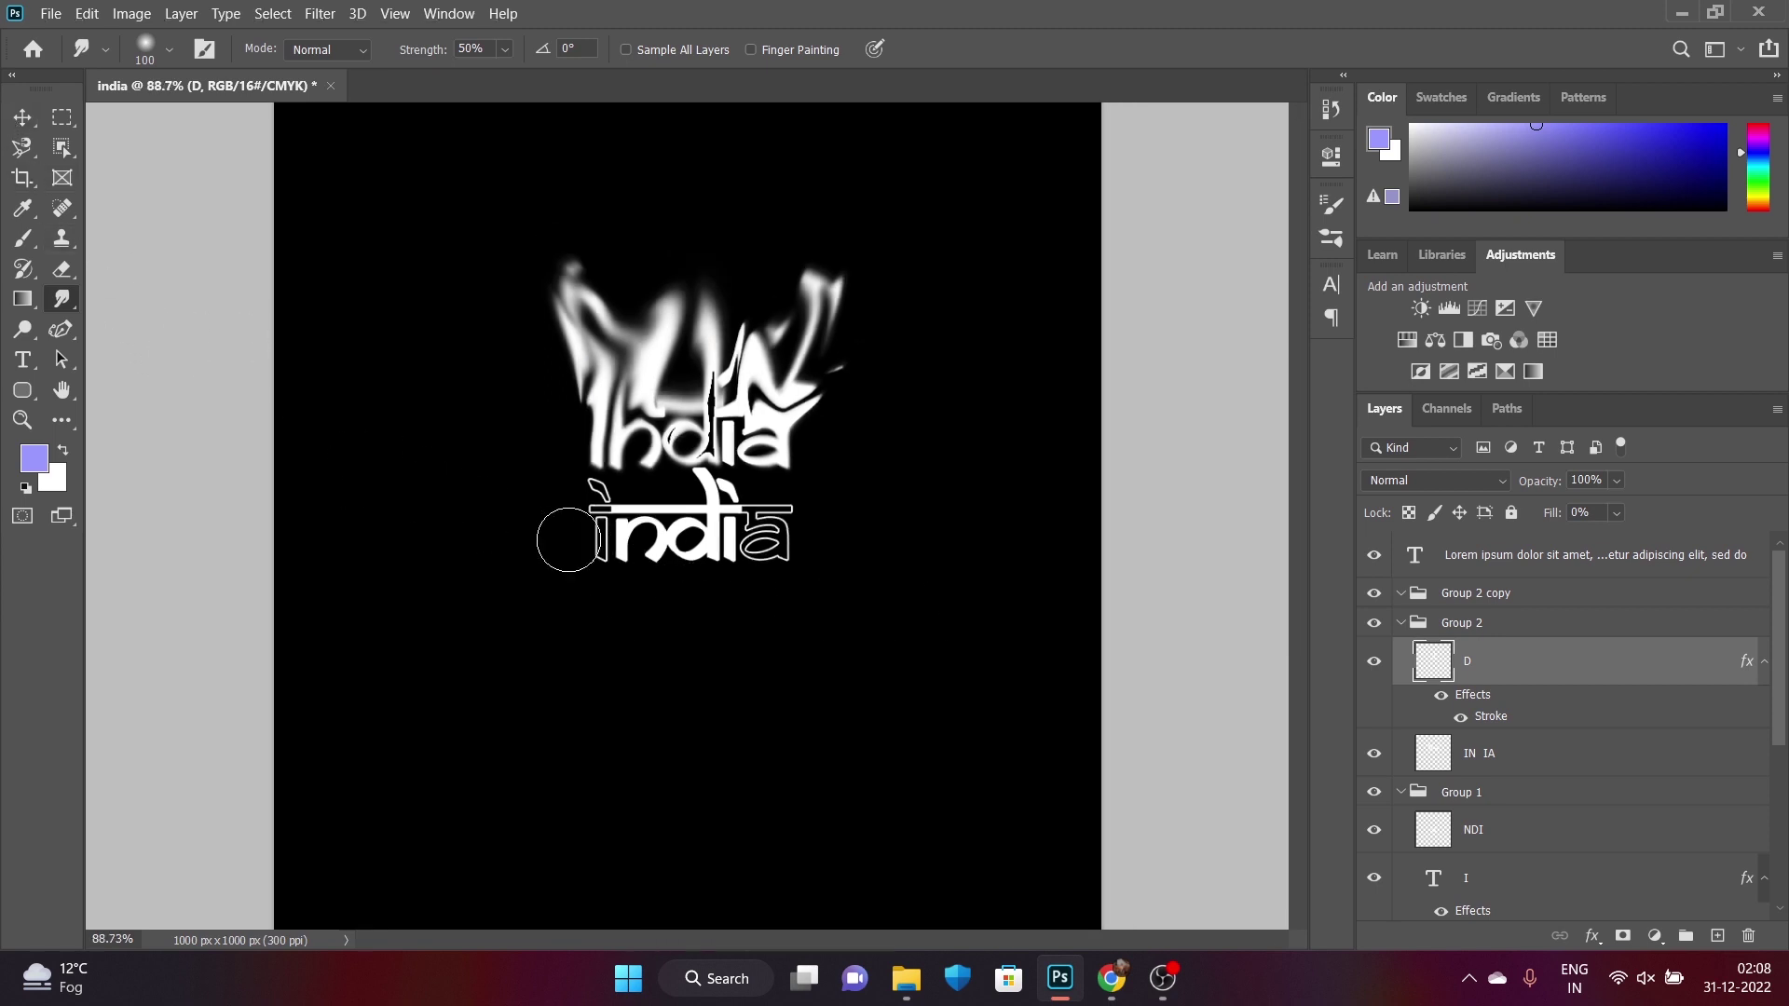
alt+scroll(567, 539, down, 1)
alt+scroll(567, 539, down, 1)
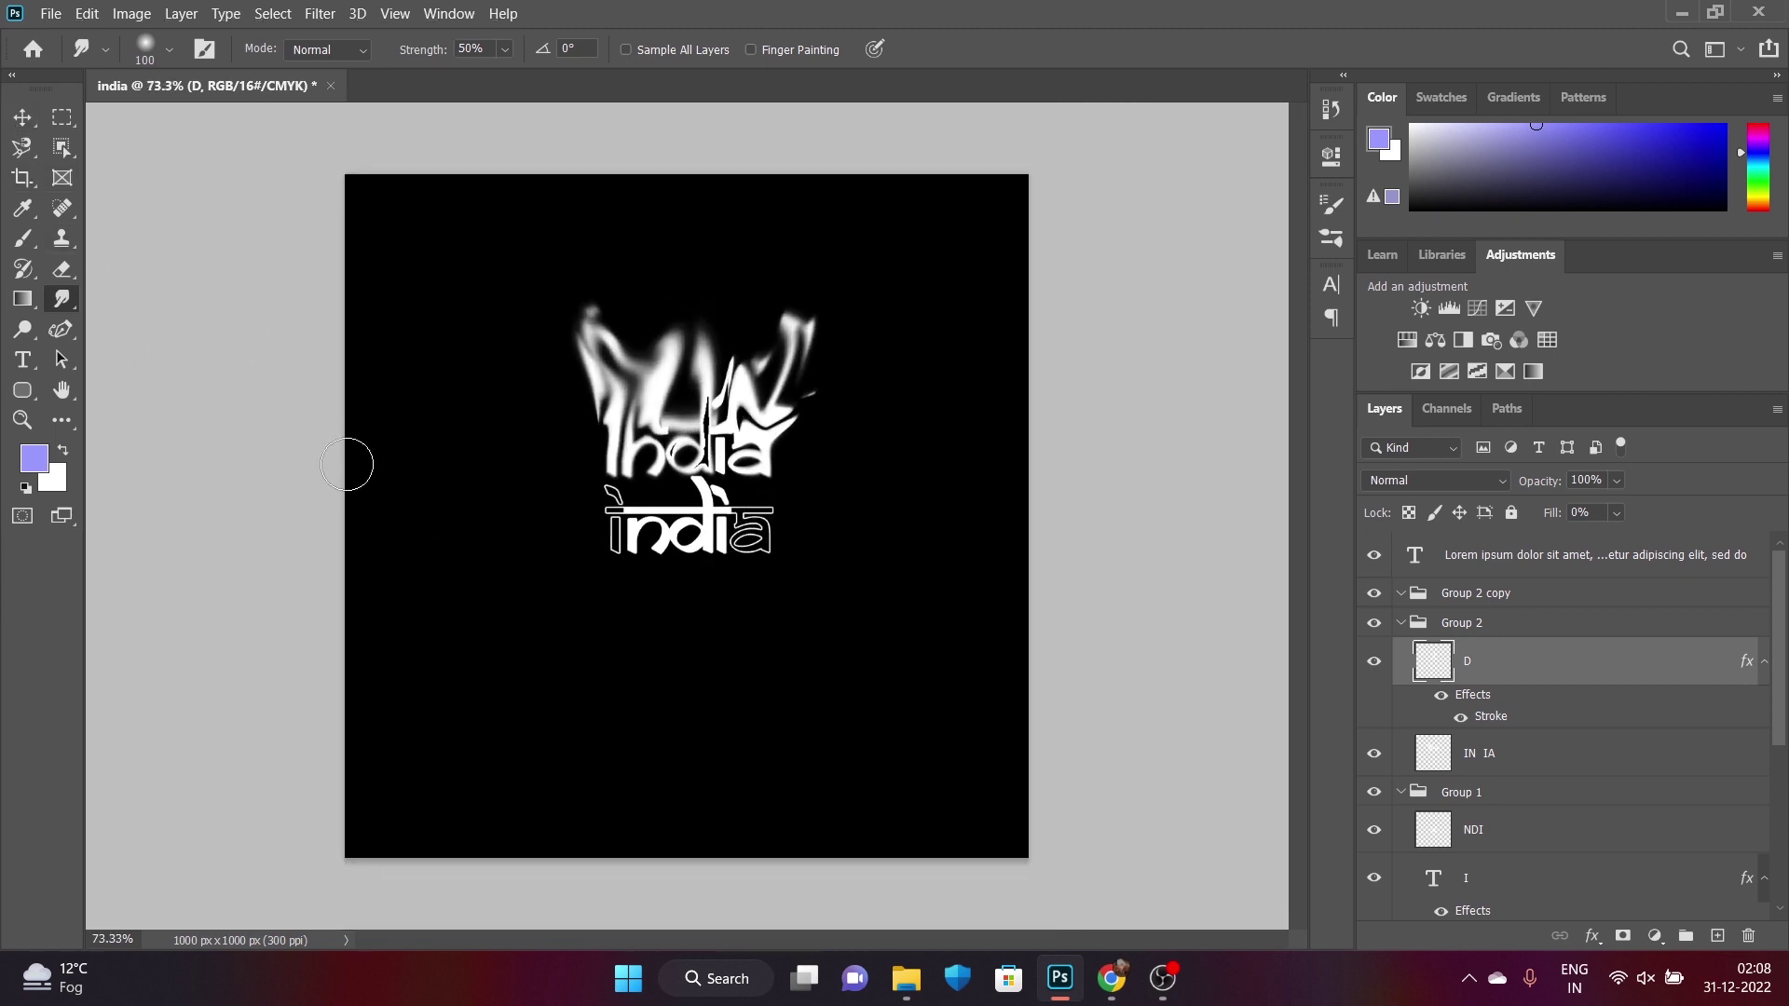
click(1481, 842)
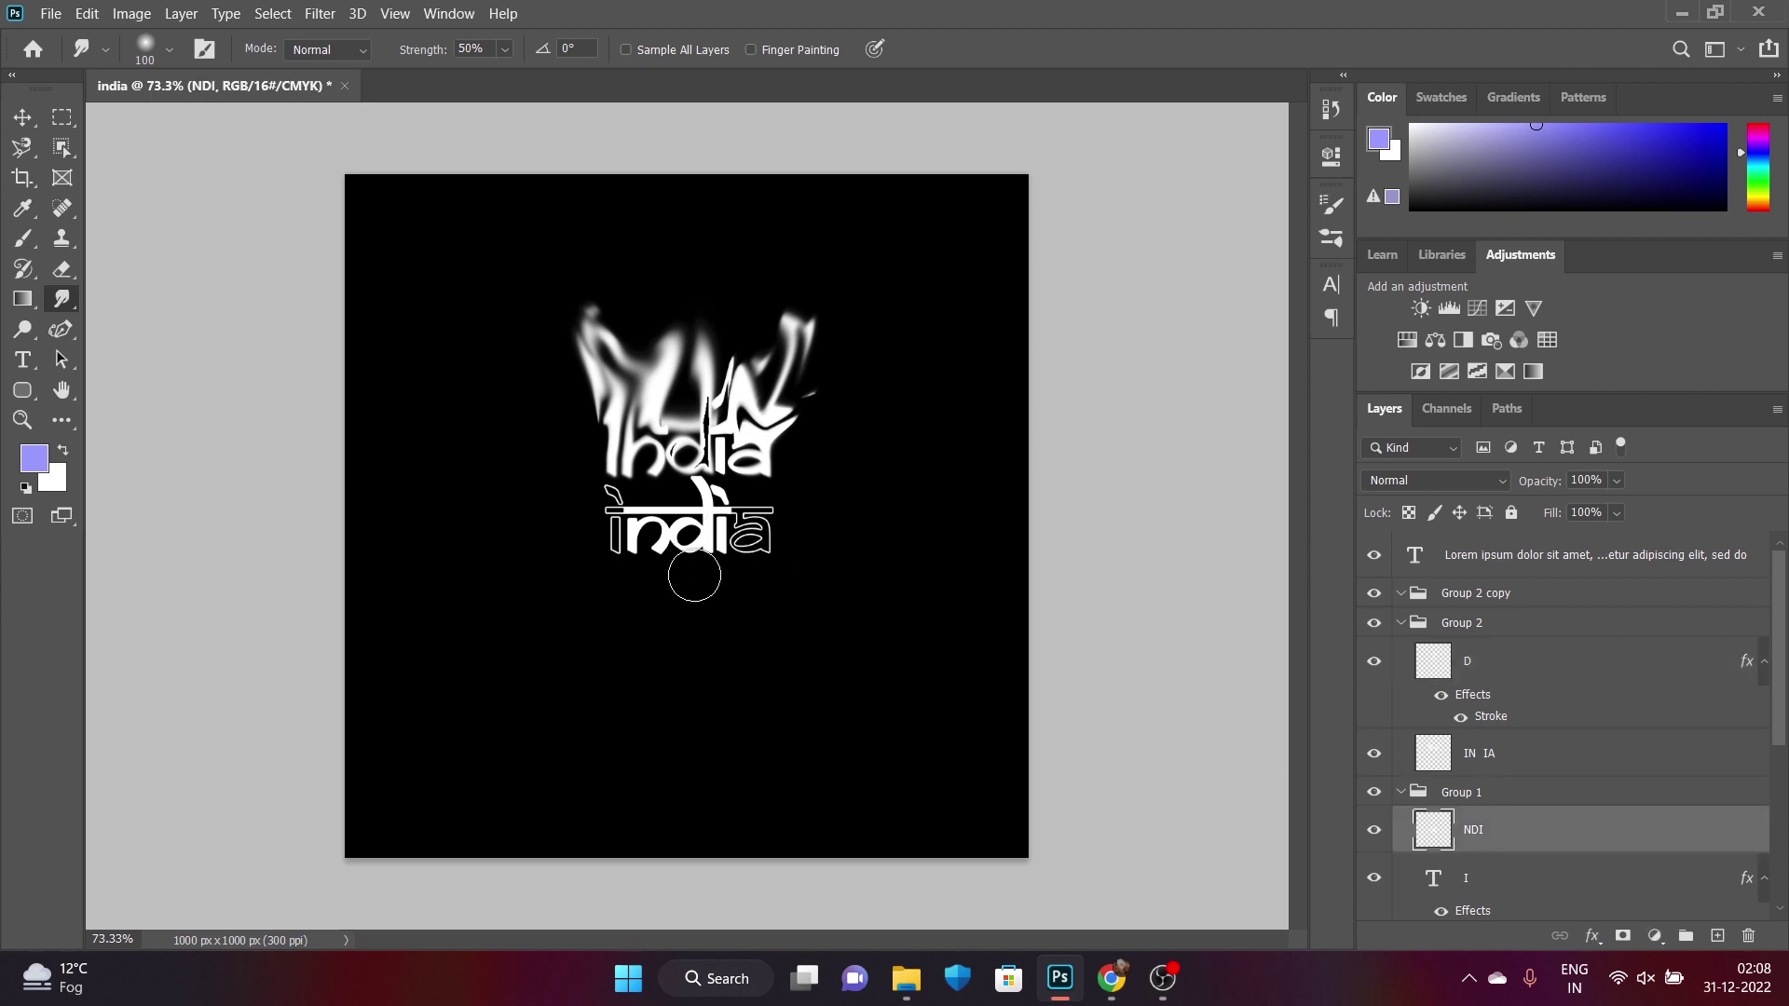
mouse_move(694, 576)
mouse_down()
mouse_move(608, 580)
mouse_move(561, 637)
mouse_up()
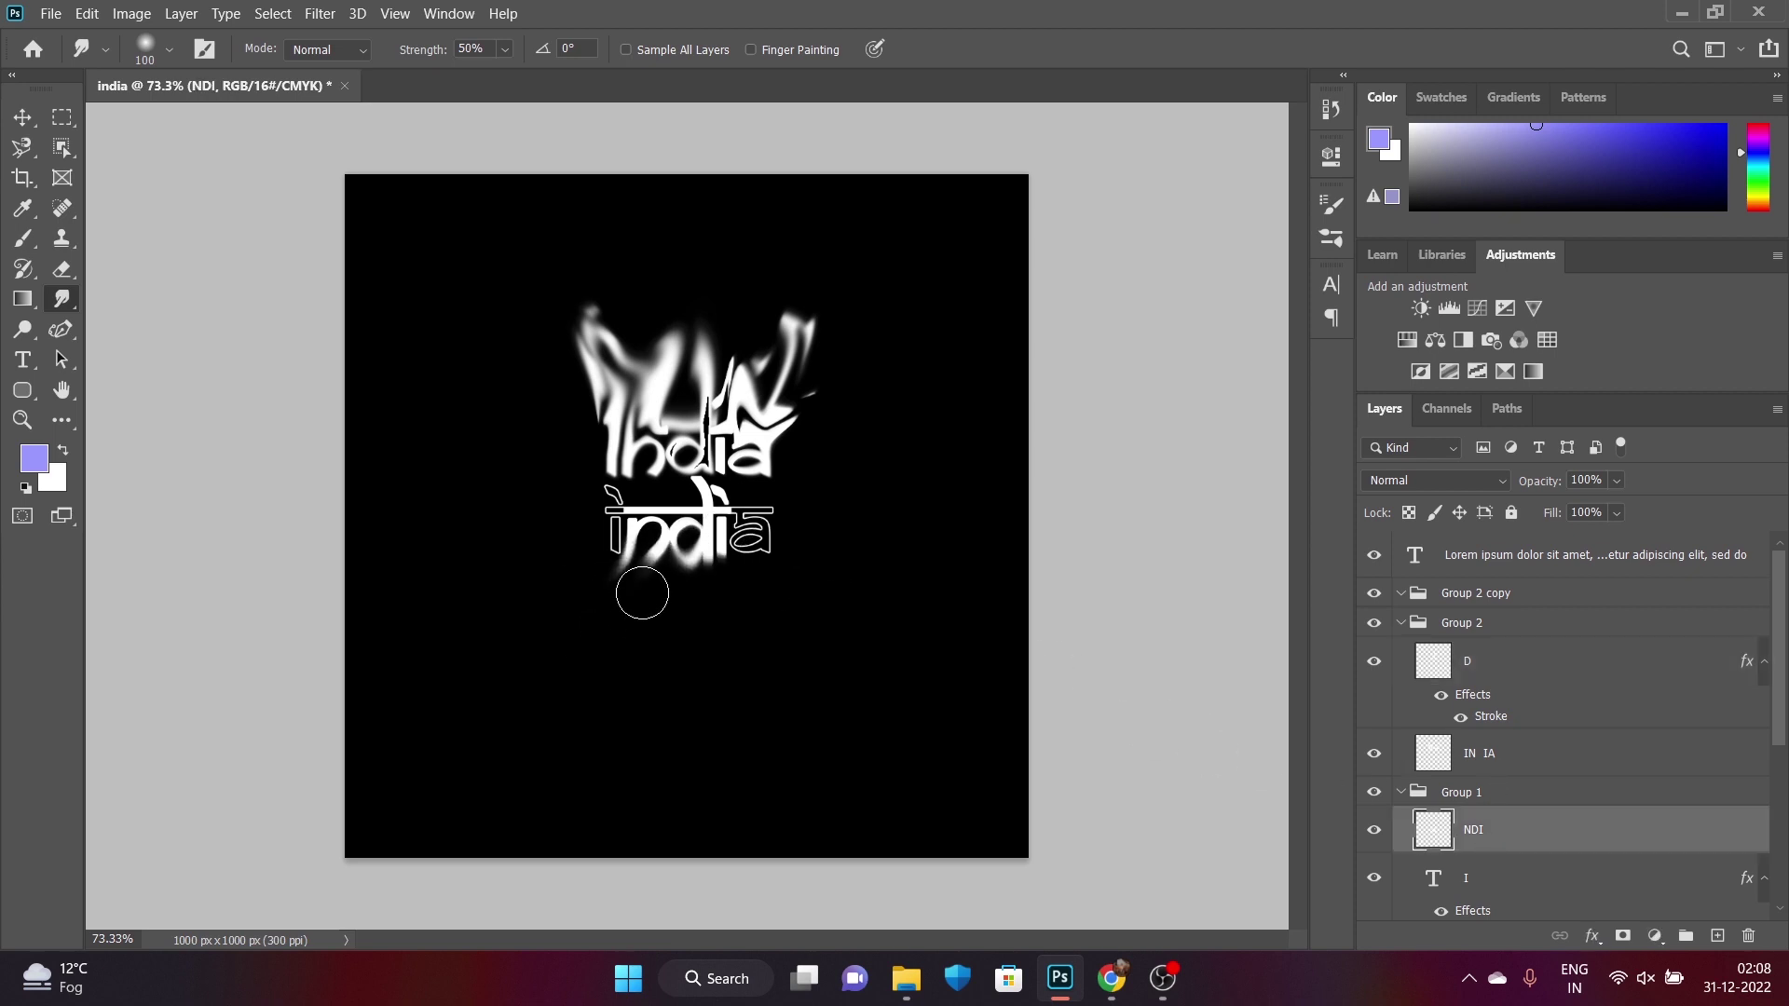
mouse_move(642, 592)
mouse_down()
mouse_move(607, 608)
mouse_move(756, 616)
mouse_up()
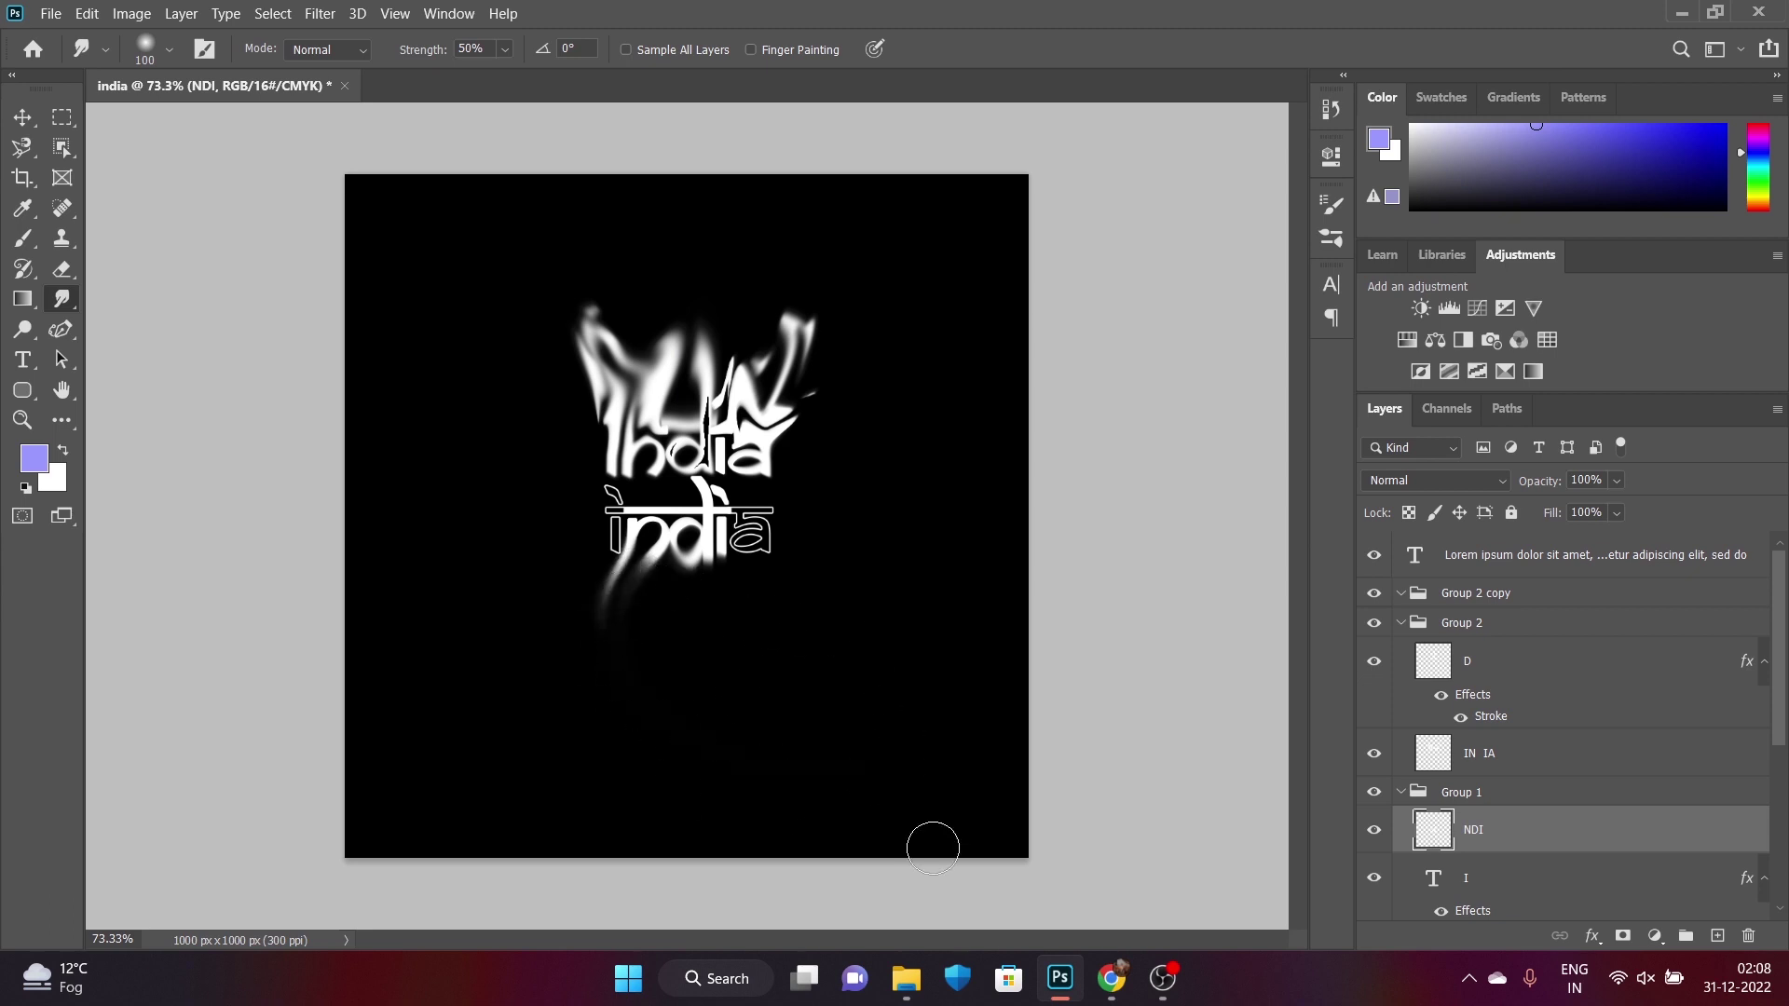
drag(634, 573, 605, 652)
drag(685, 559, 615, 659)
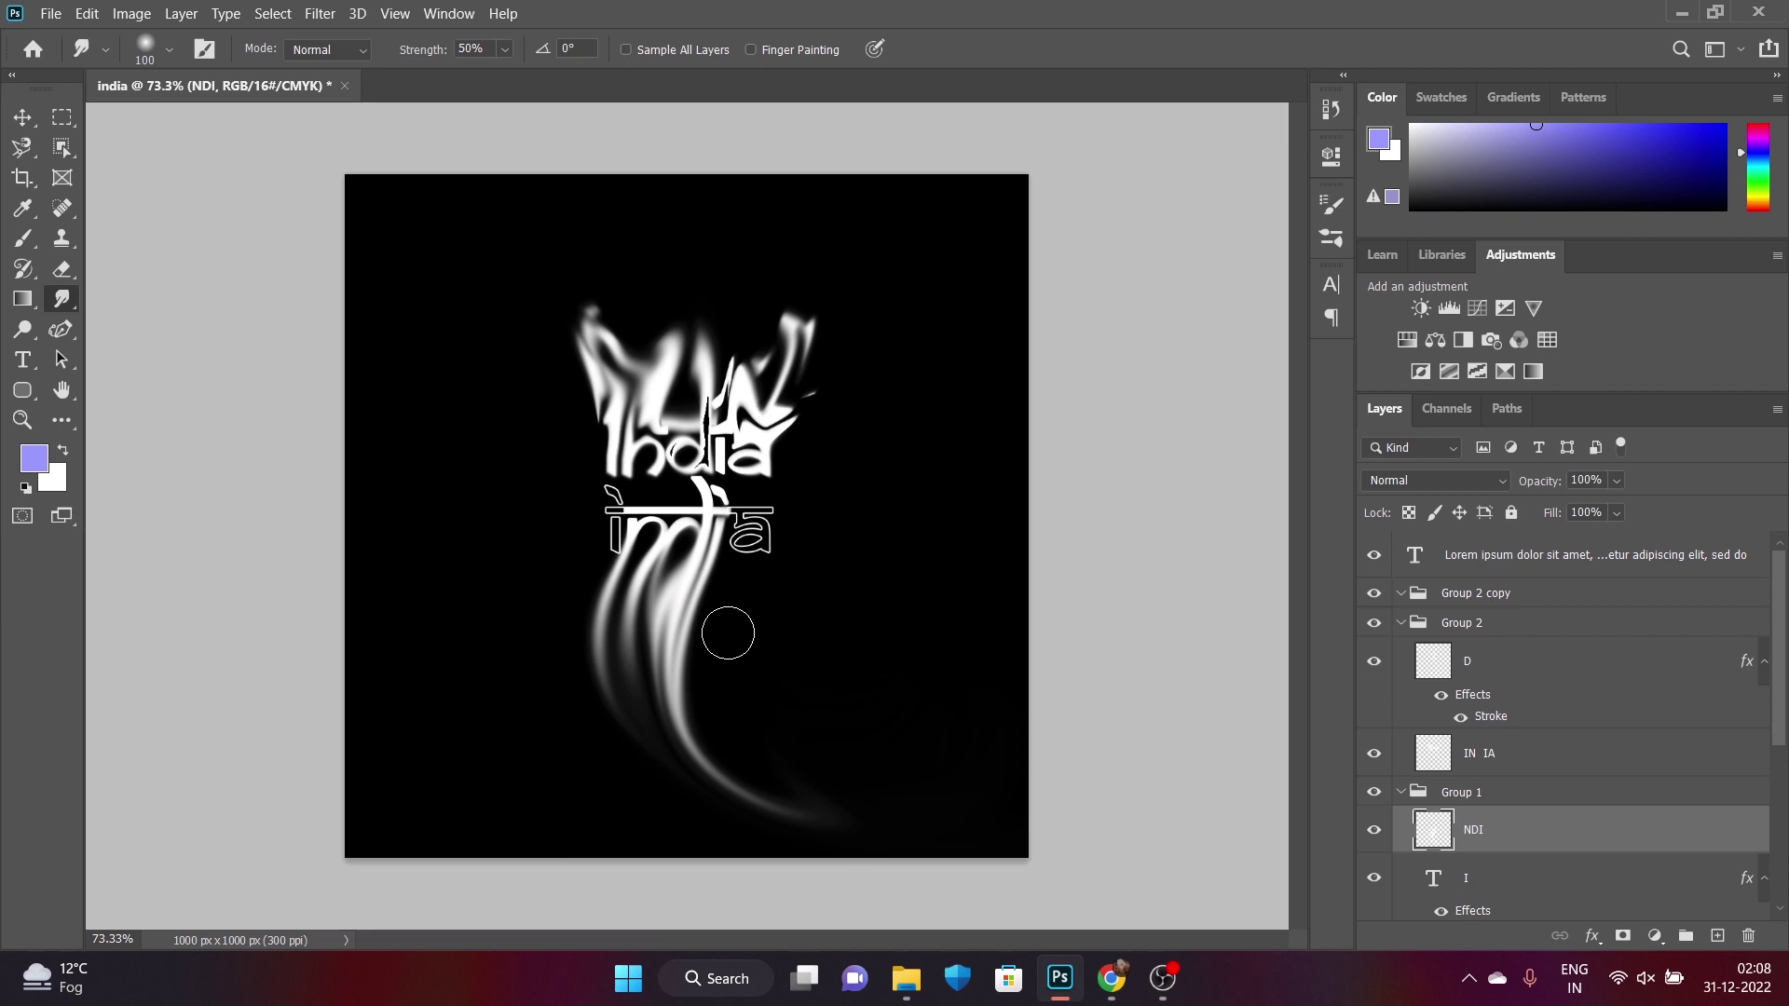
Smear the outlined 'a' on layer A down and to the right
scroll(1550, 816, down, 2)
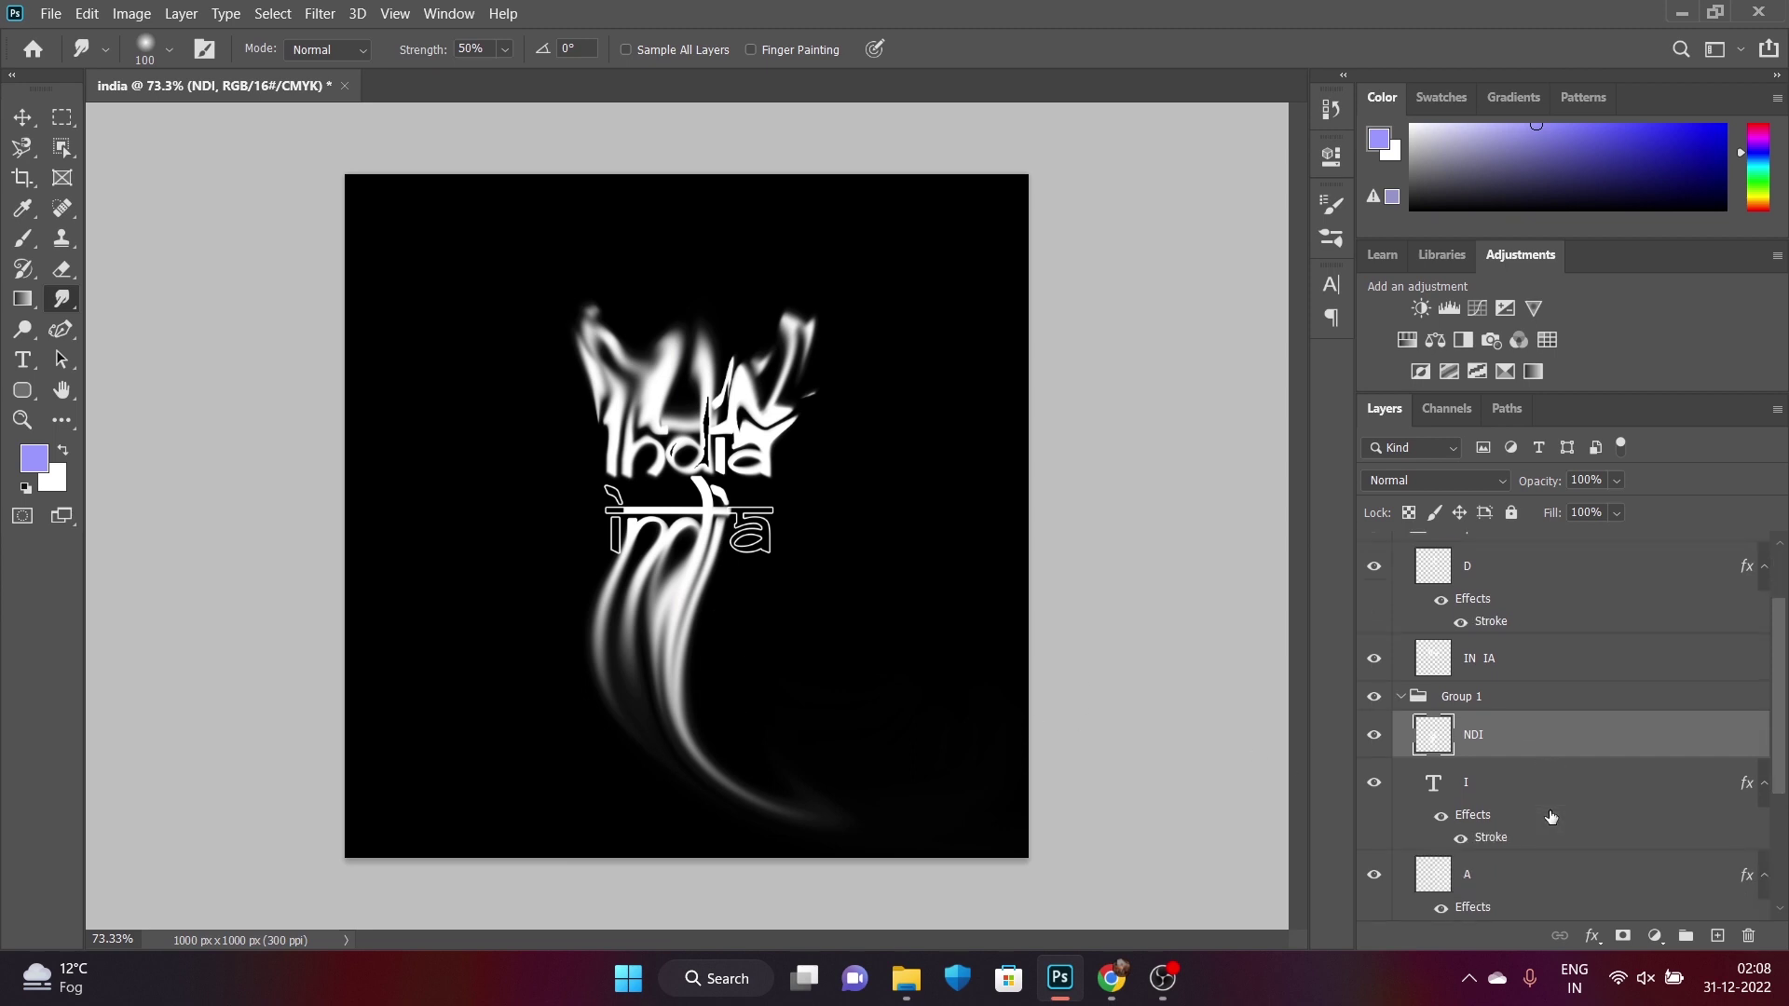
click(1484, 886)
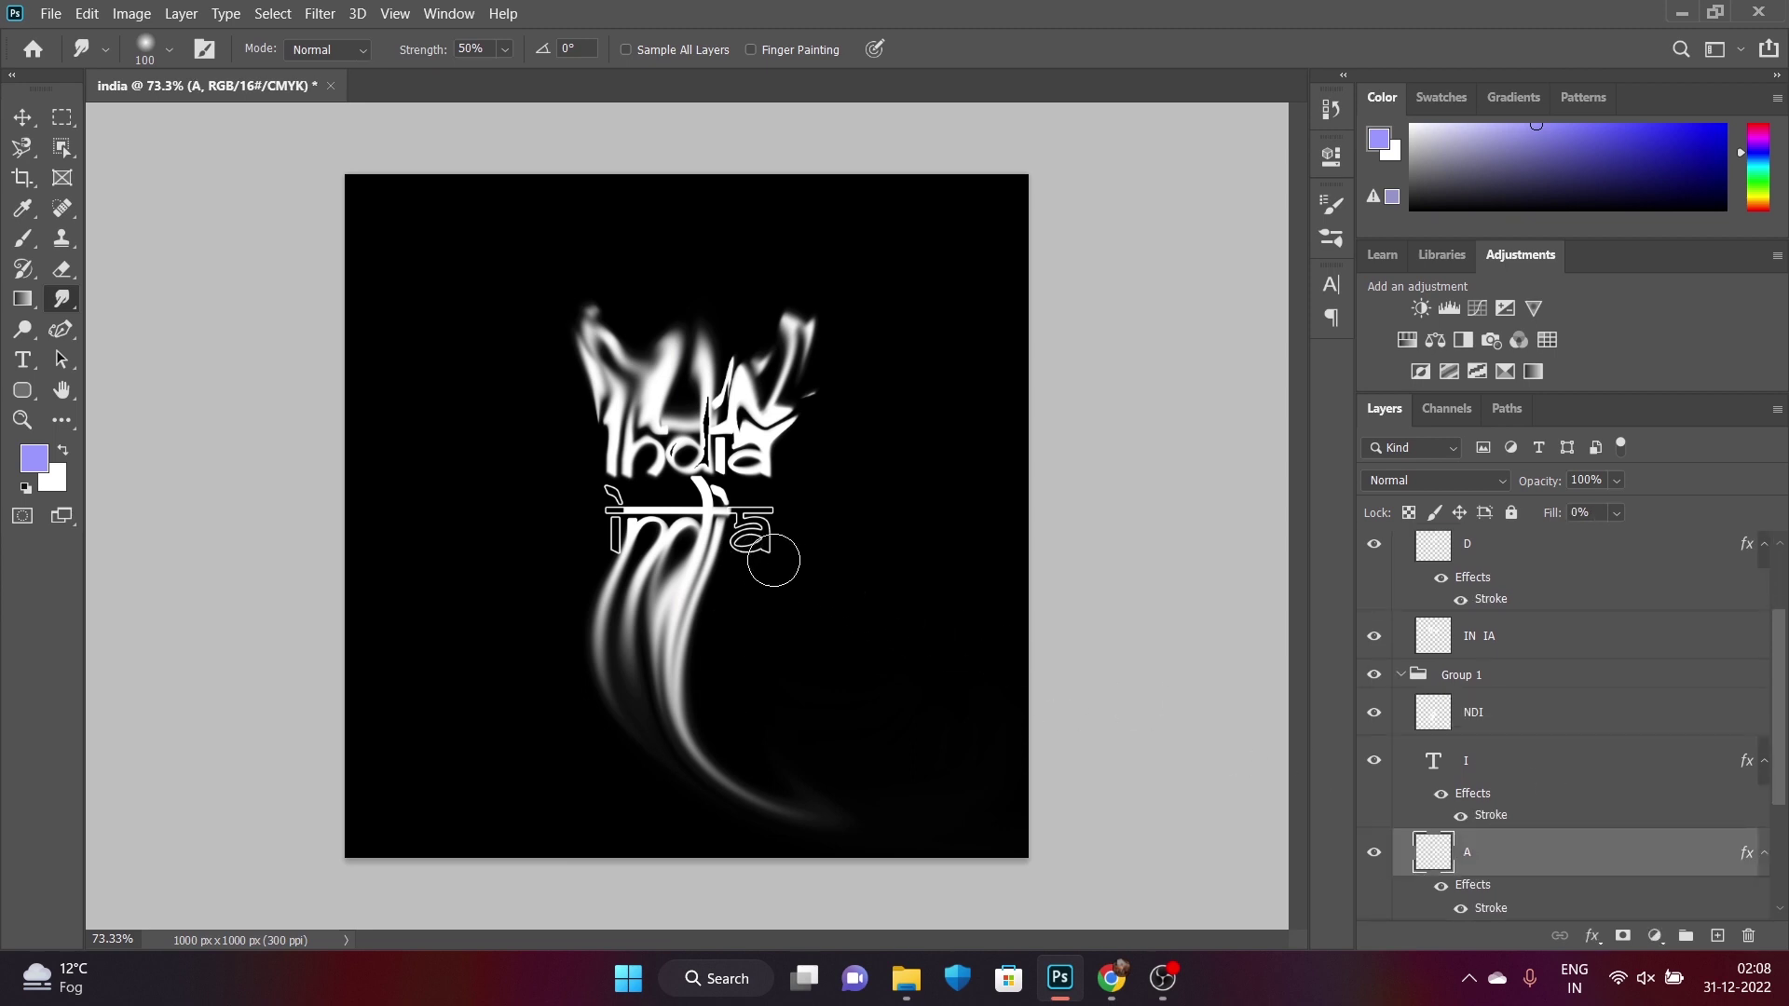
drag(750, 533, 809, 562)
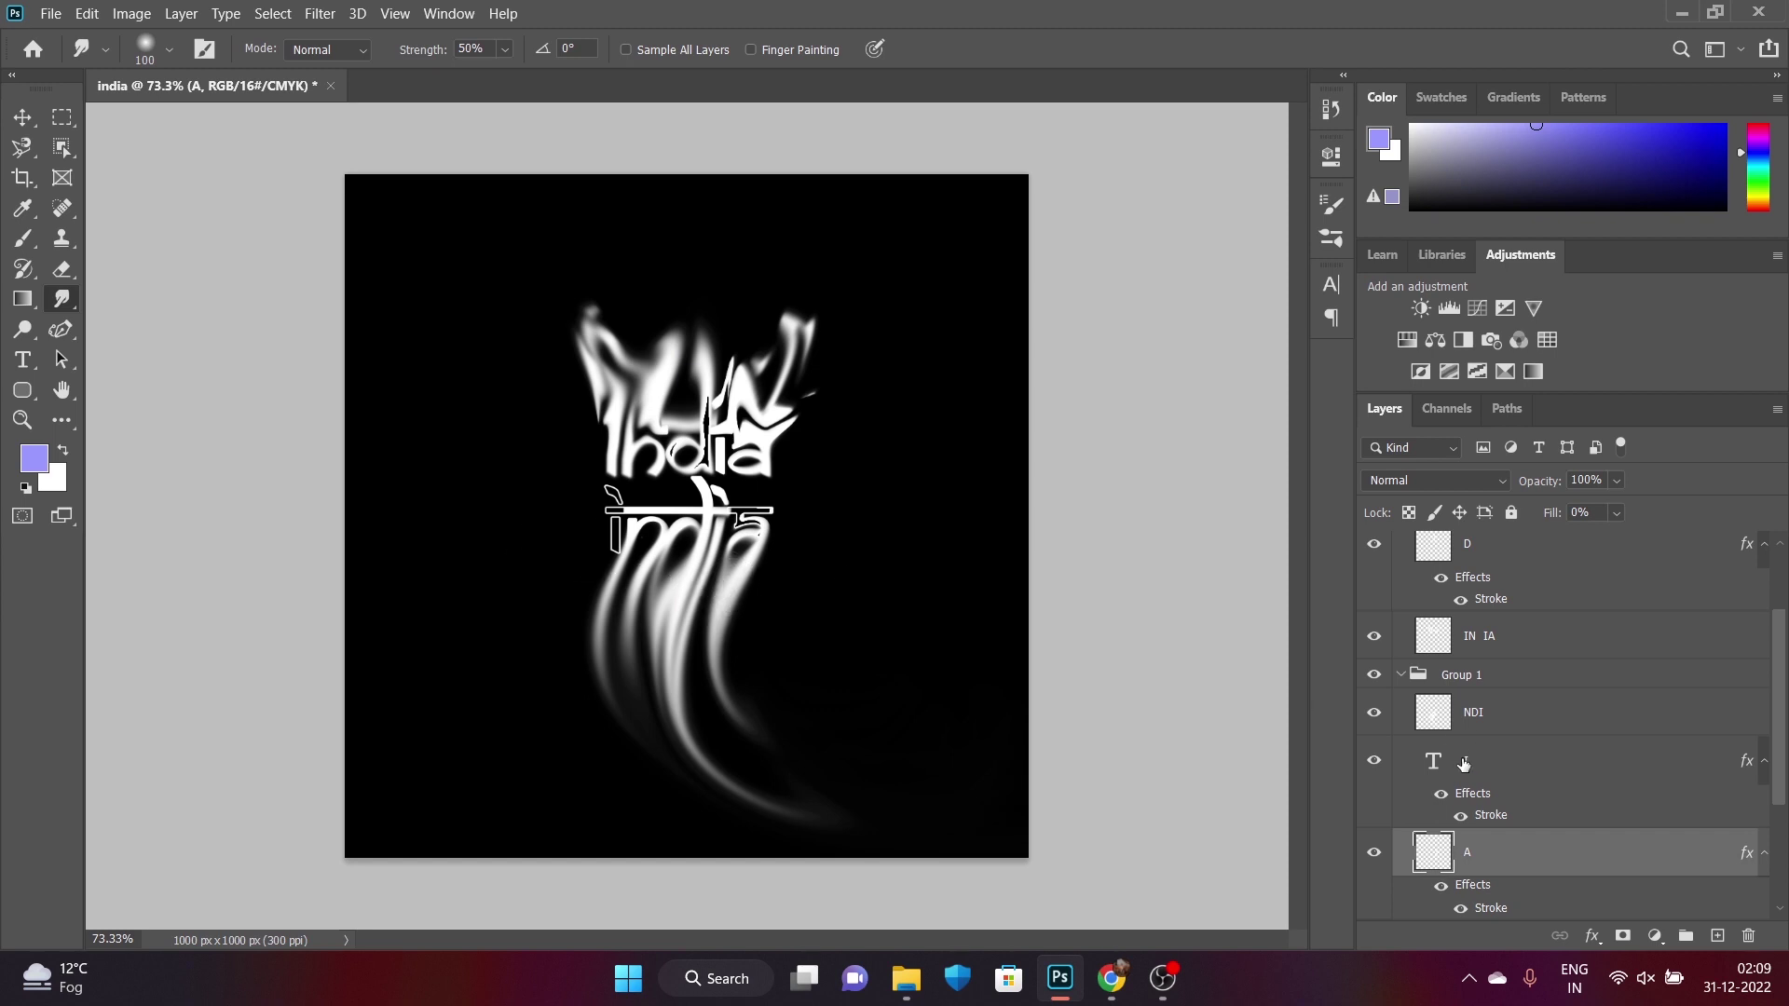
Rasterize the I text layer and smudge the 'i' into a blurred smear
key(alt+bracketright)
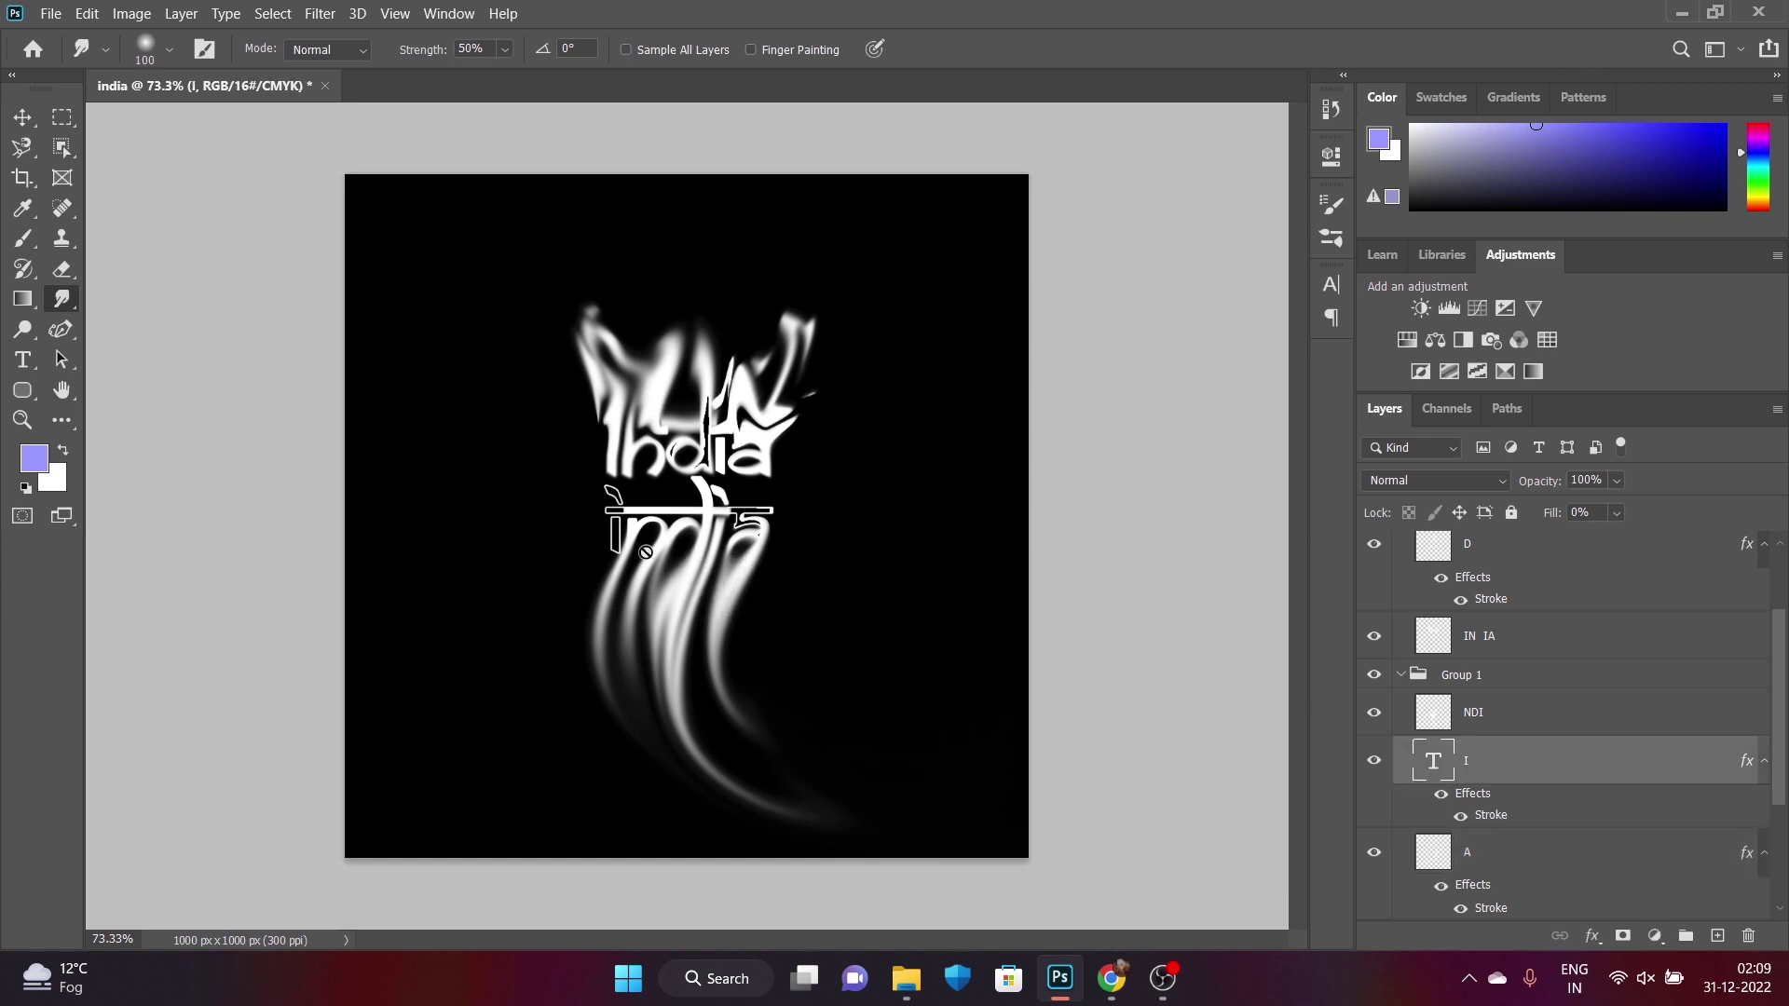
right_click(1525, 776)
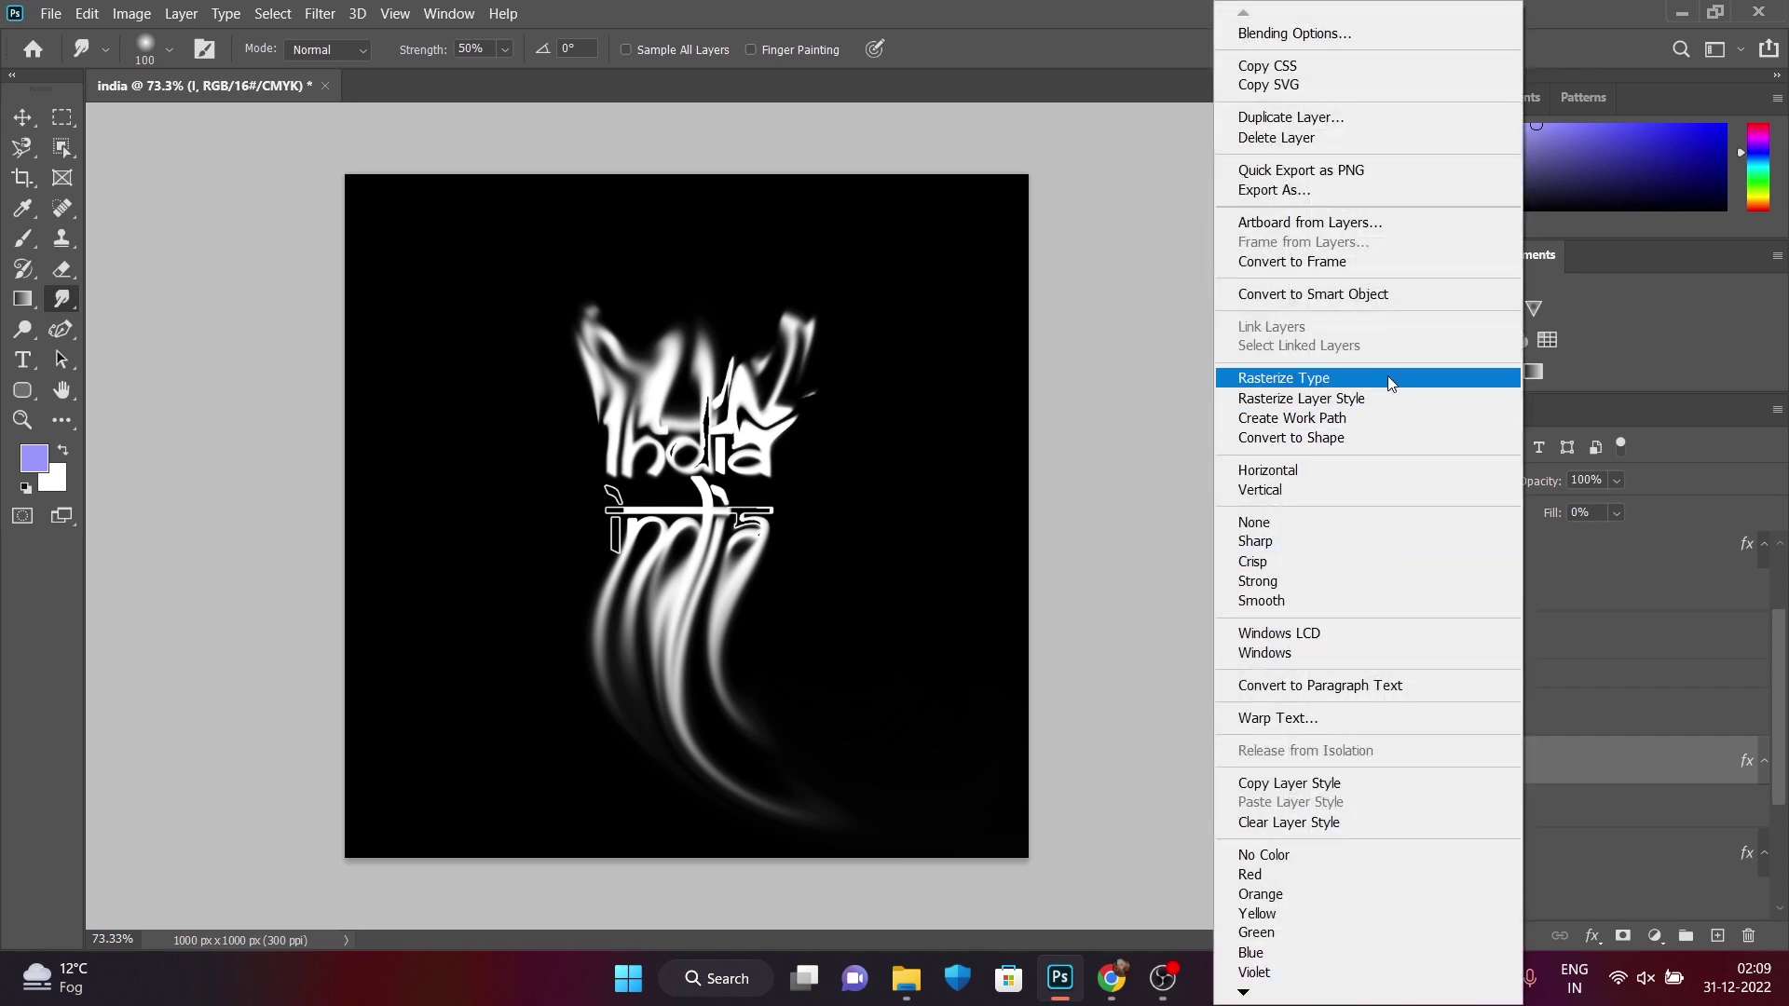
click(1392, 377)
mouse_move(607, 533)
mouse_down()
mouse_move(608, 559)
mouse_move(564, 575)
mouse_move(557, 601)
mouse_up()
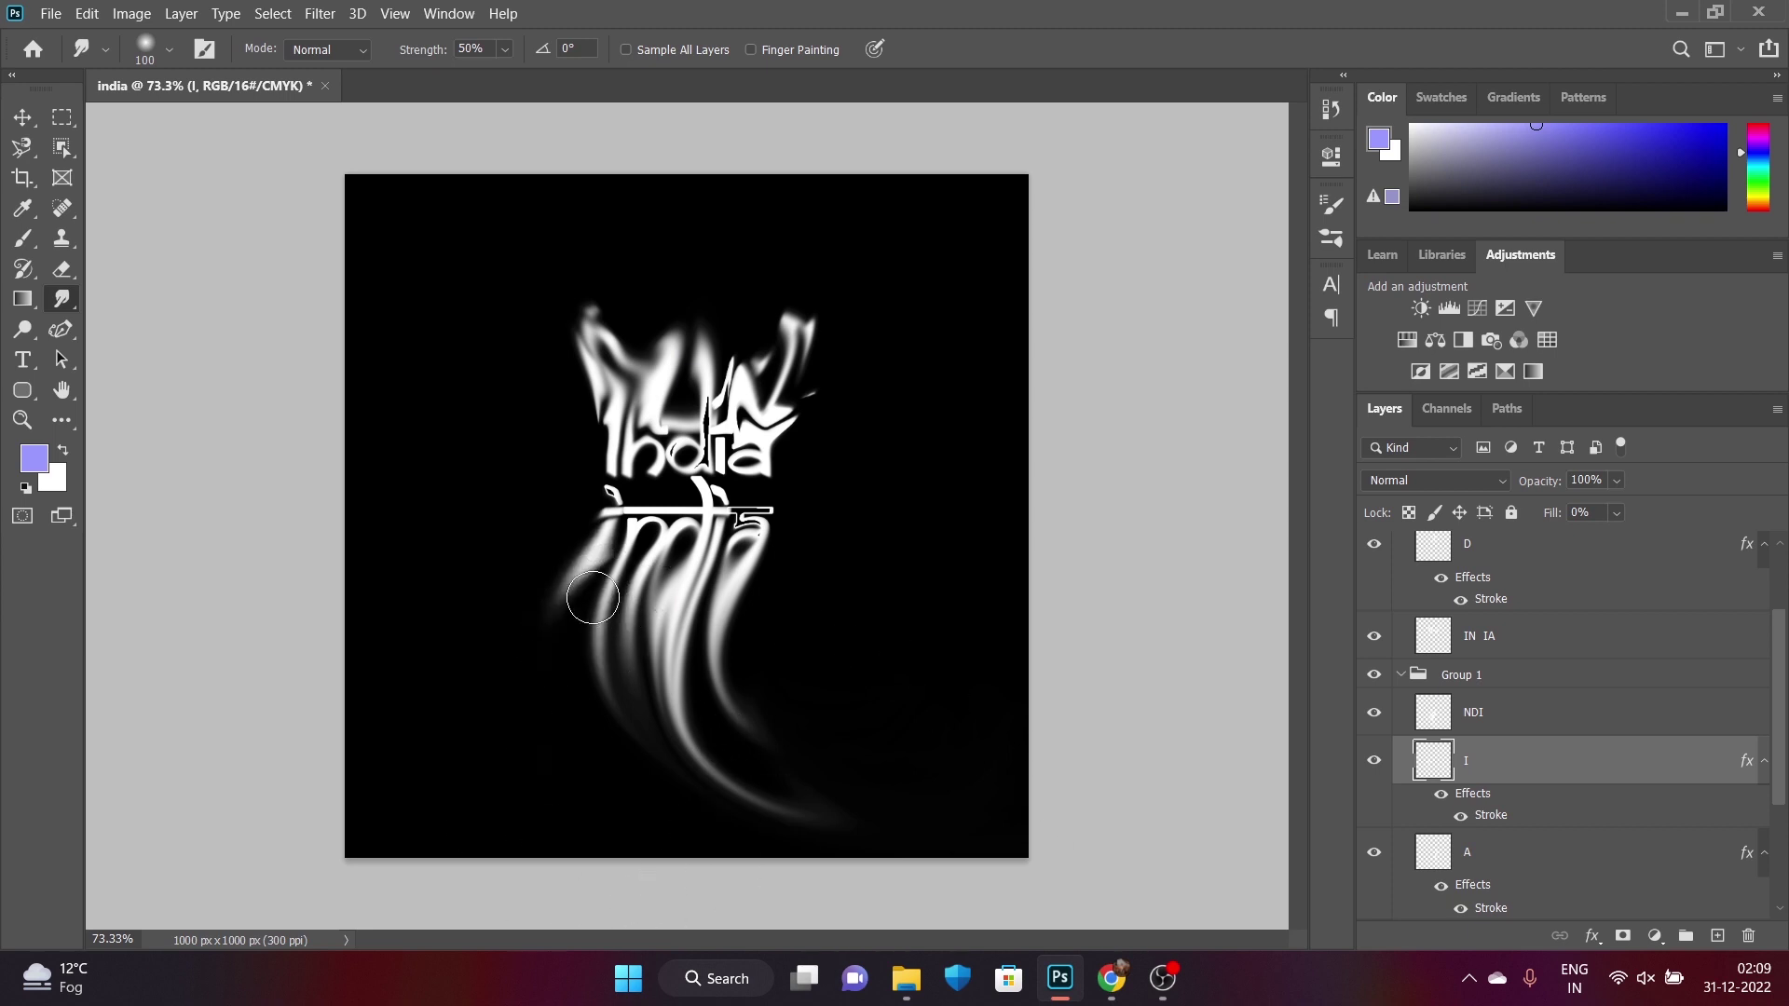
Streak the glow left of the 'i' downward and curl its bottom into a tail
drag(590, 583, 549, 741)
drag(596, 615, 559, 722)
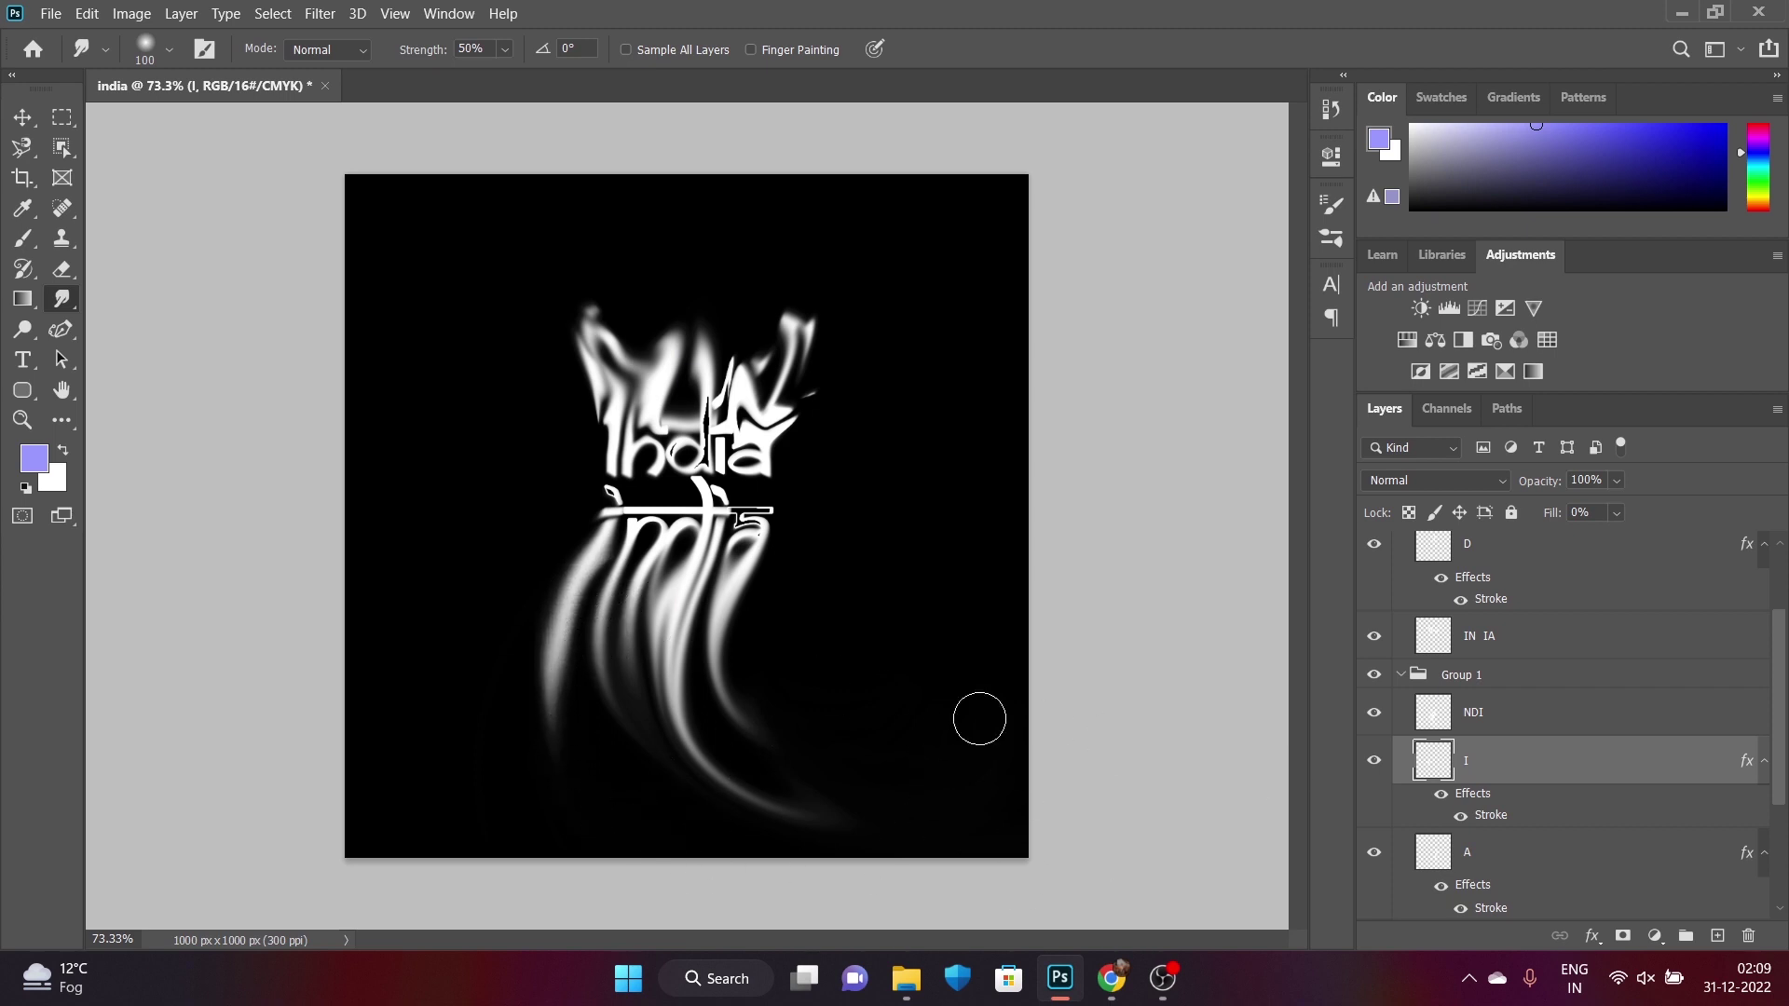
drag(575, 617, 579, 758)
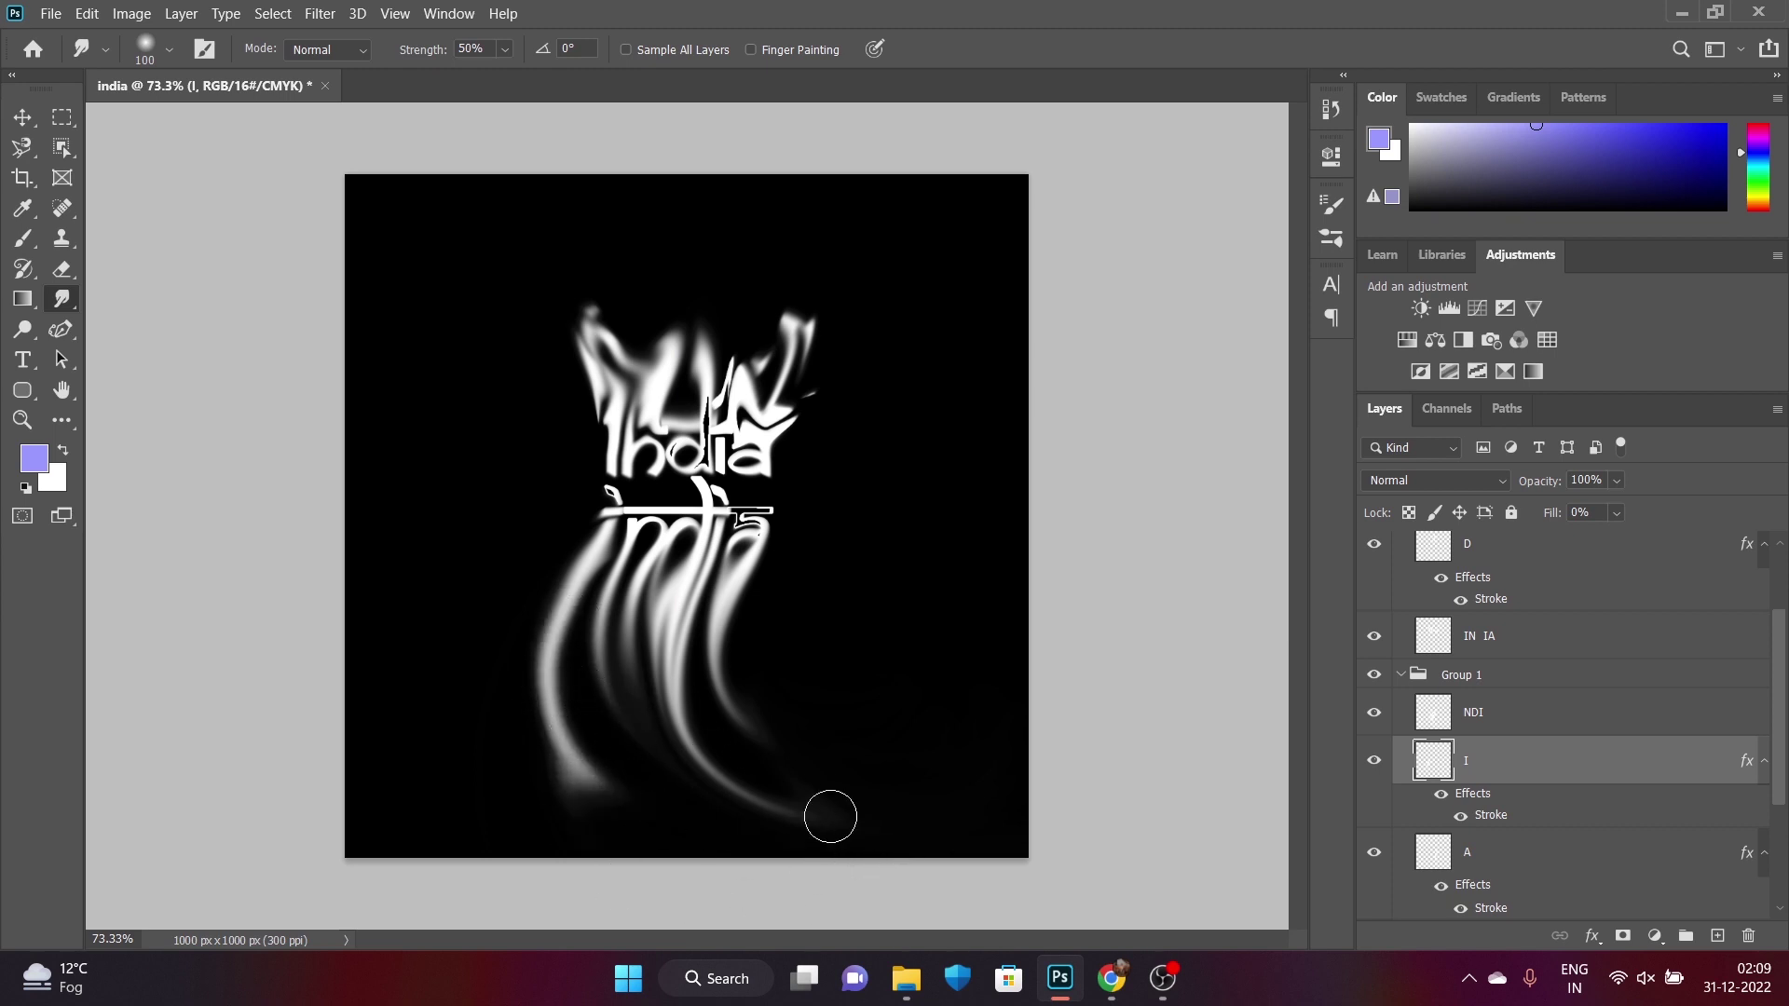
drag(607, 770, 810, 815)
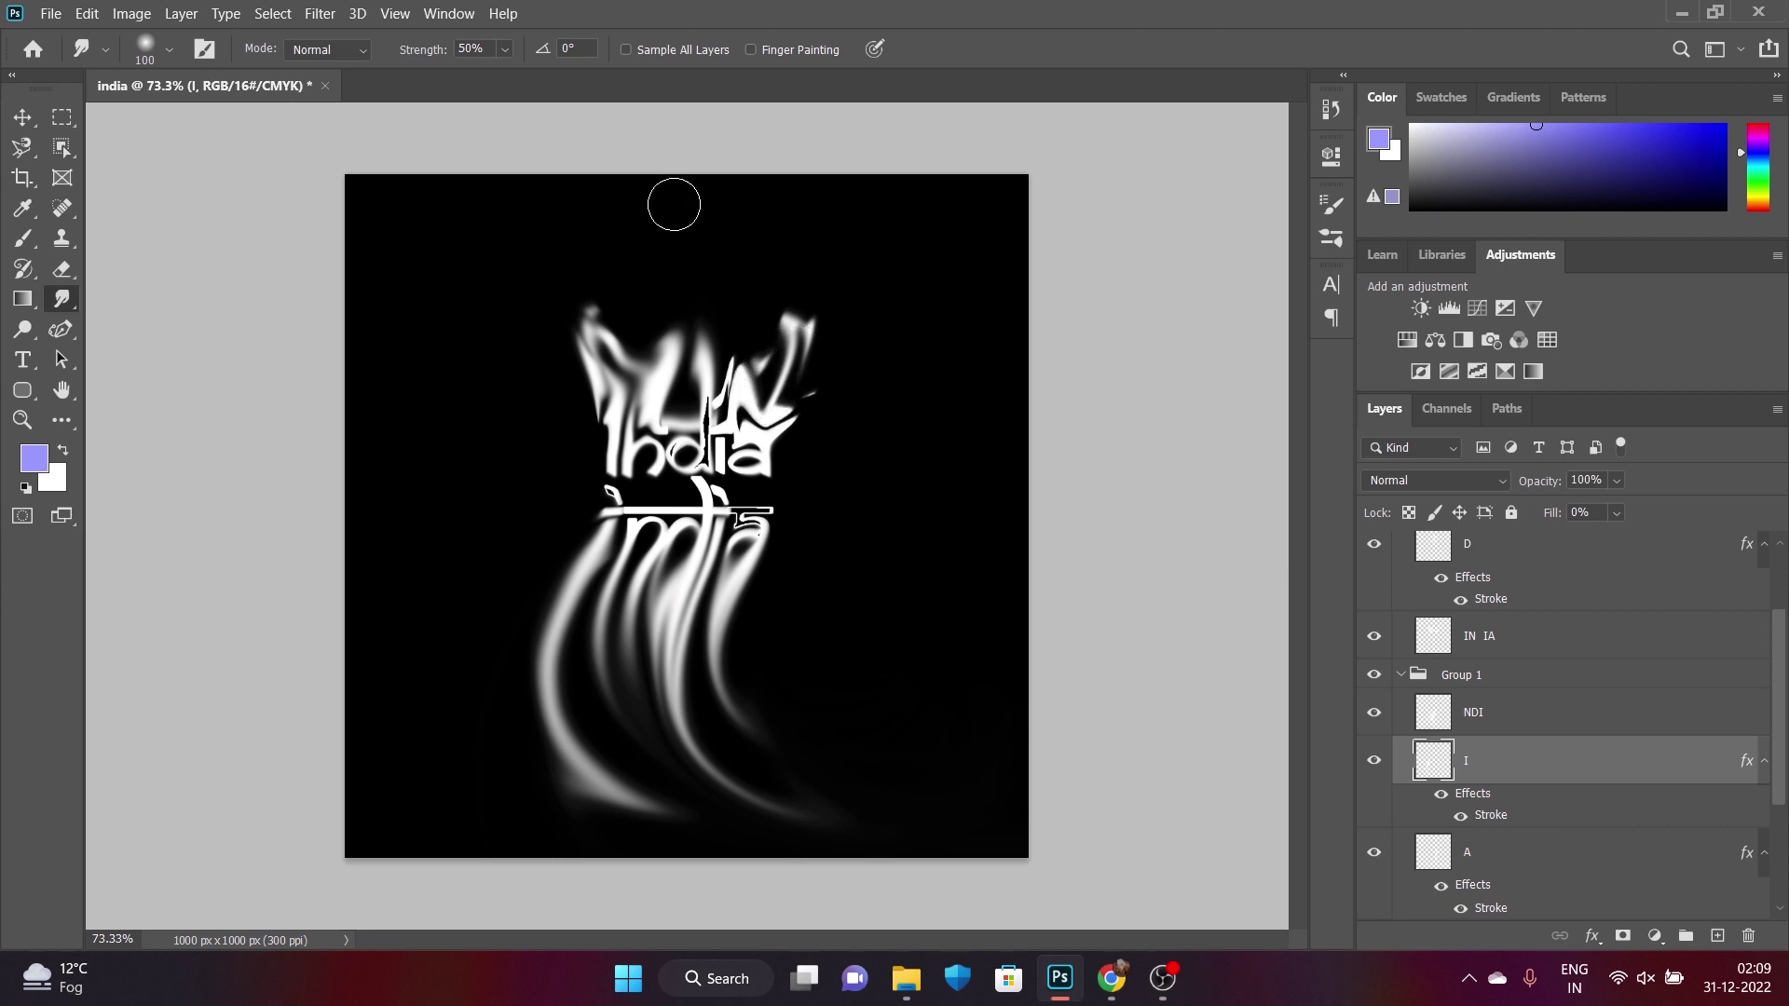
On the D layer, smudge a bright flame upward with a crescent-shaped upper wisp
scroll(1624, 700, up, 2)
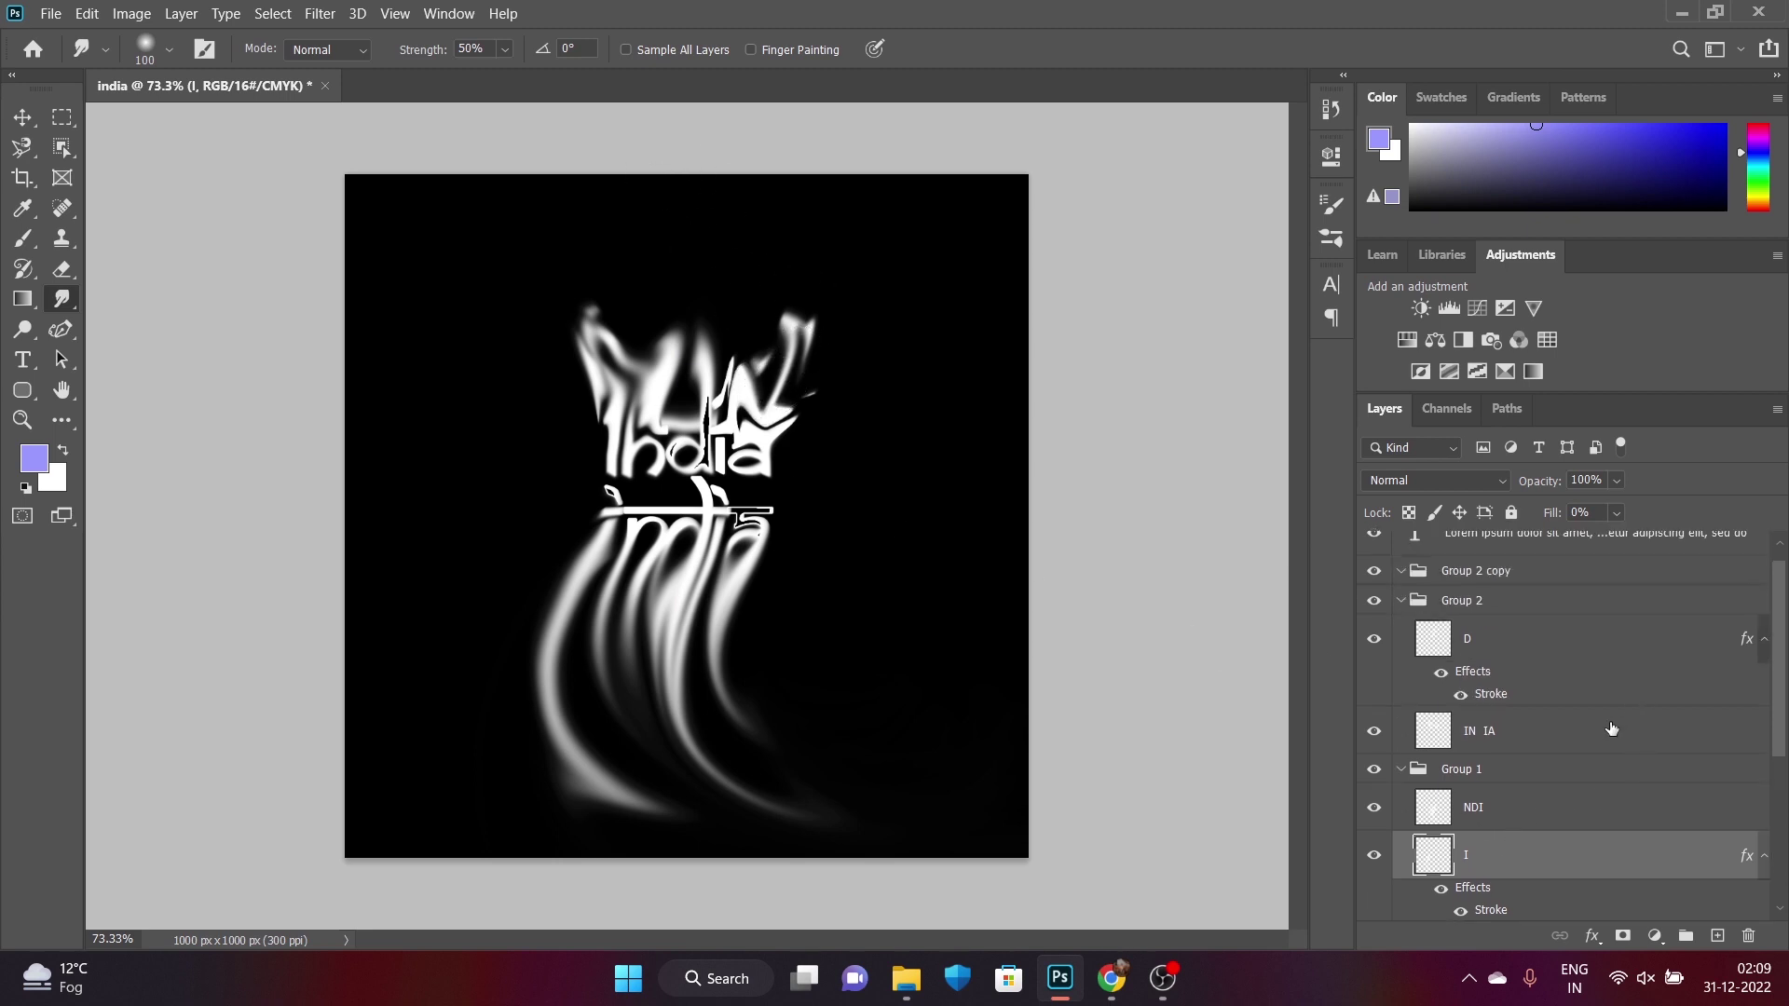
click(1532, 645)
drag(694, 417, 680, 319)
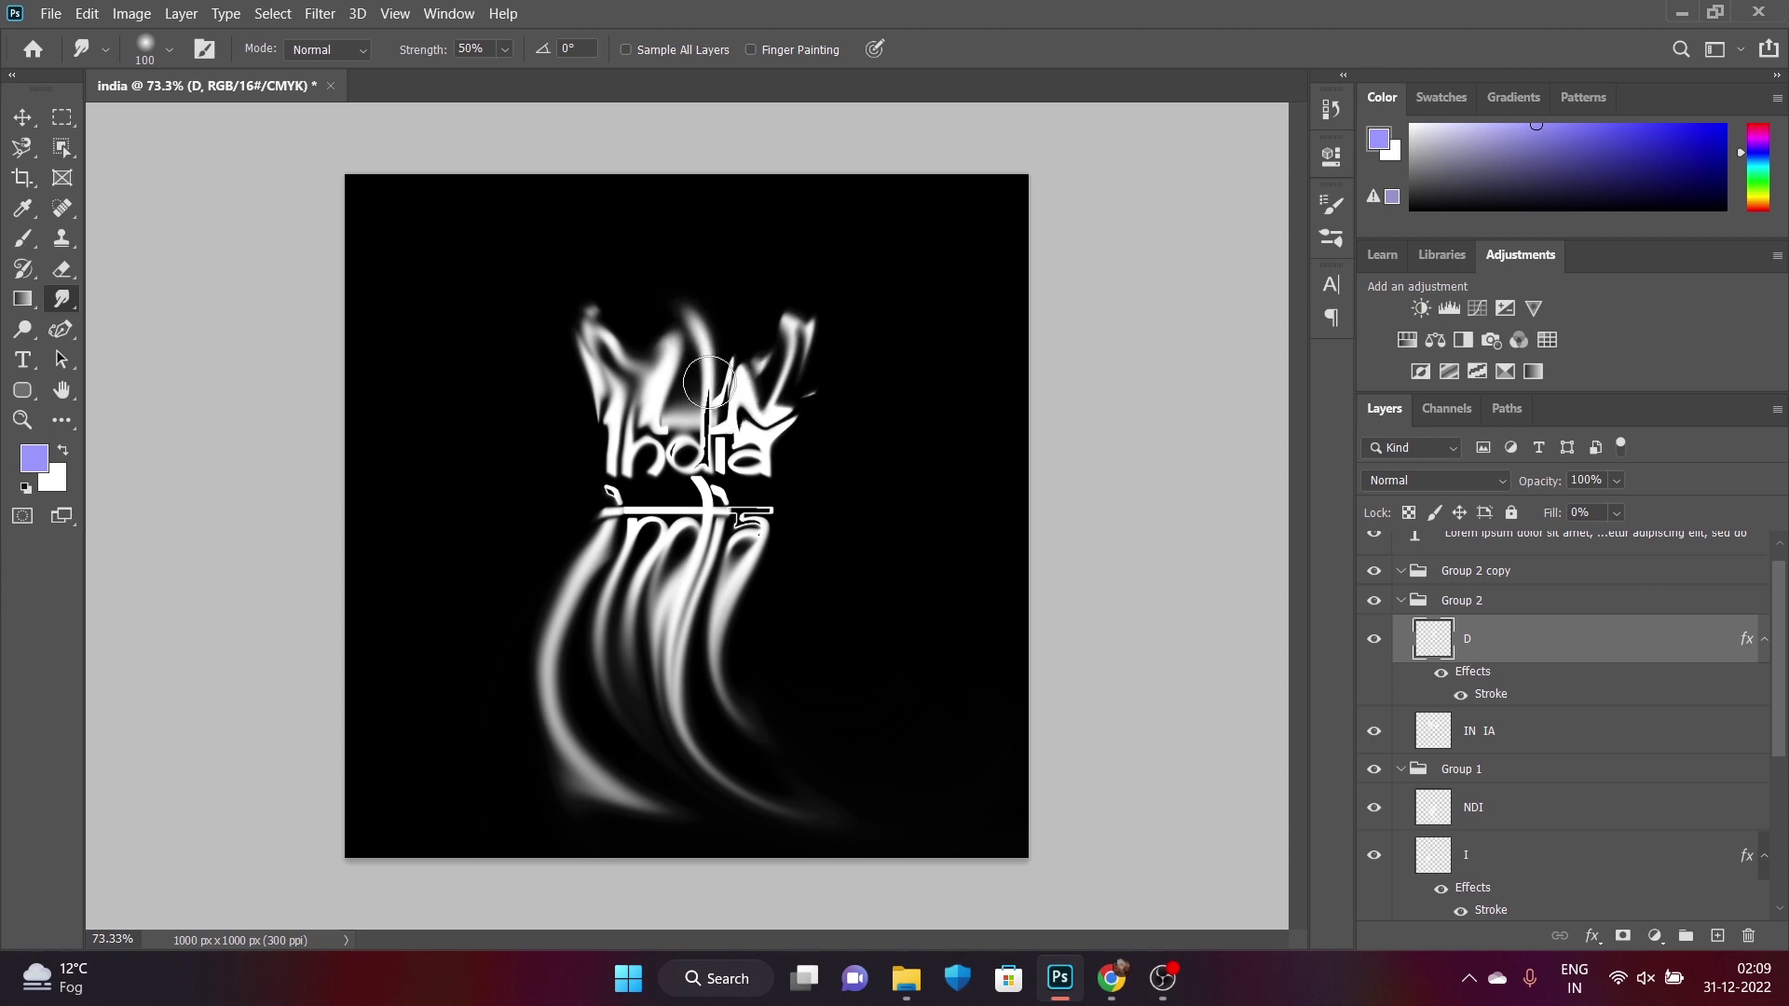
drag(707, 402, 690, 280)
drag(680, 404, 690, 274)
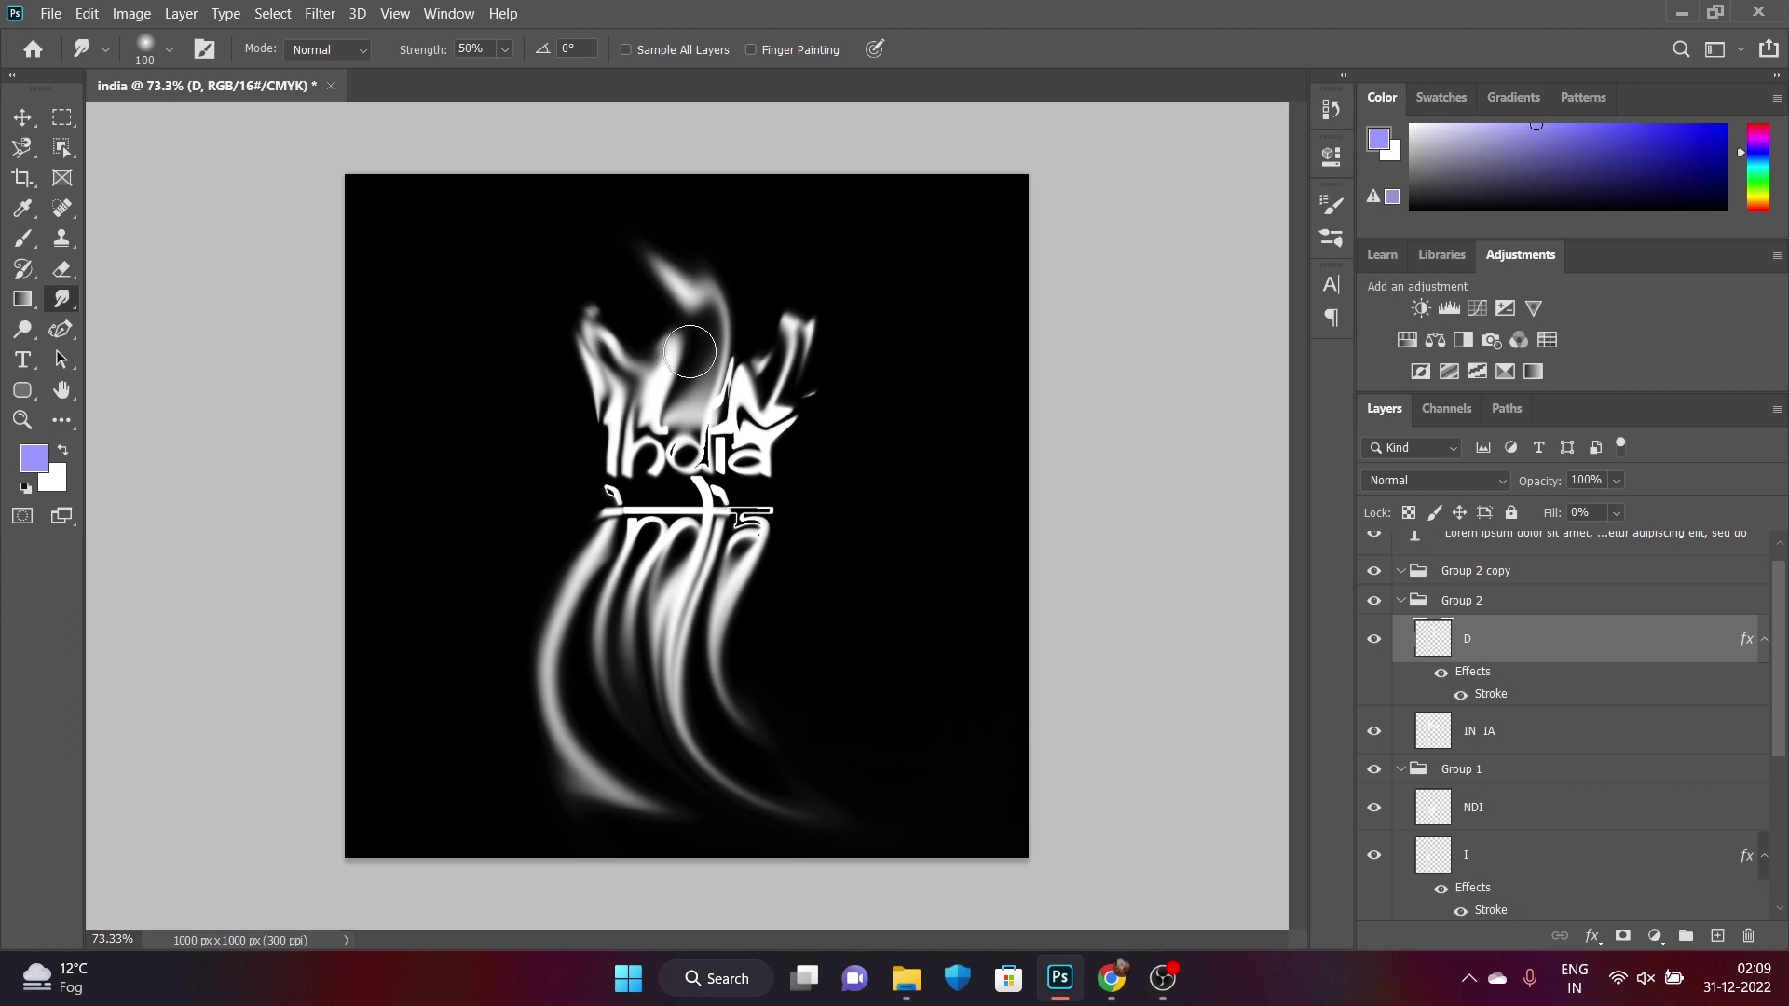
drag(690, 352, 643, 233)
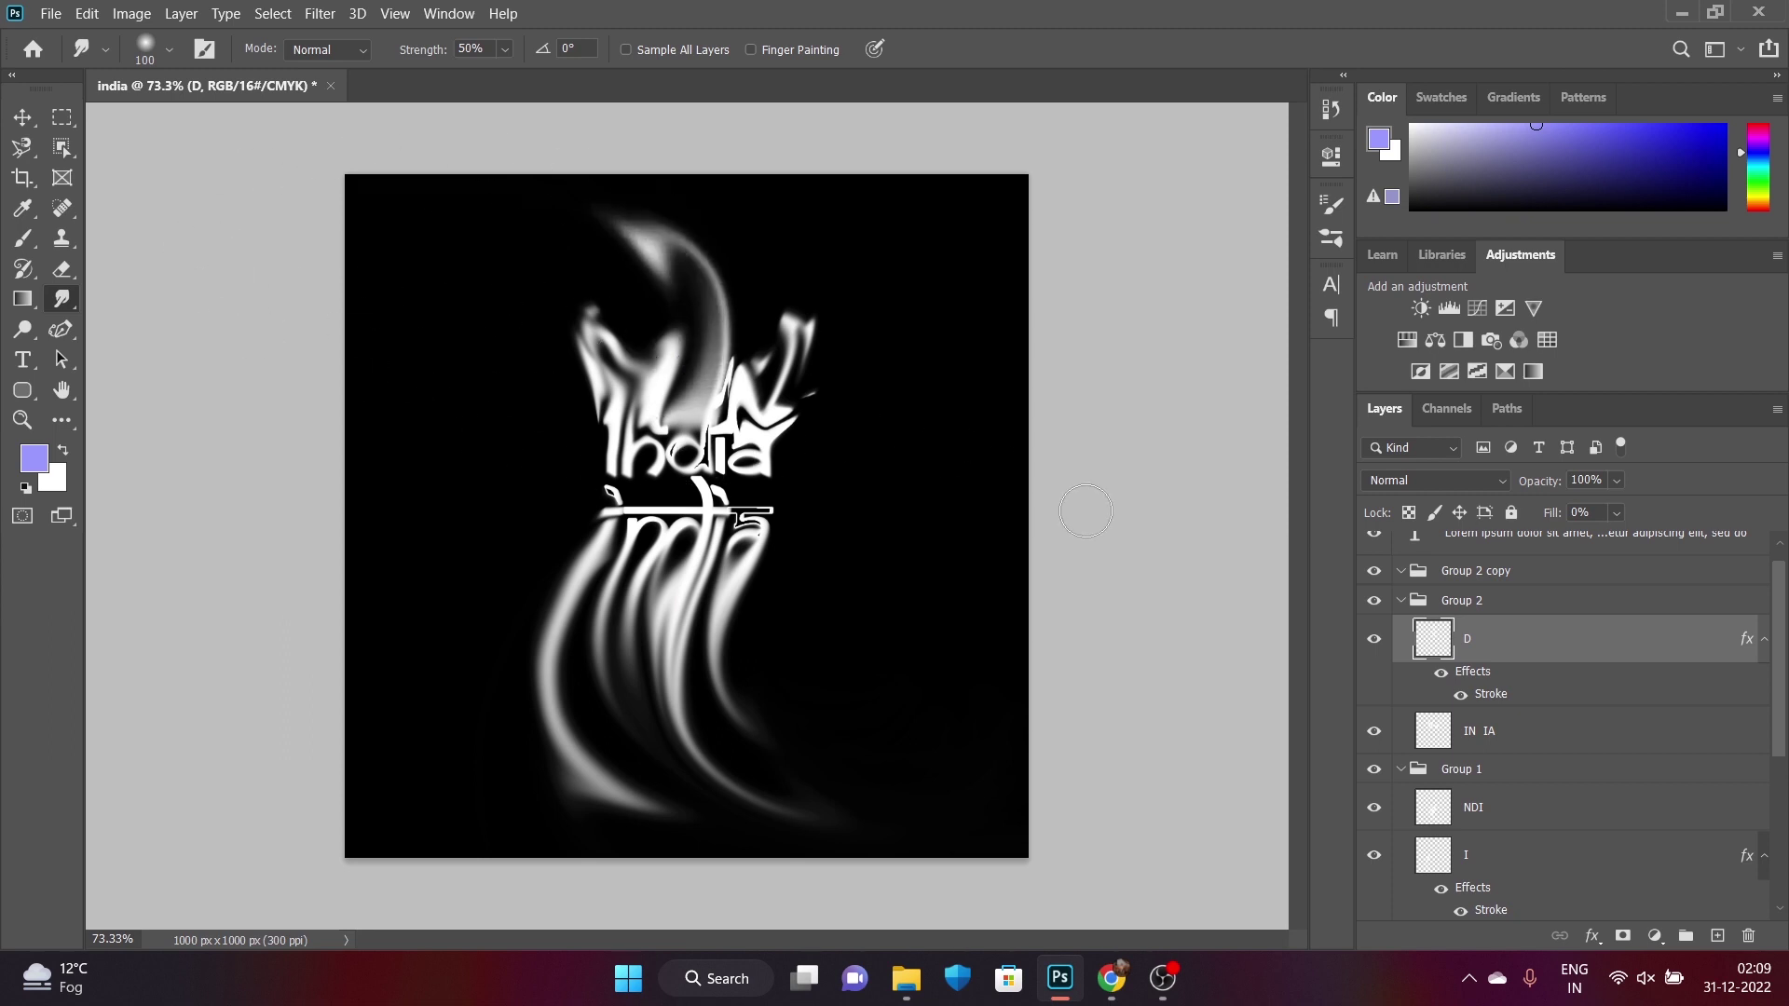
On the IN IA layer, stretch the right and central wisps taller into curved flames
click(1514, 739)
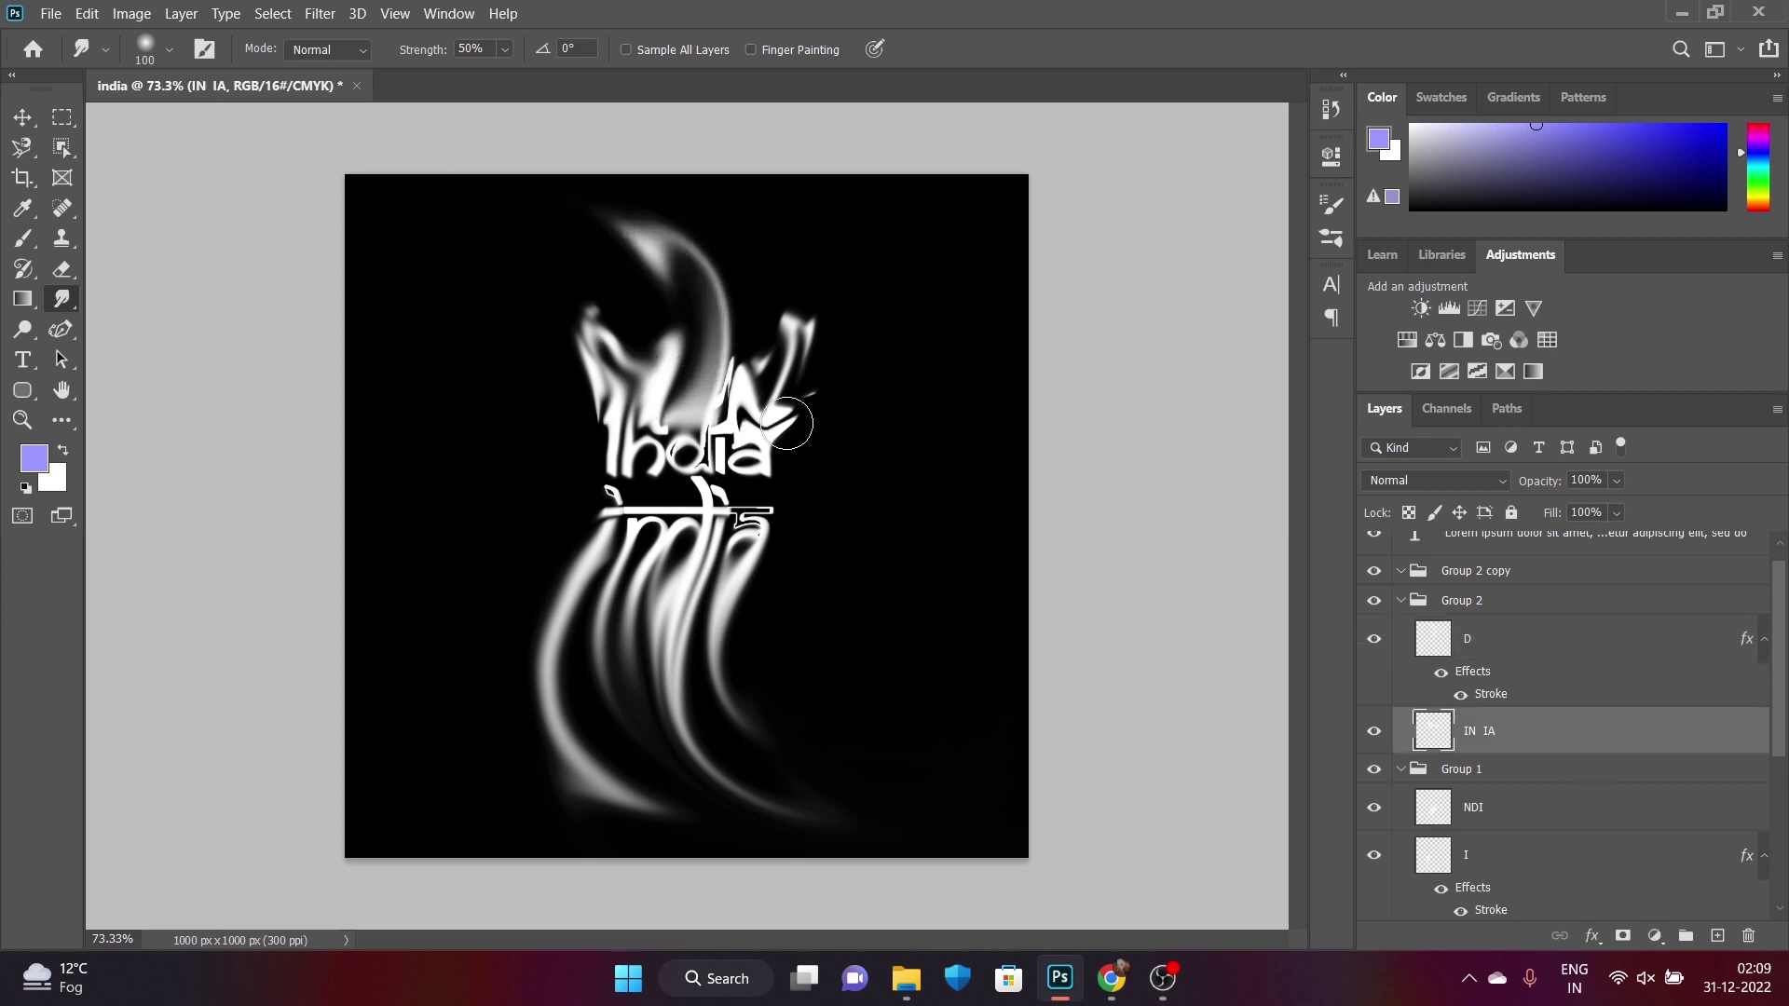
drag(787, 423, 830, 300)
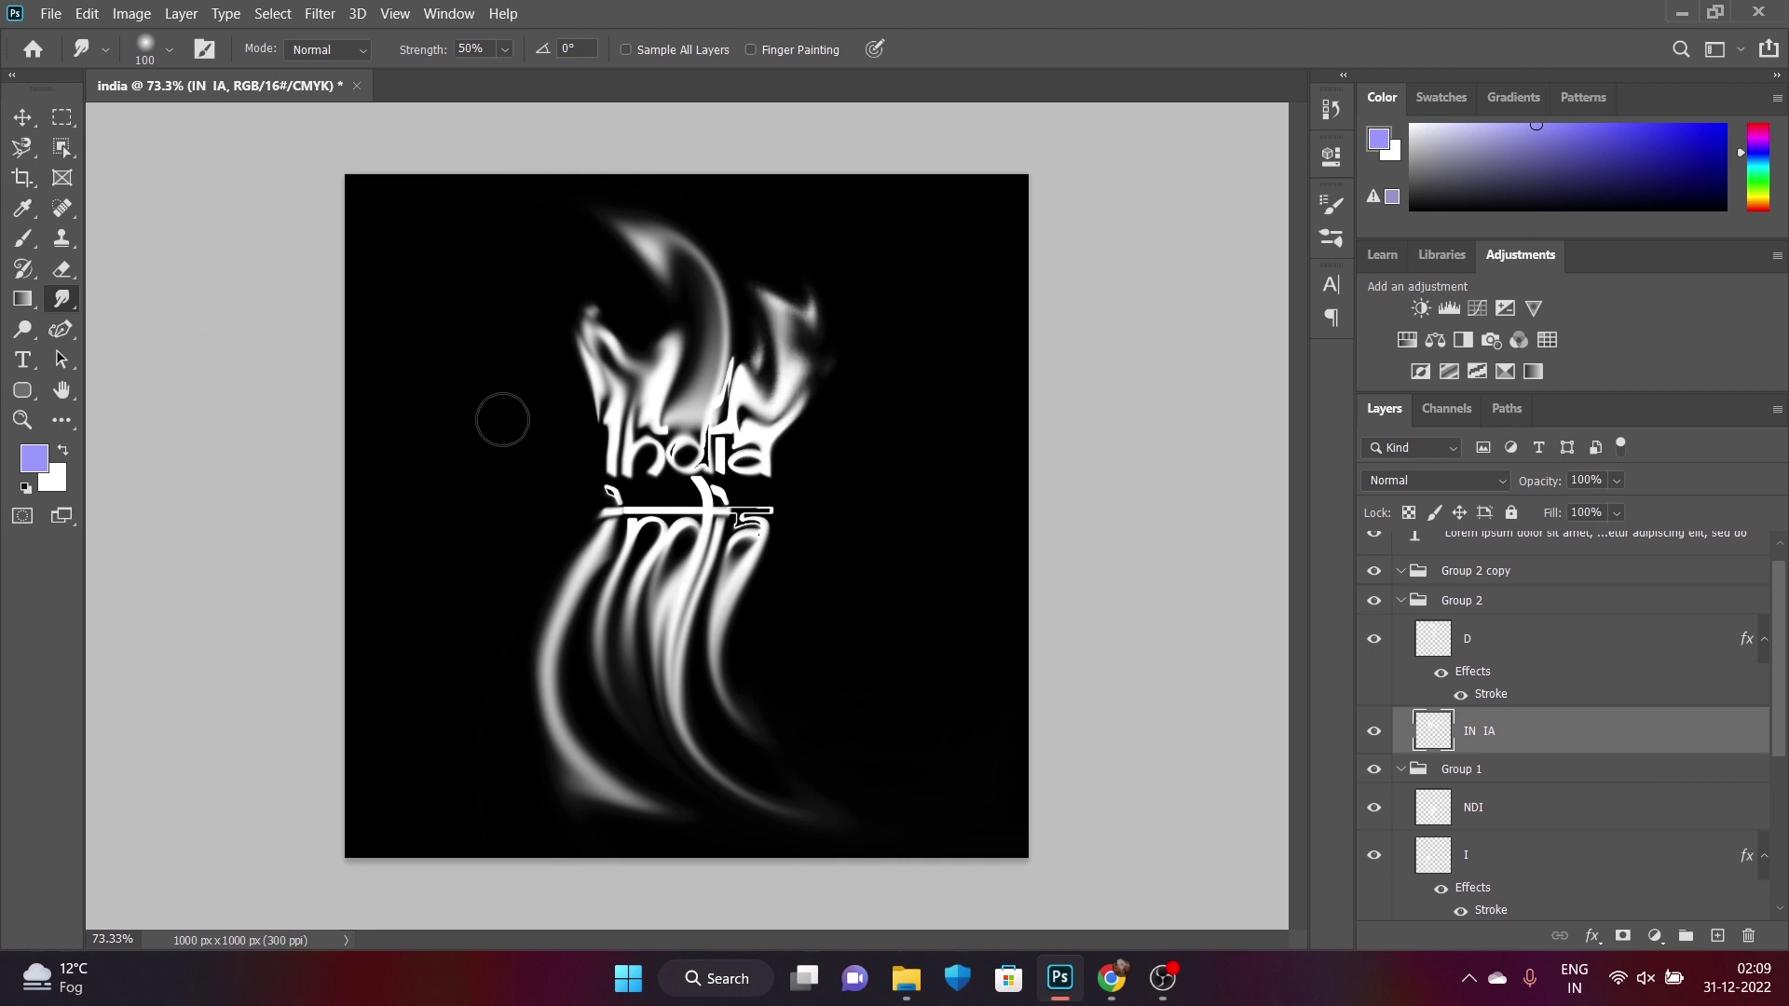
drag(778, 414, 783, 270)
drag(731, 385, 764, 233)
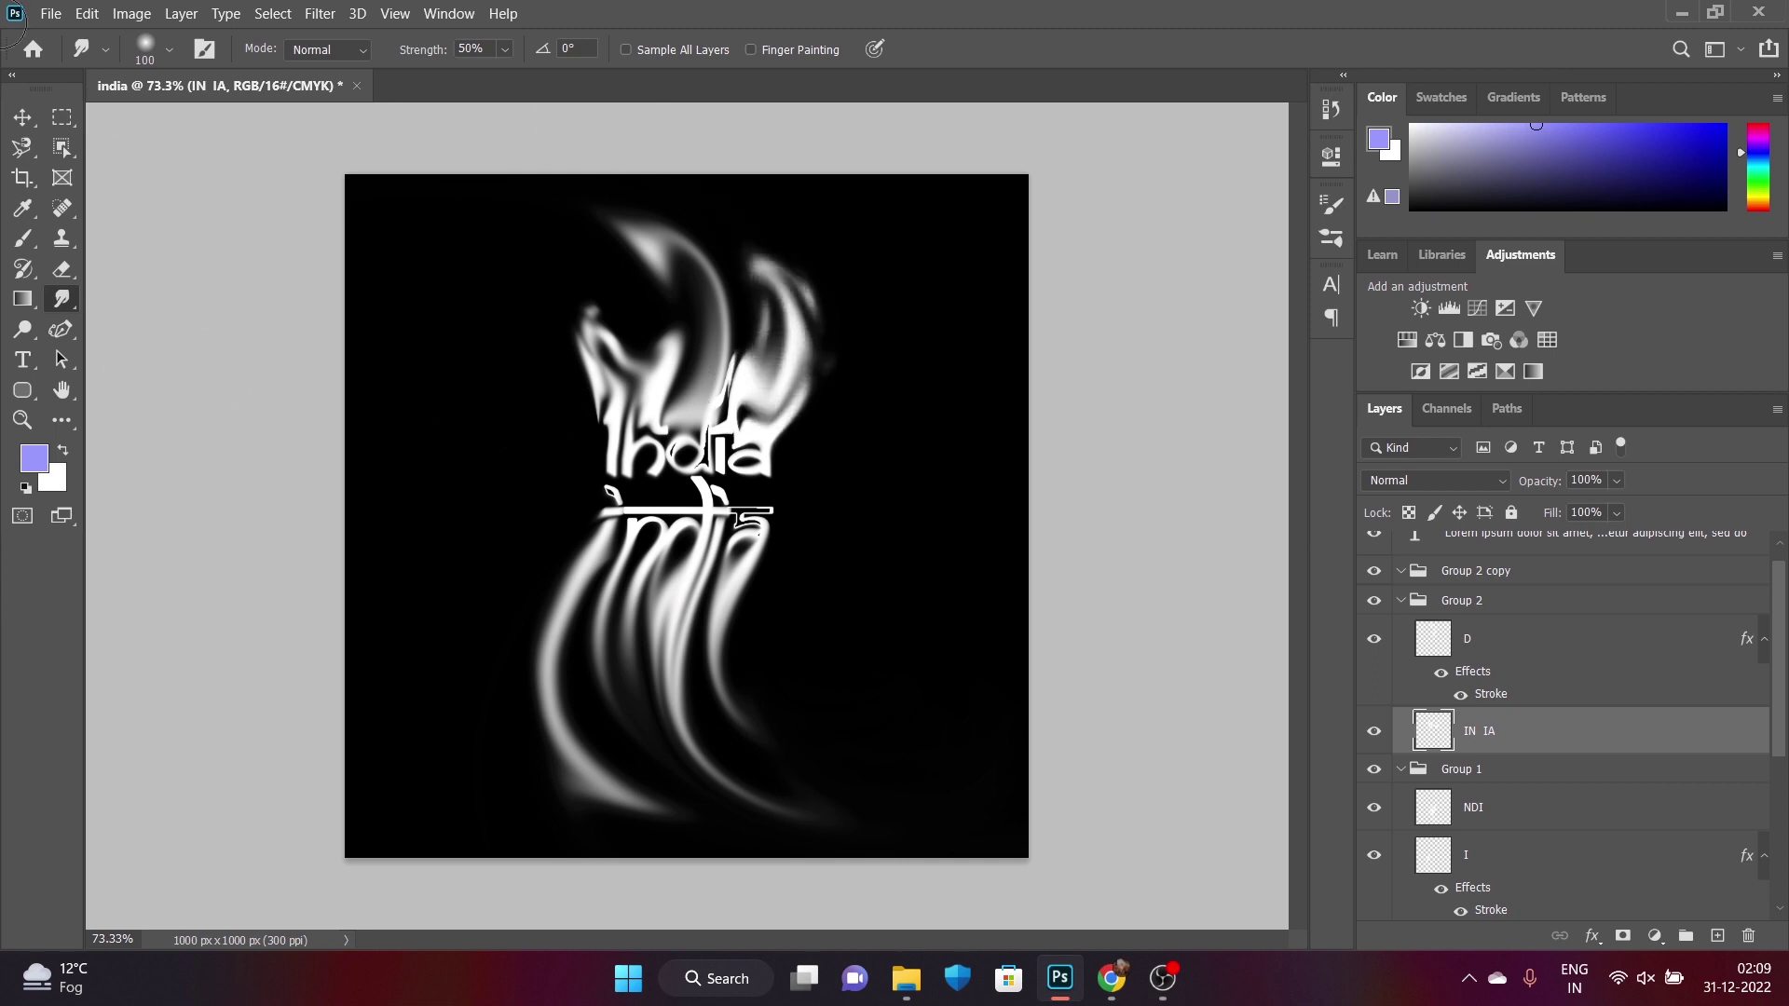
drag(739, 371, 740, 200)
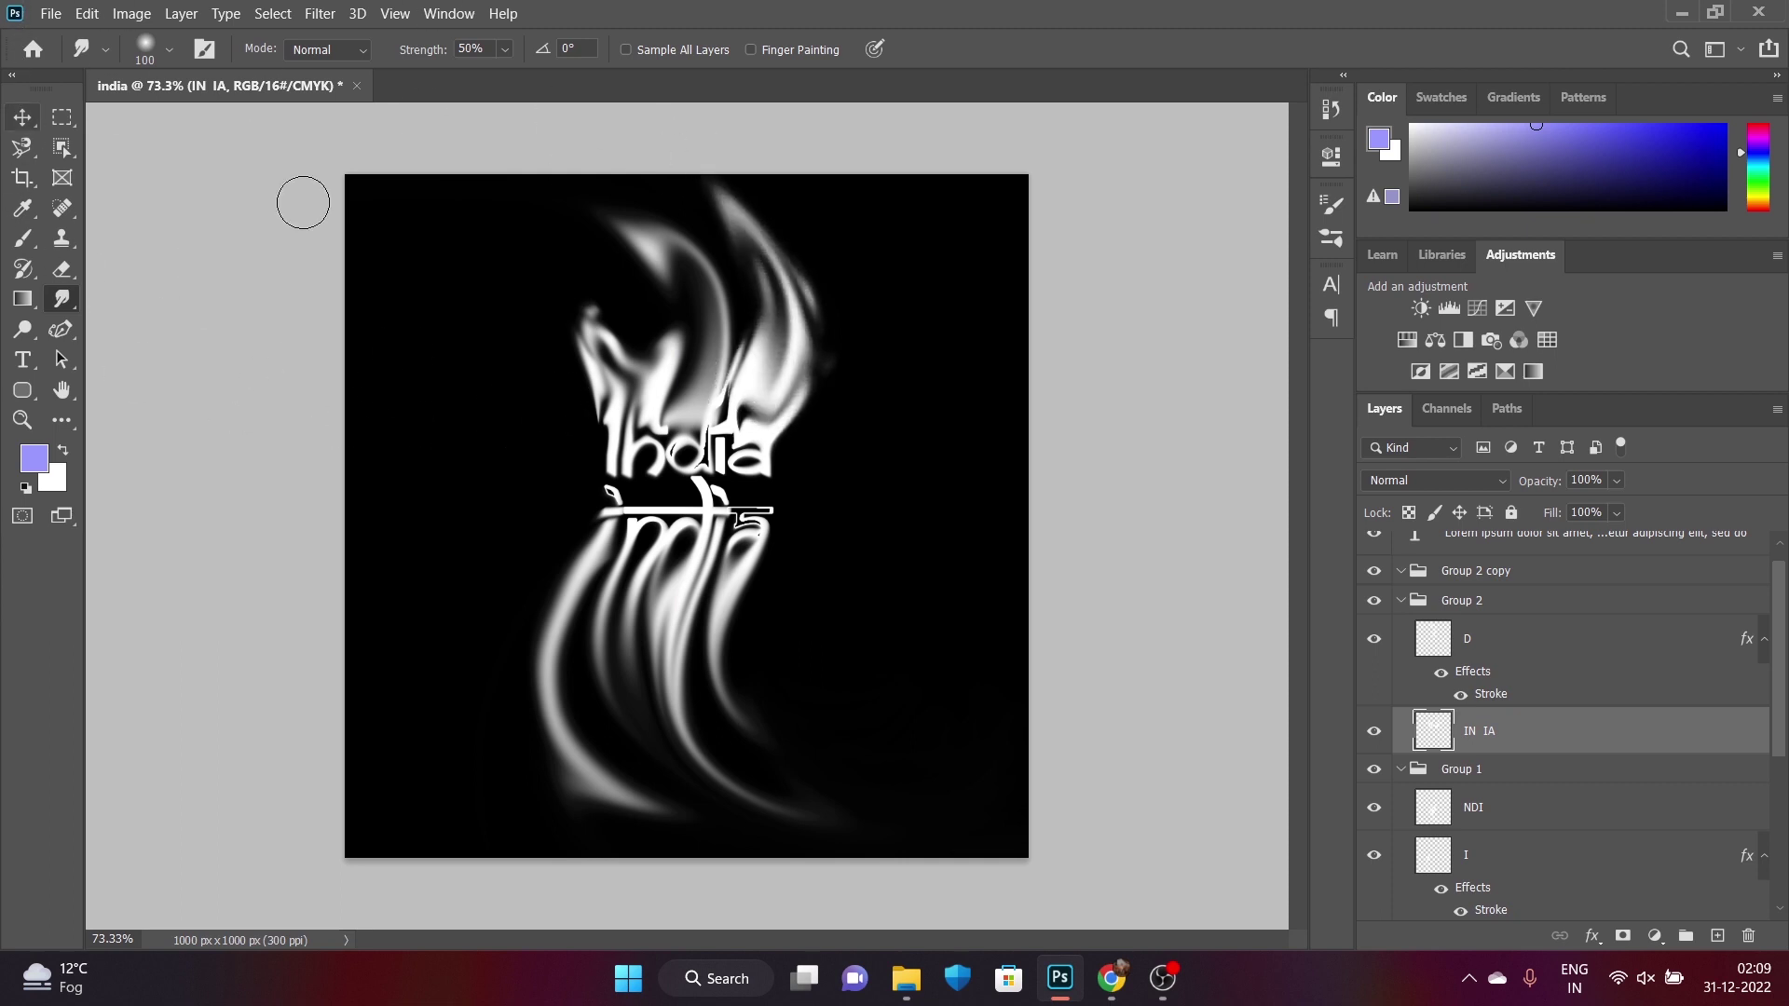
drag(797, 328, 778, 200)
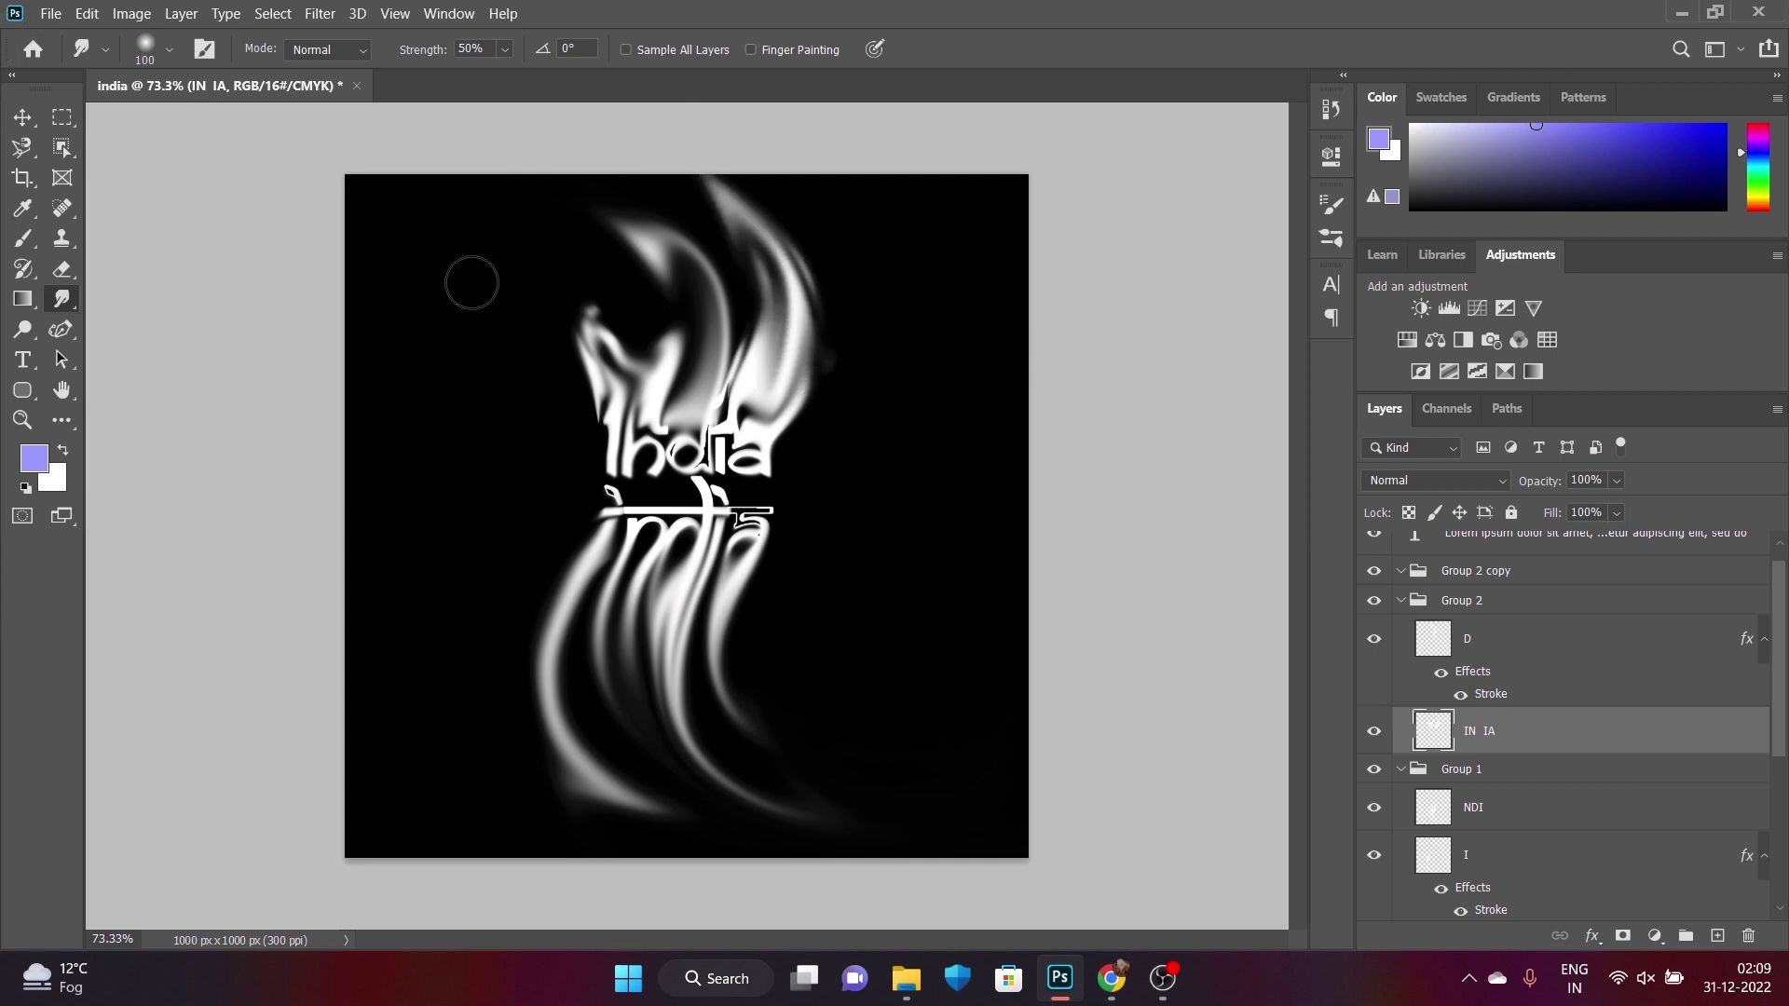
Extend the left flame wisp up to the canvas top and blend the letter tops in
drag(652, 400, 601, 299)
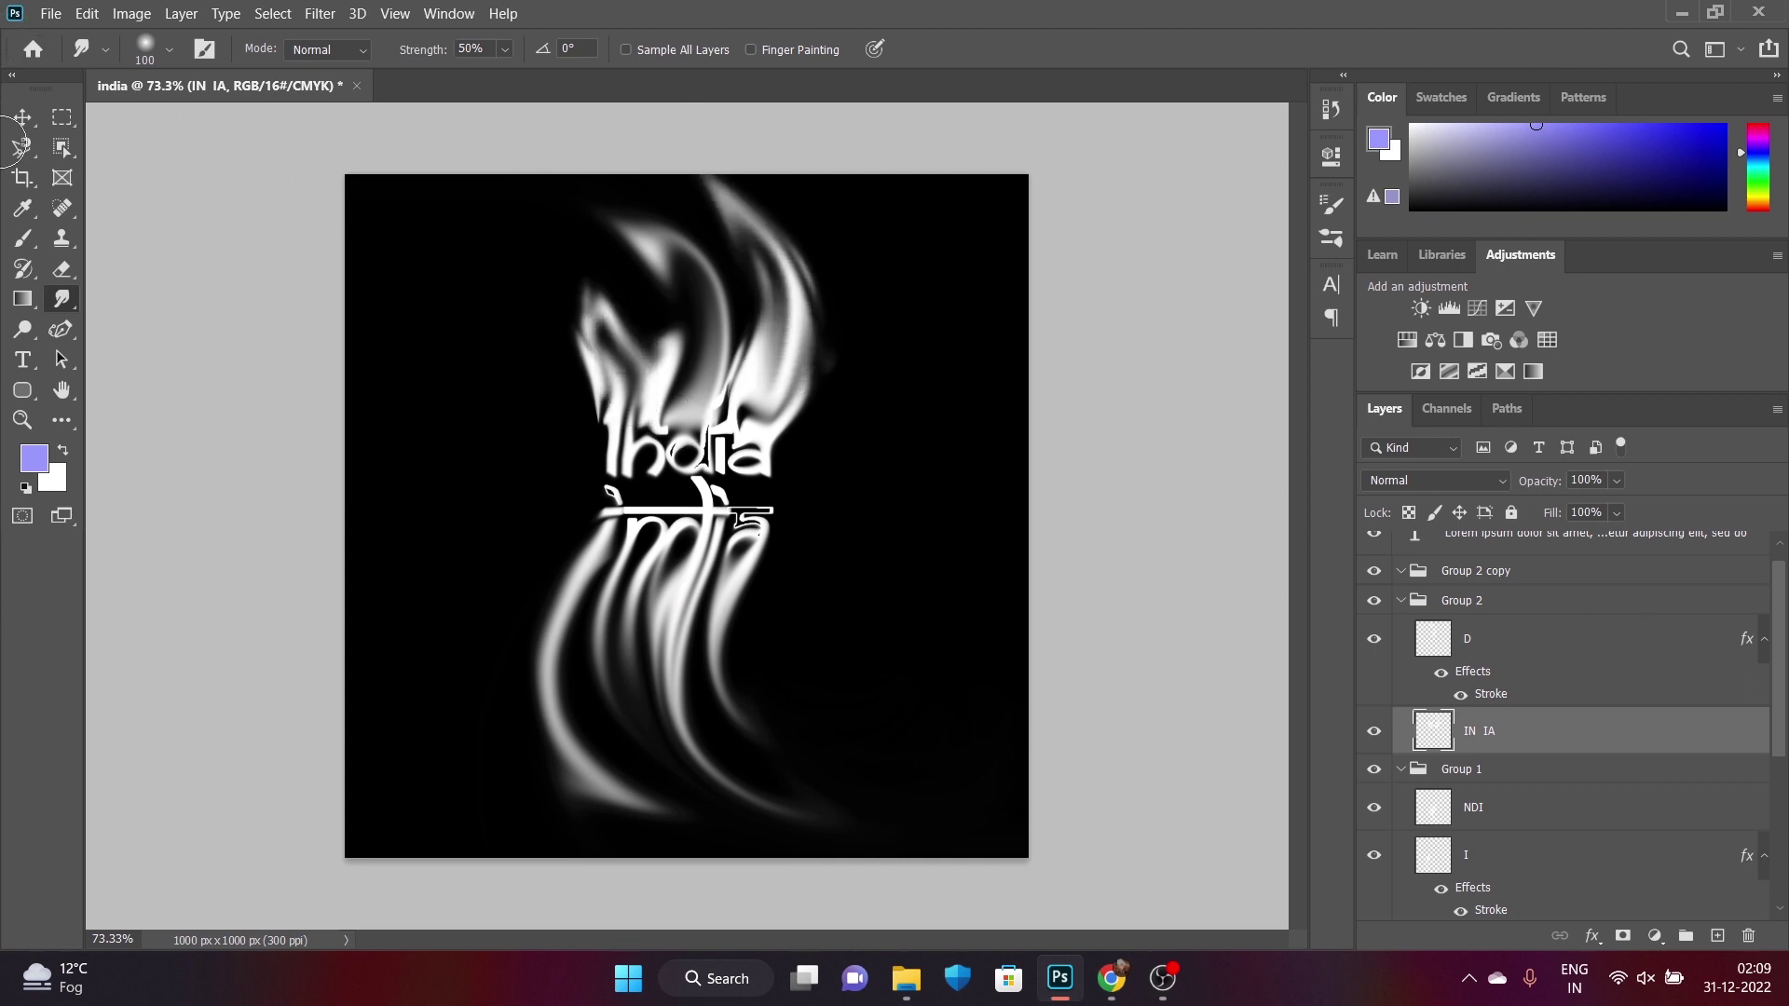
drag(626, 435, 591, 275)
drag(629, 406, 591, 261)
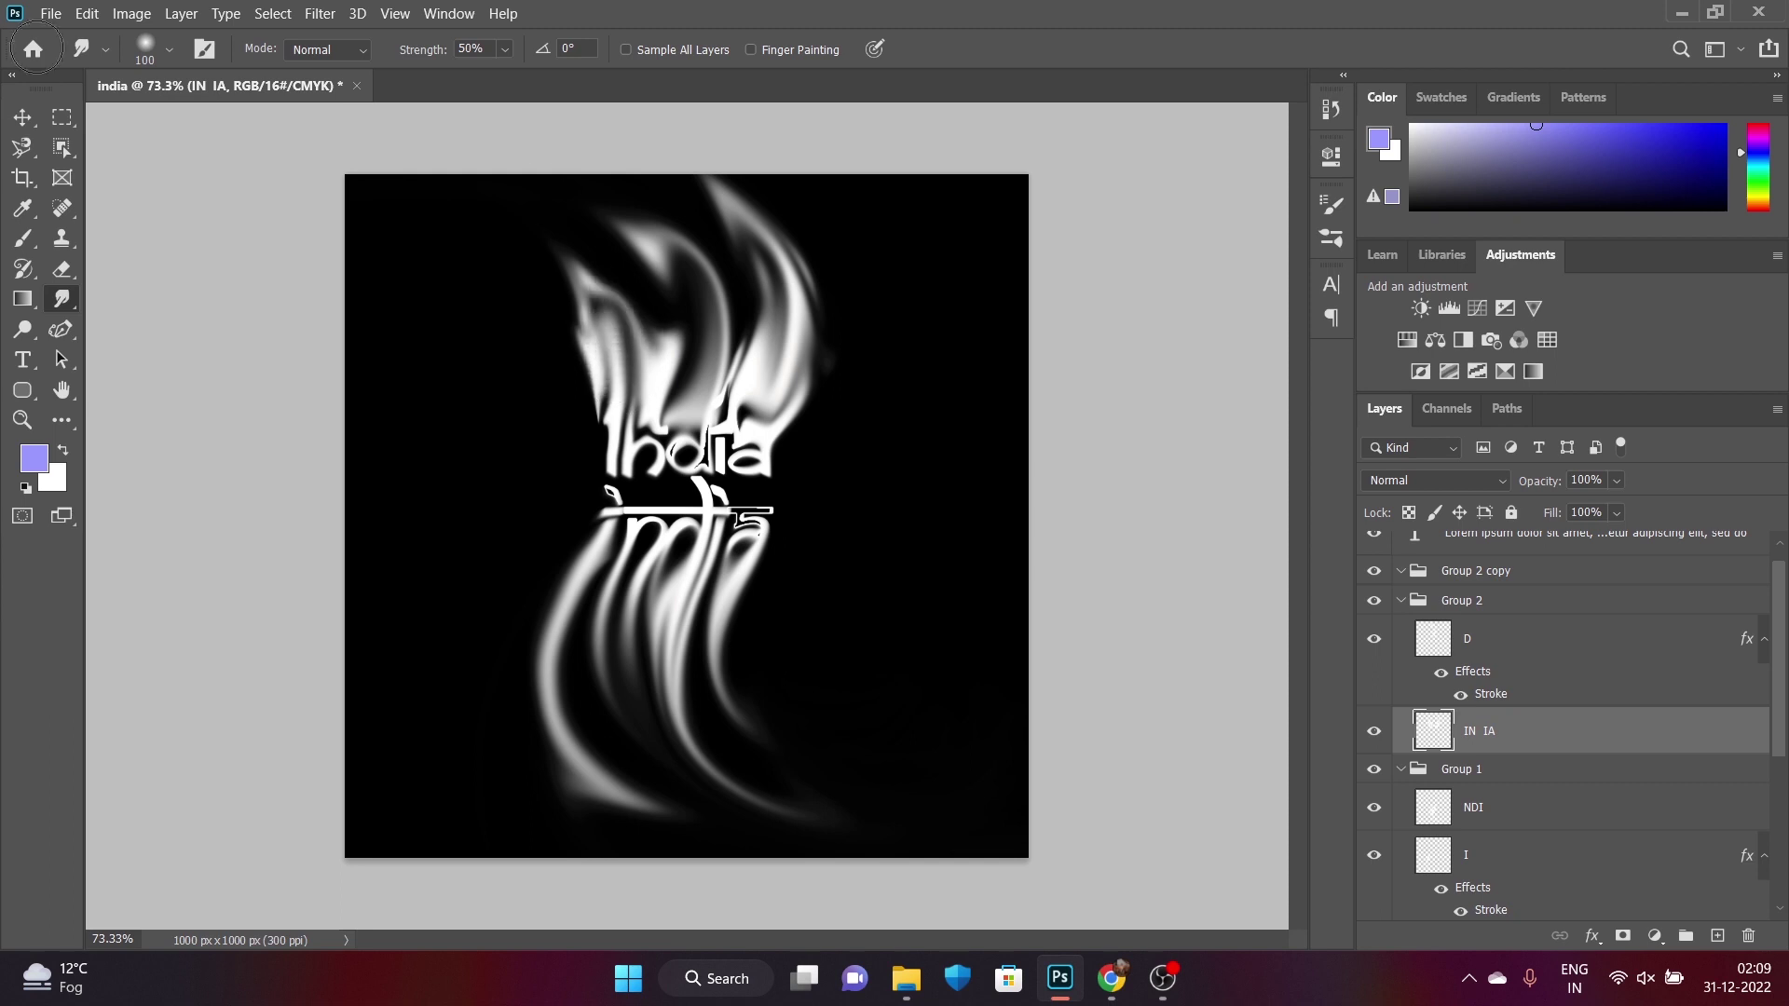
drag(613, 344, 563, 224)
drag(606, 382, 559, 214)
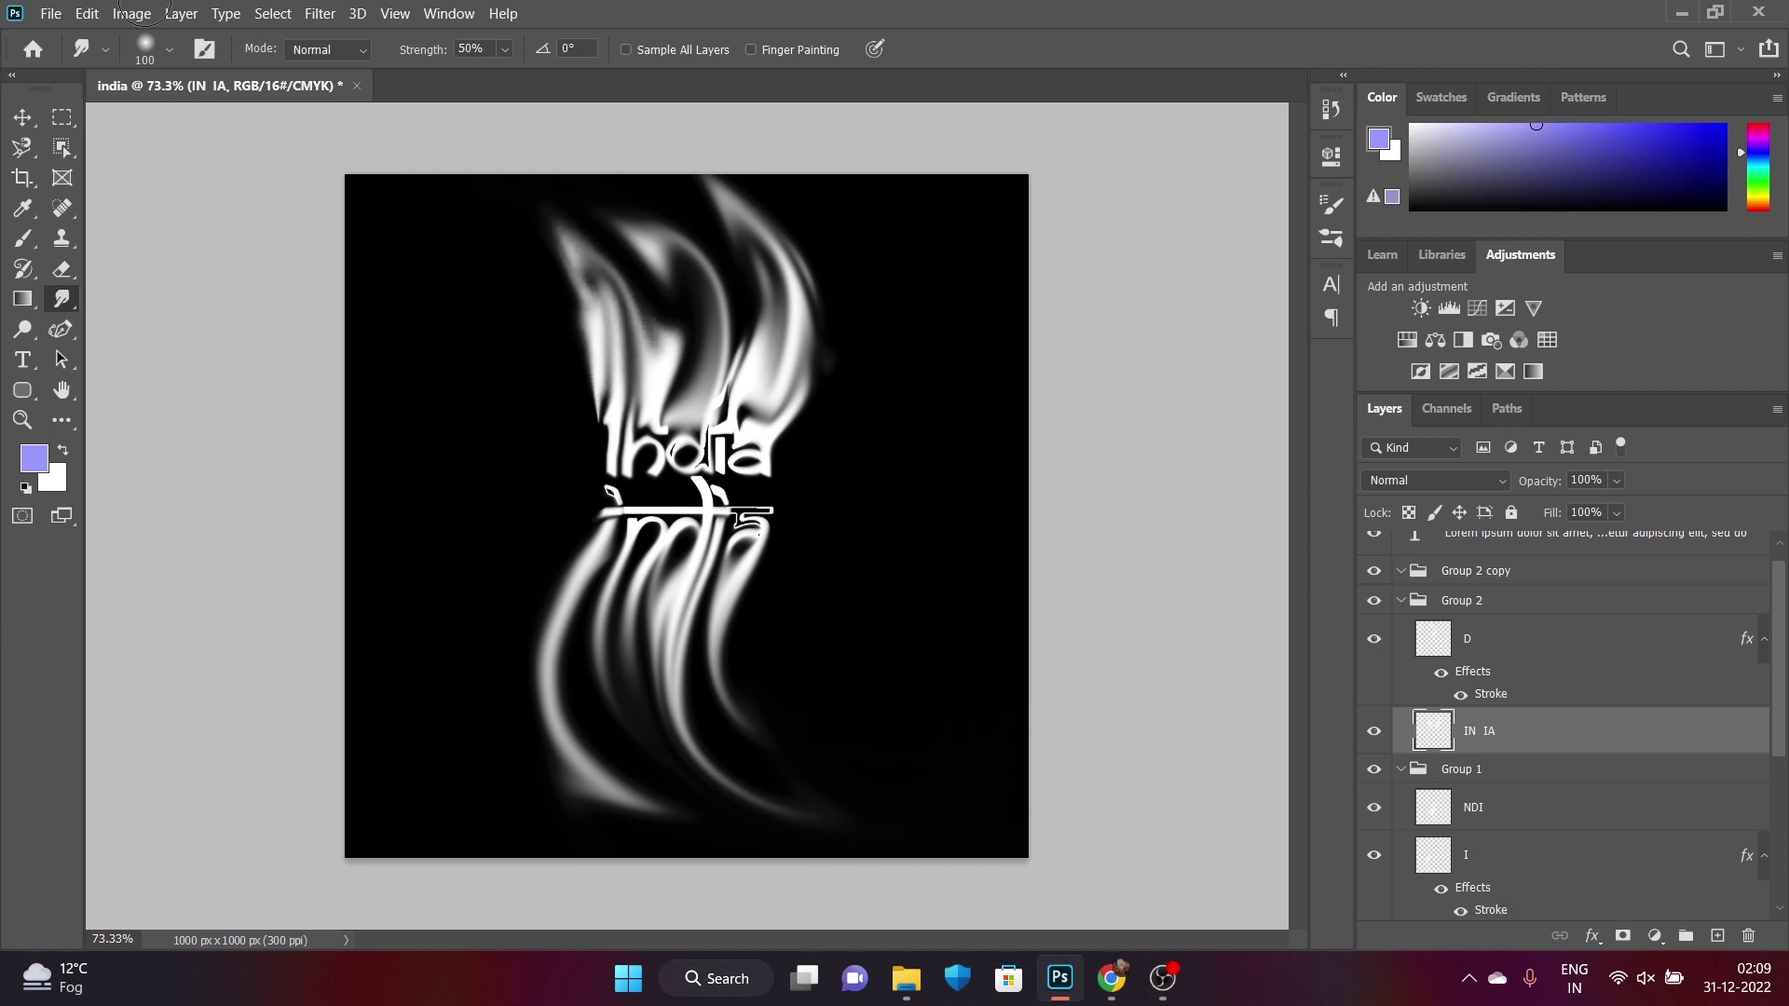
drag(585, 359, 526, 186)
drag(582, 344, 499, 182)
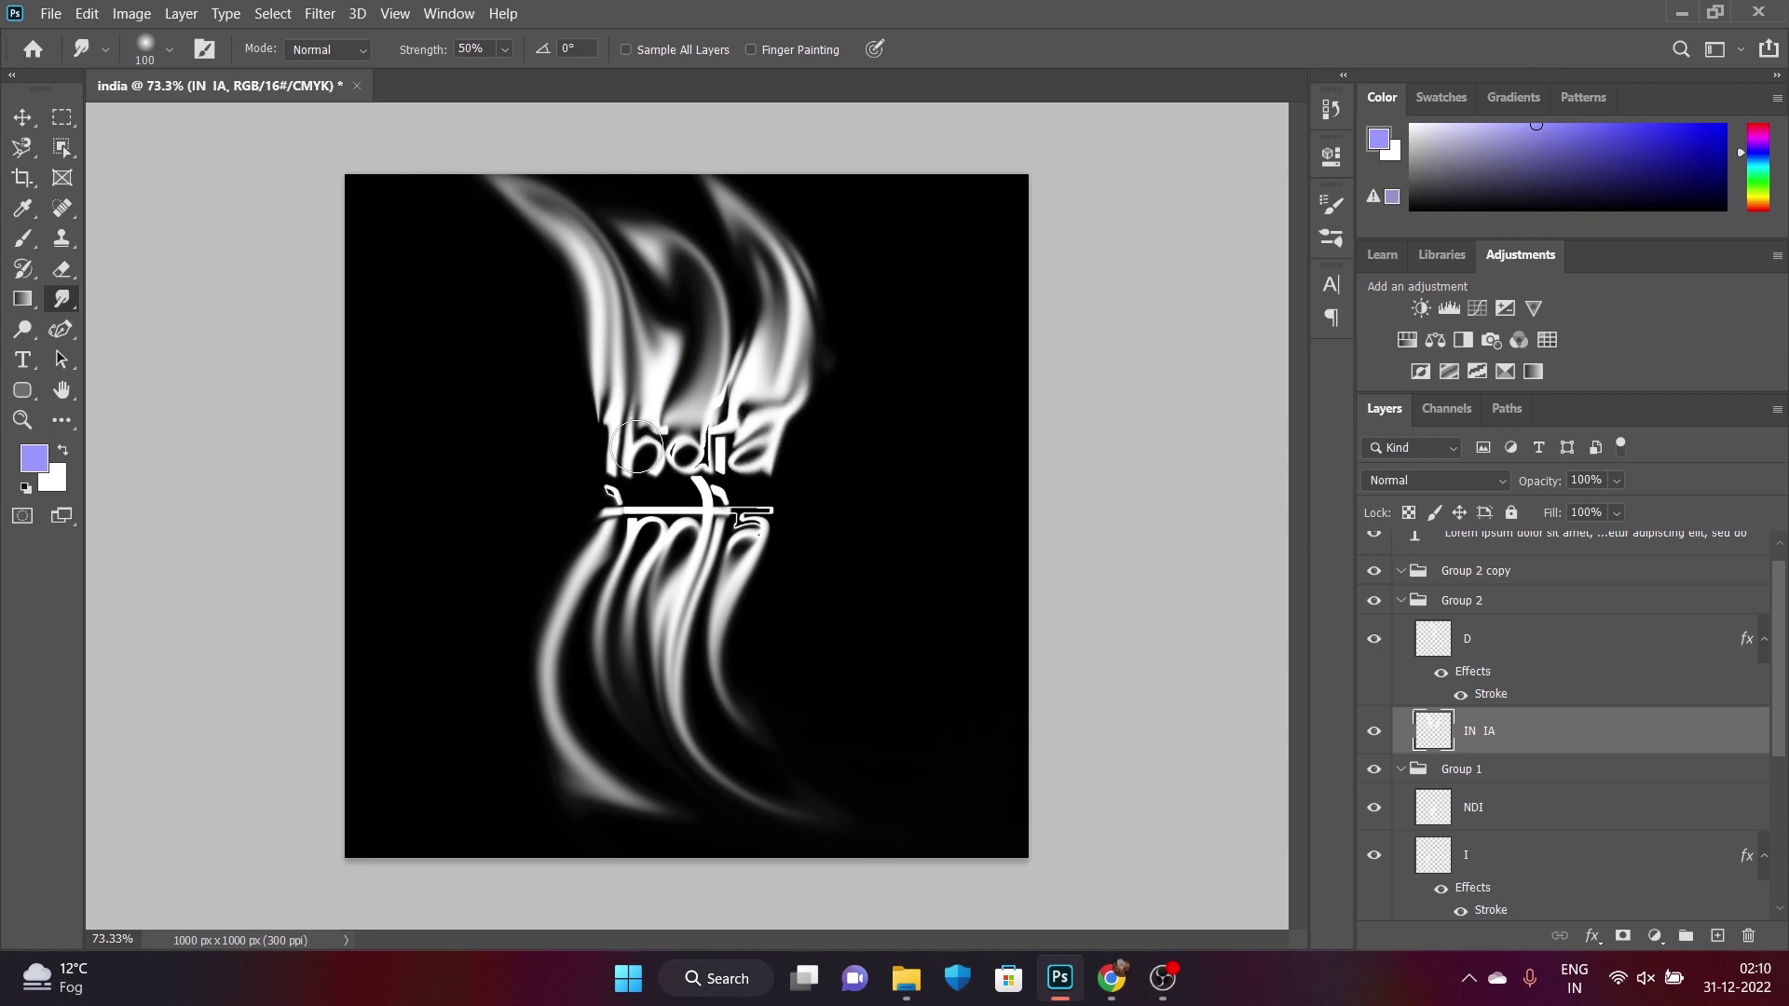
drag(643, 456, 571, 371)
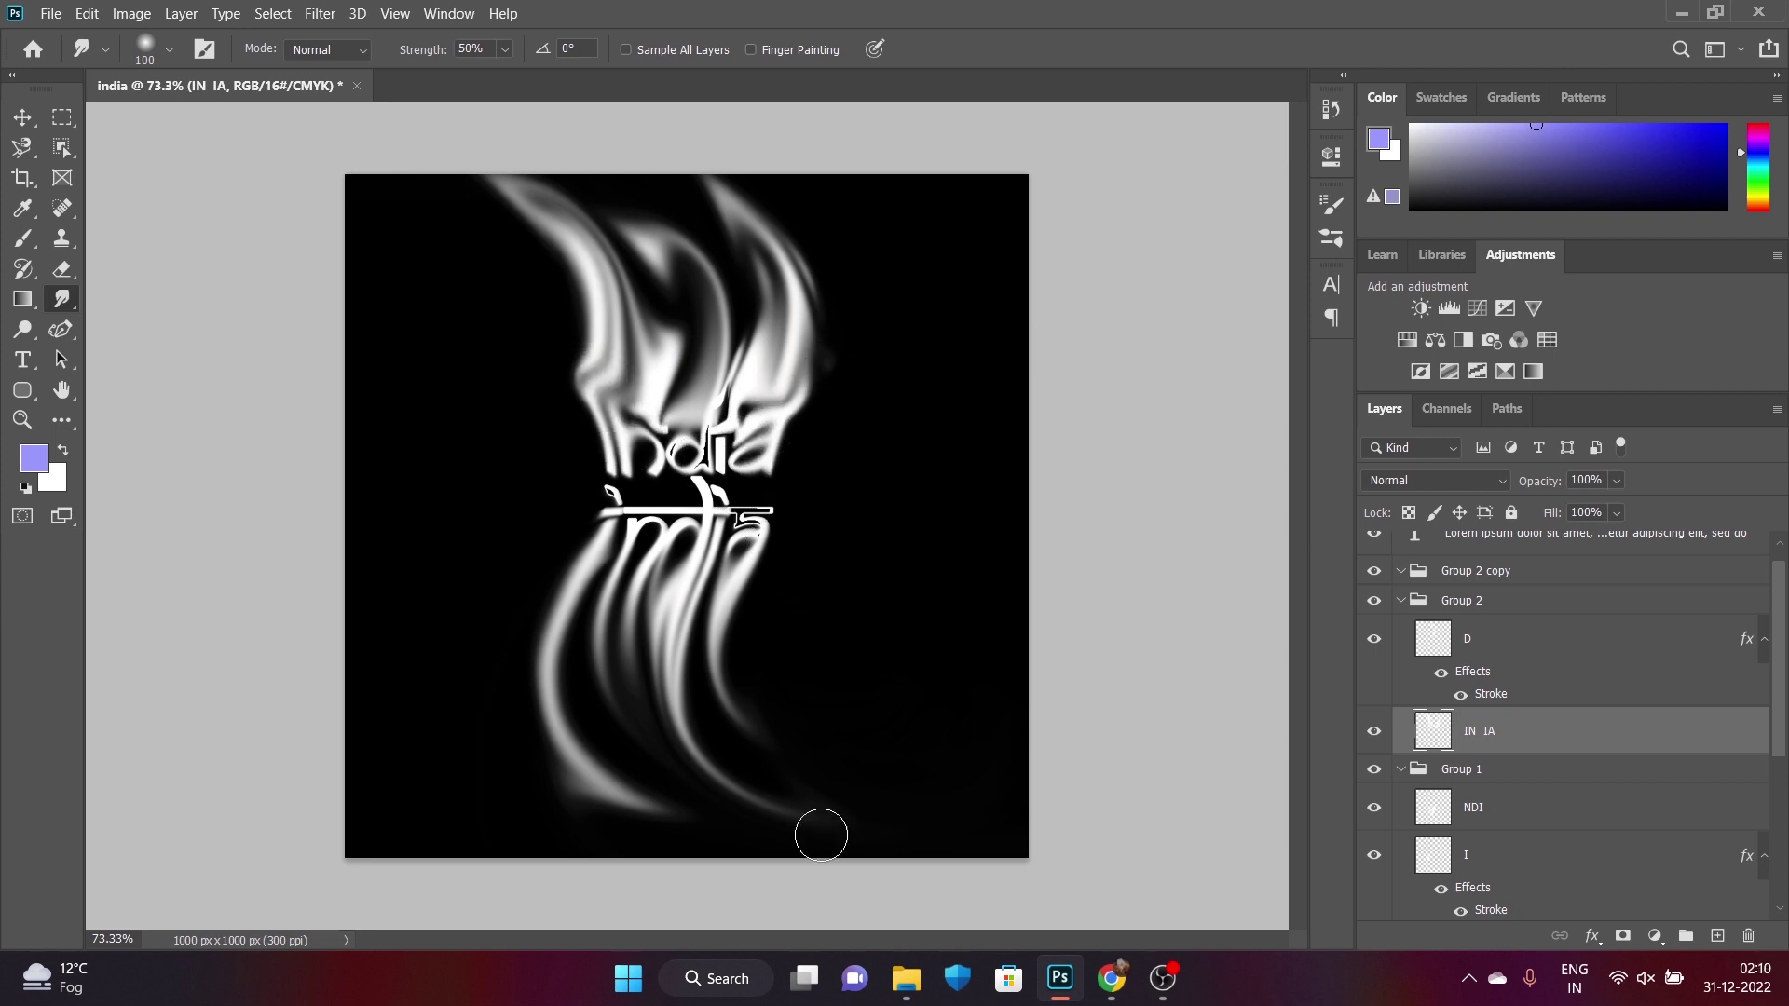
Smudge the A letter layer downward and zoom out and back in to check
scroll(1549, 799, down, 3)
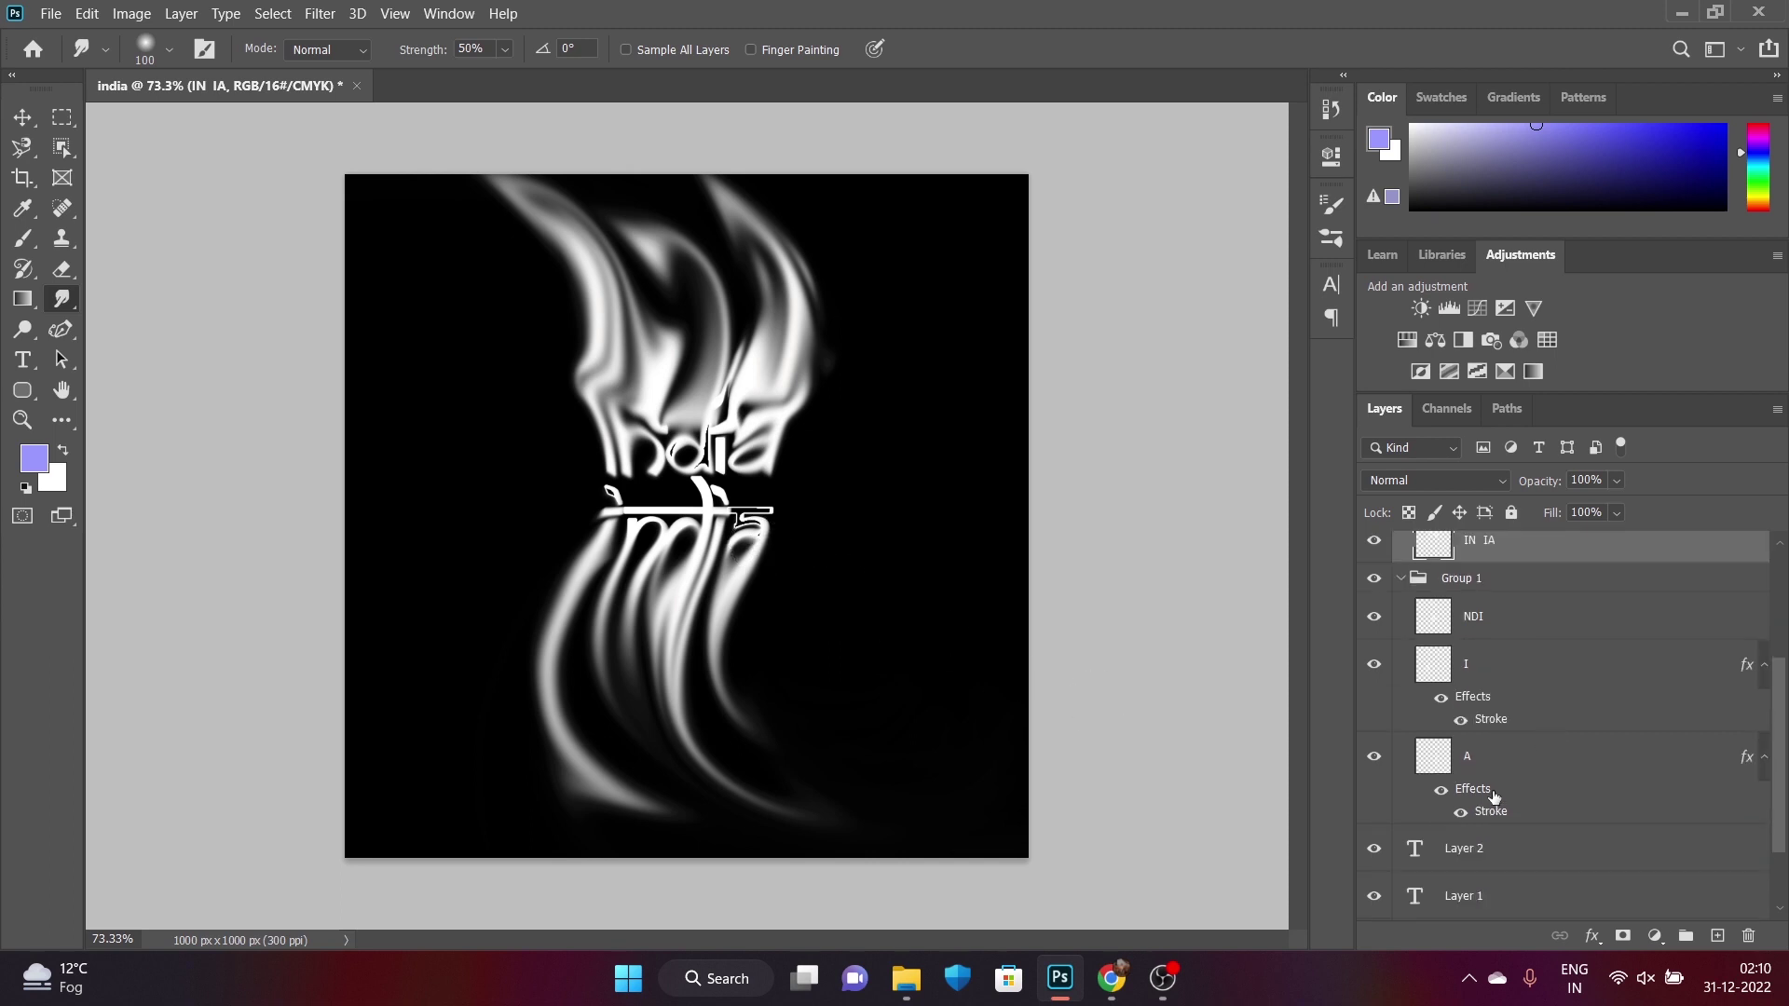
click(1471, 756)
drag(769, 533, 706, 643)
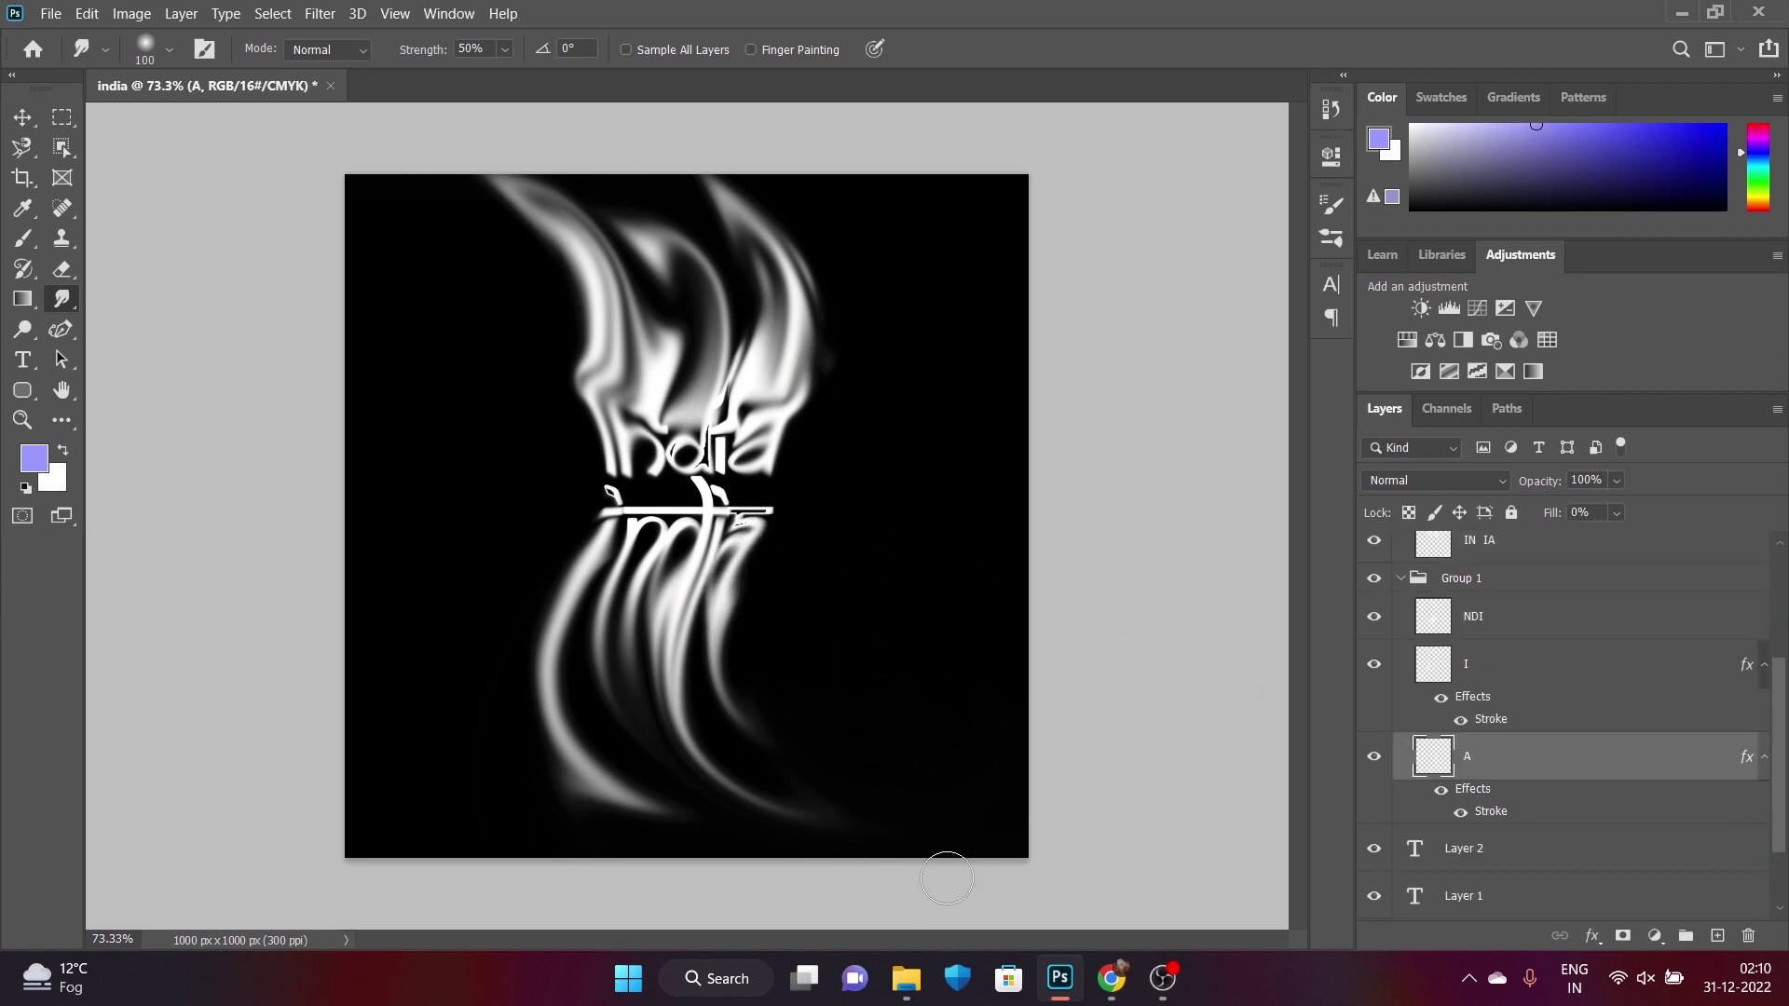
key(ctrl+minus)
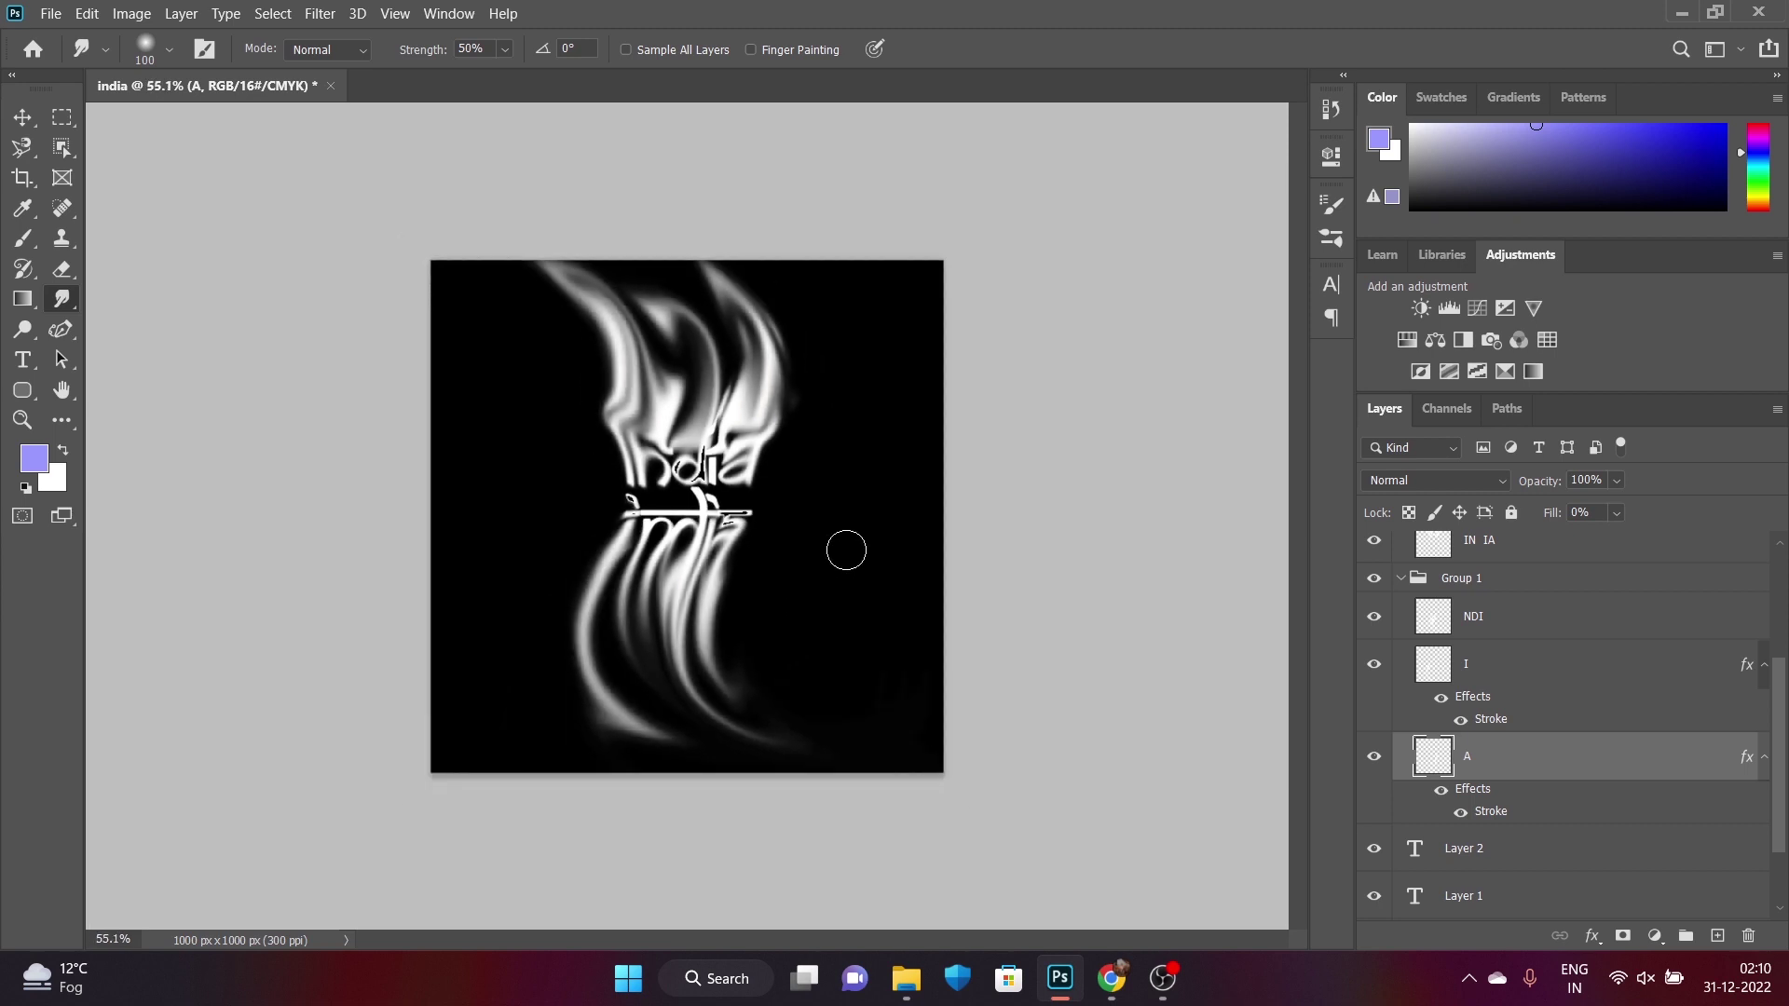
key(ctrl+plus)
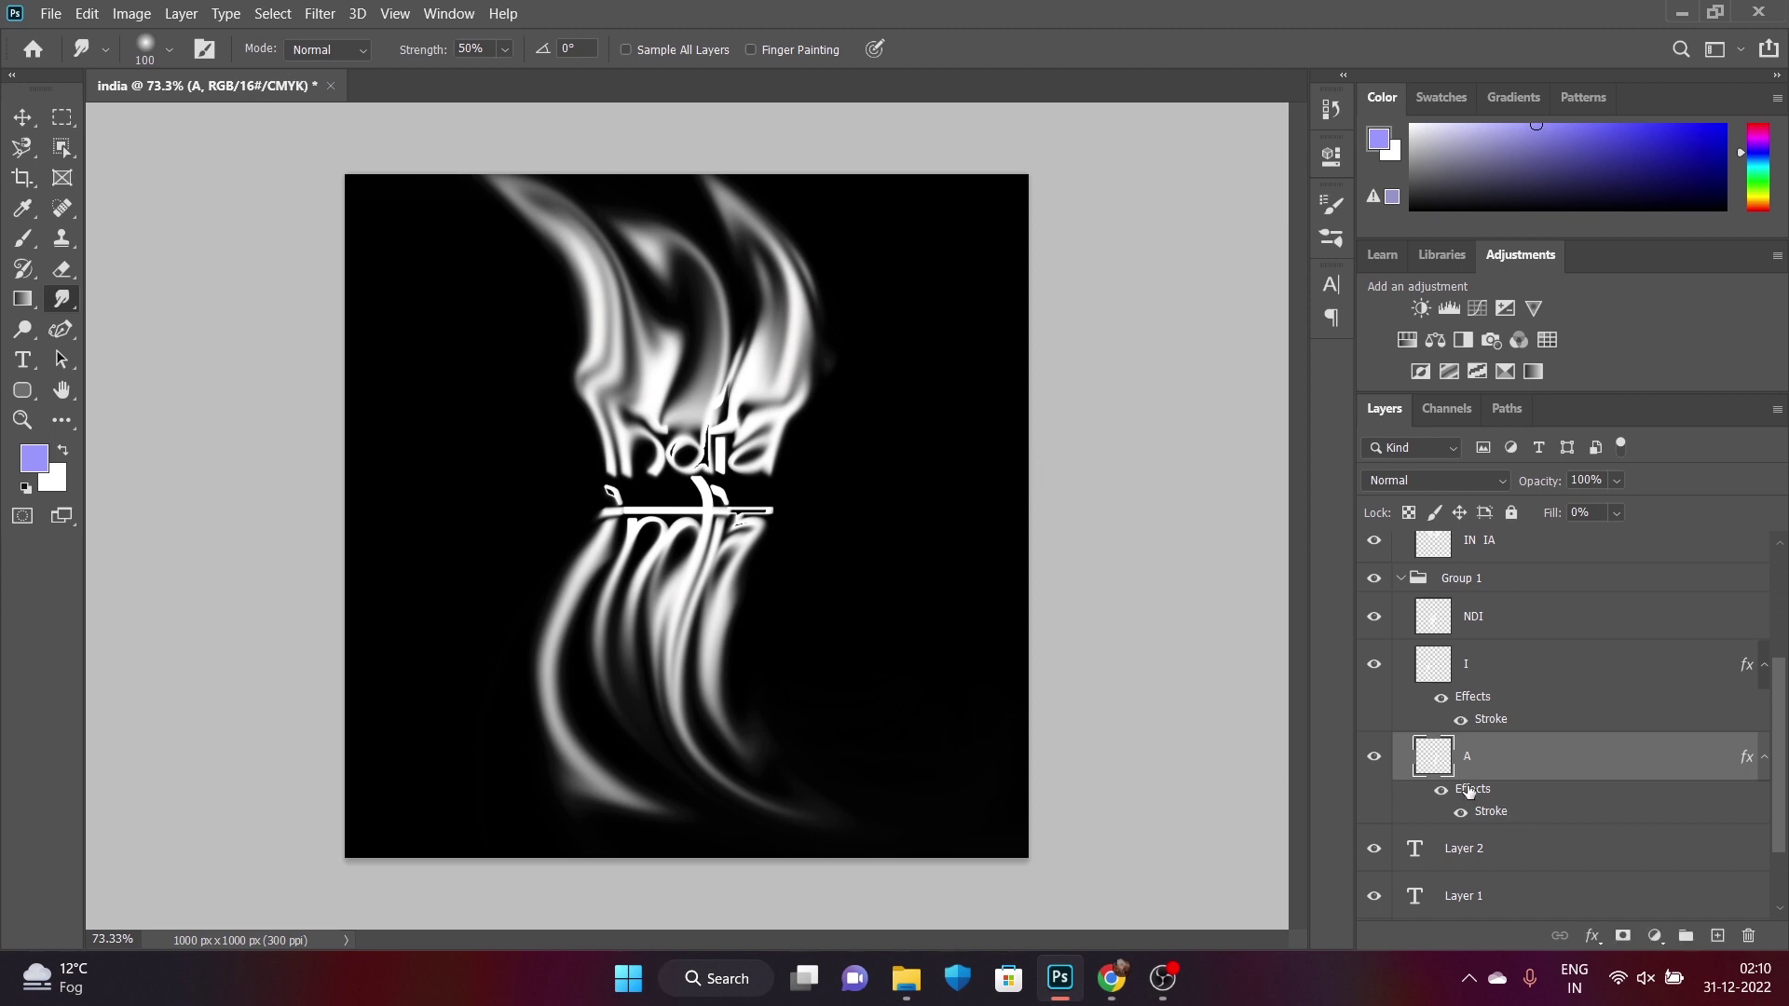
Toggle the A layer's Stroke effect off and on to compare, then bring up the Filter menu
click(1442, 791)
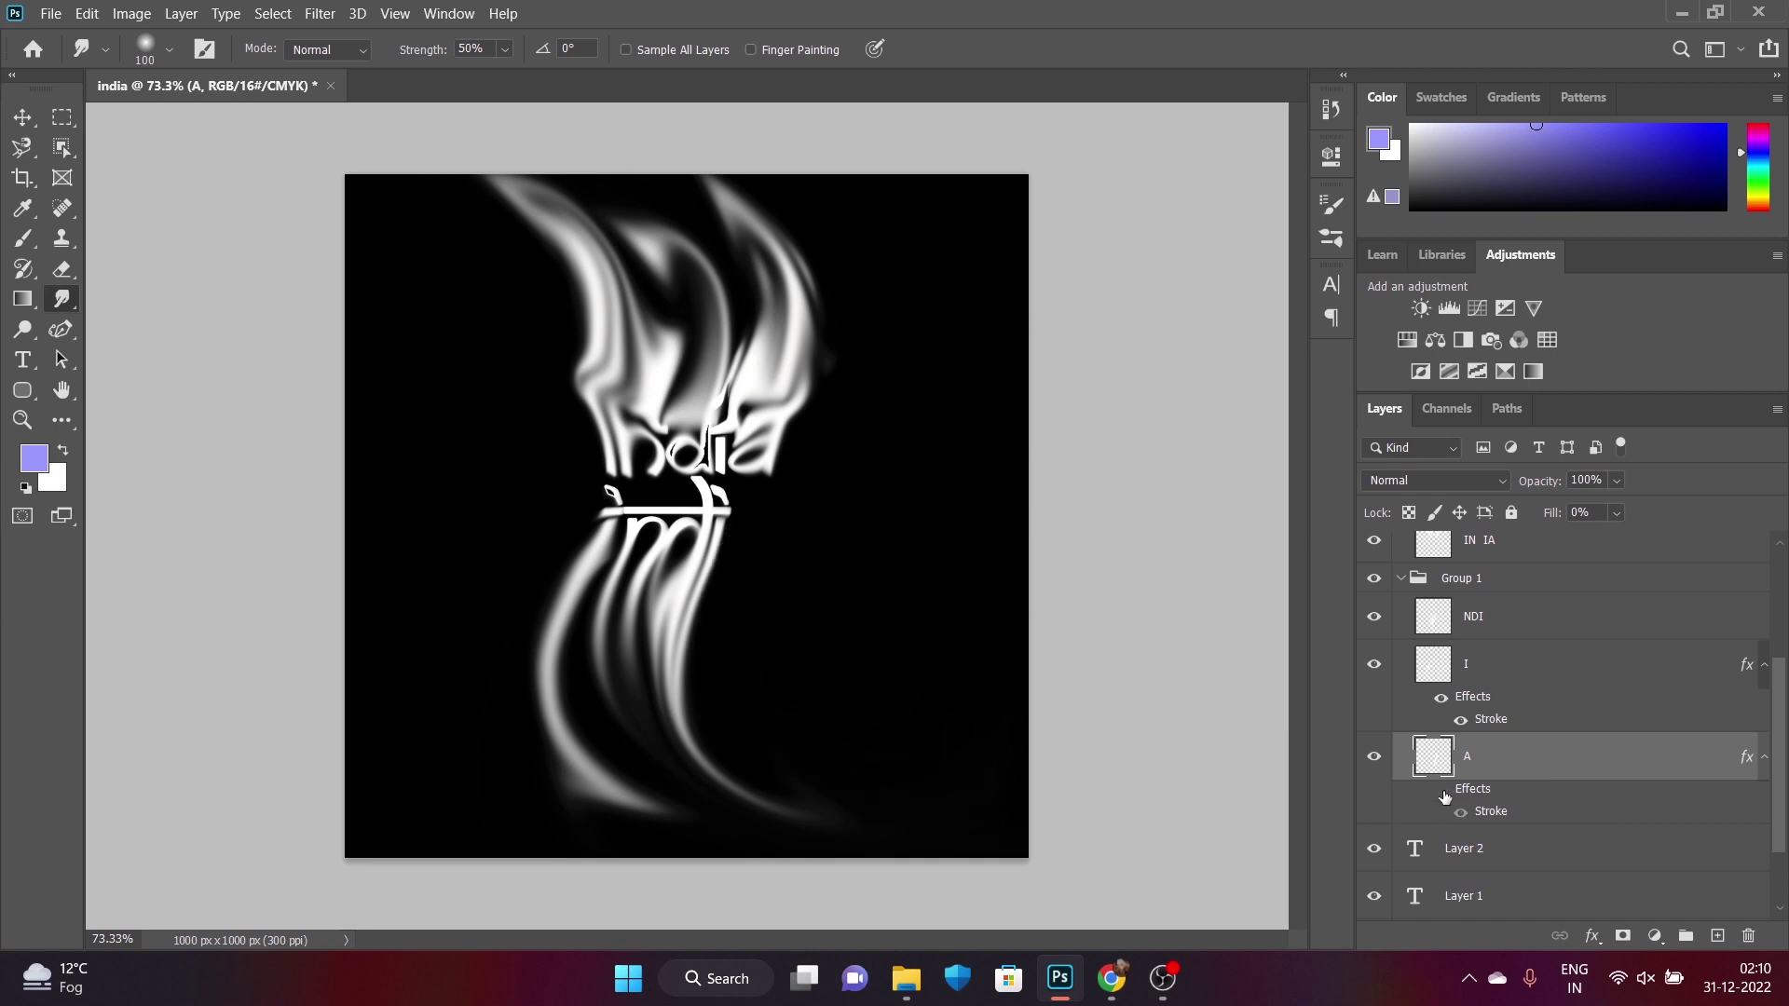
click(1444, 793)
click(1443, 793)
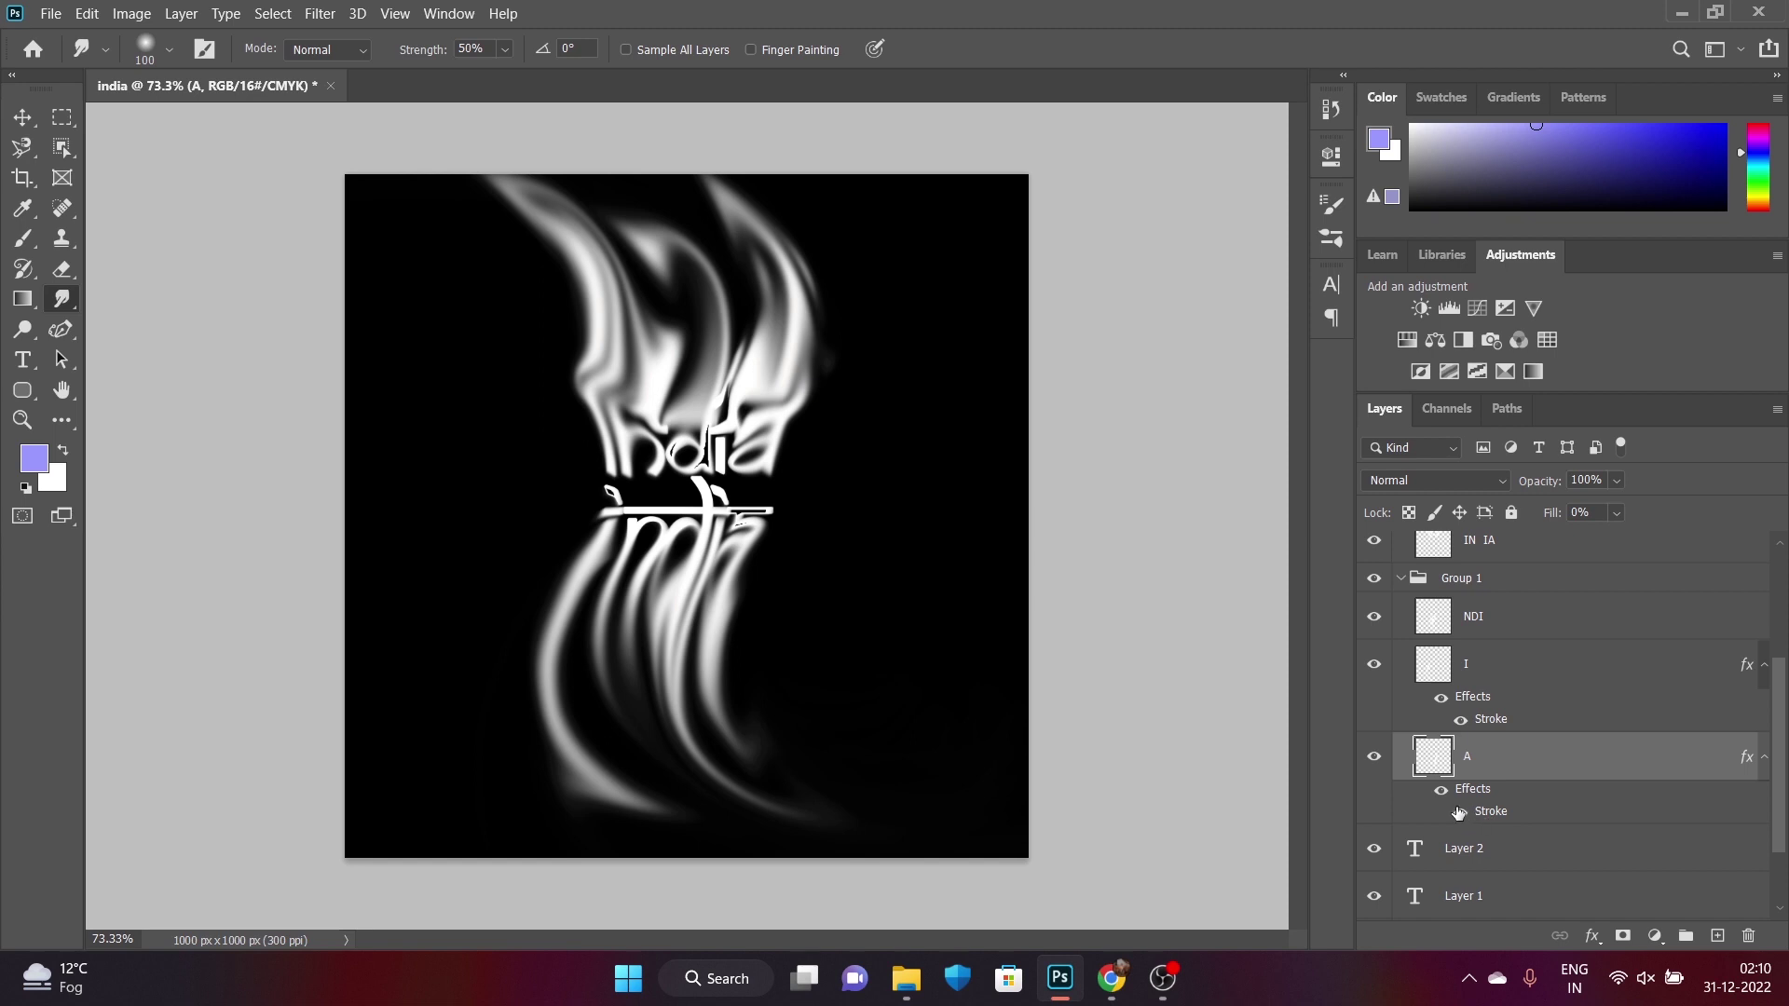
click(1459, 813)
scroll(1539, 822, down, 2)
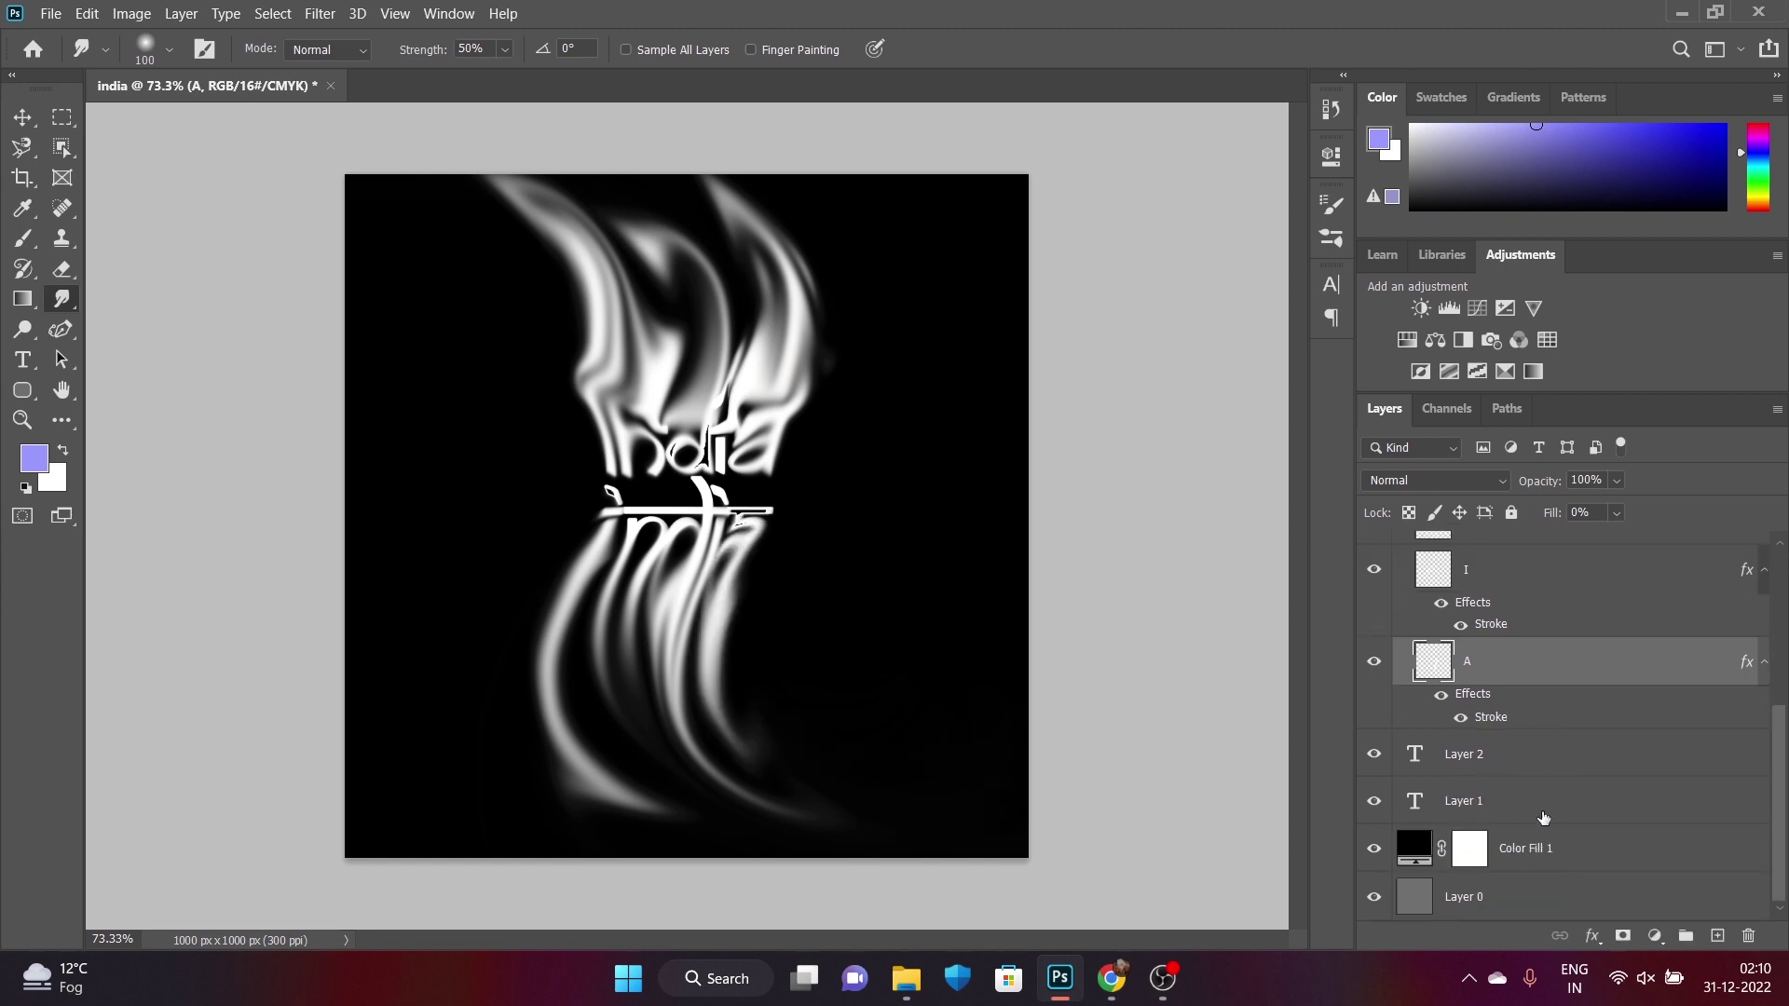
scroll(1543, 817, up, 2)
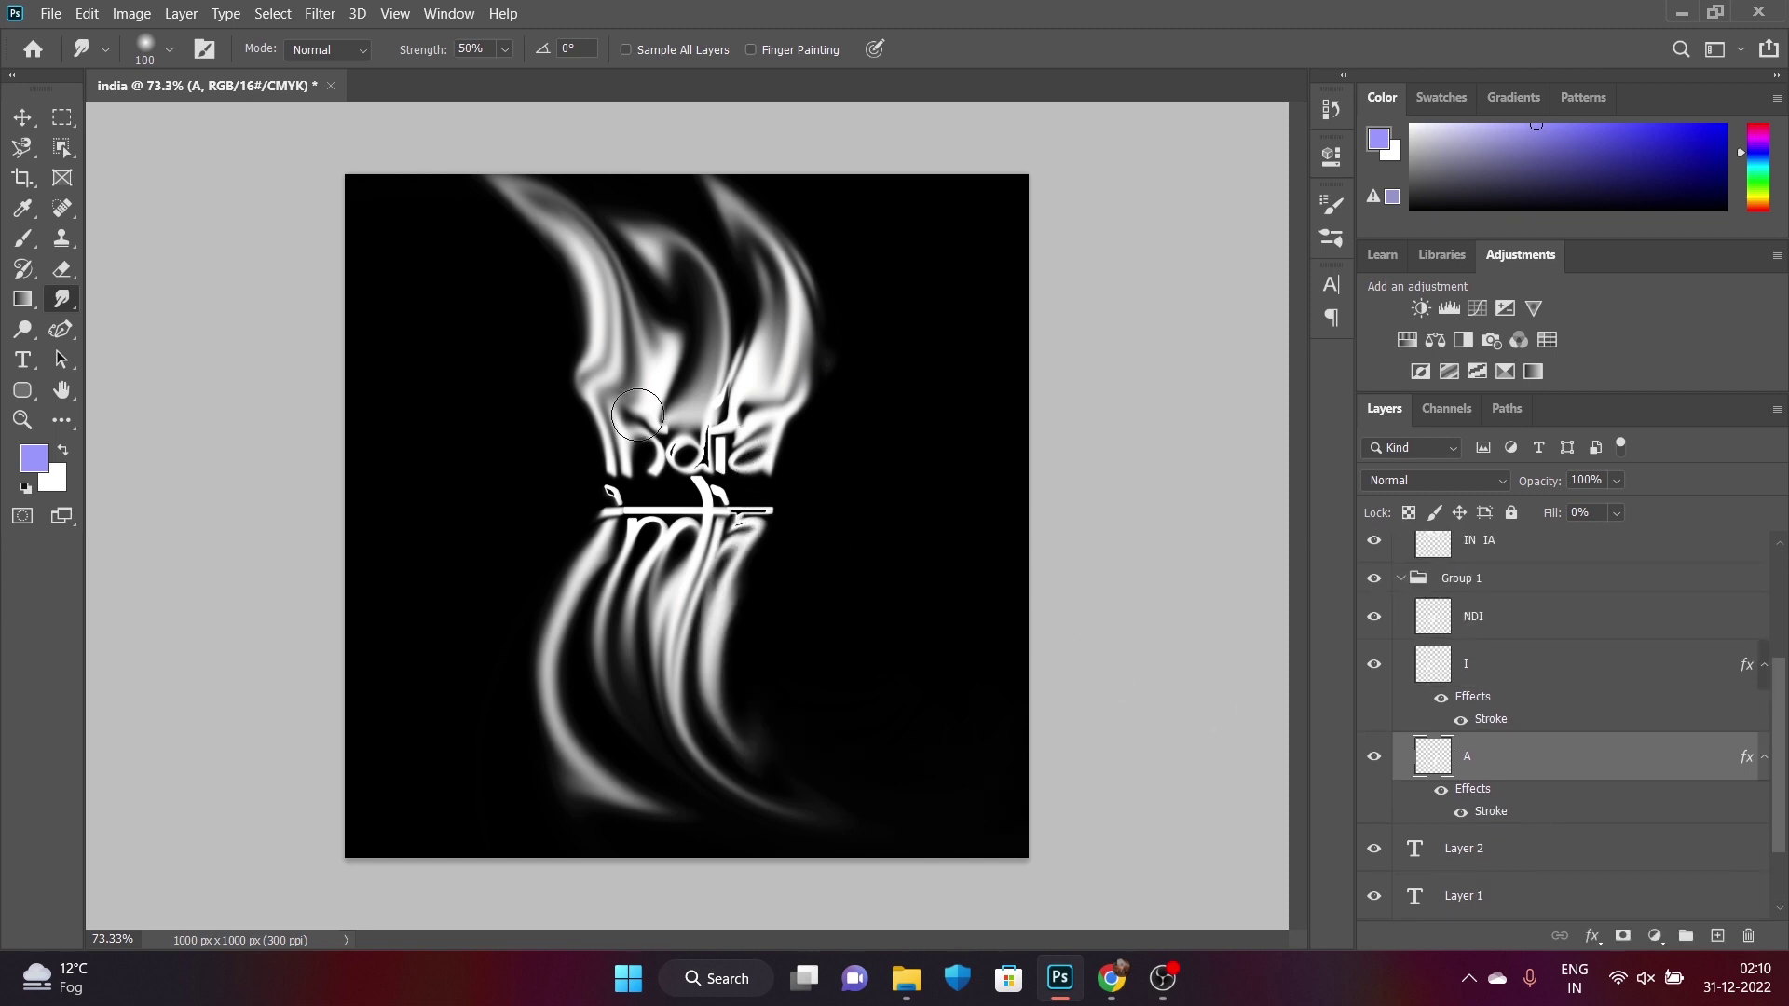
click(201, 16)
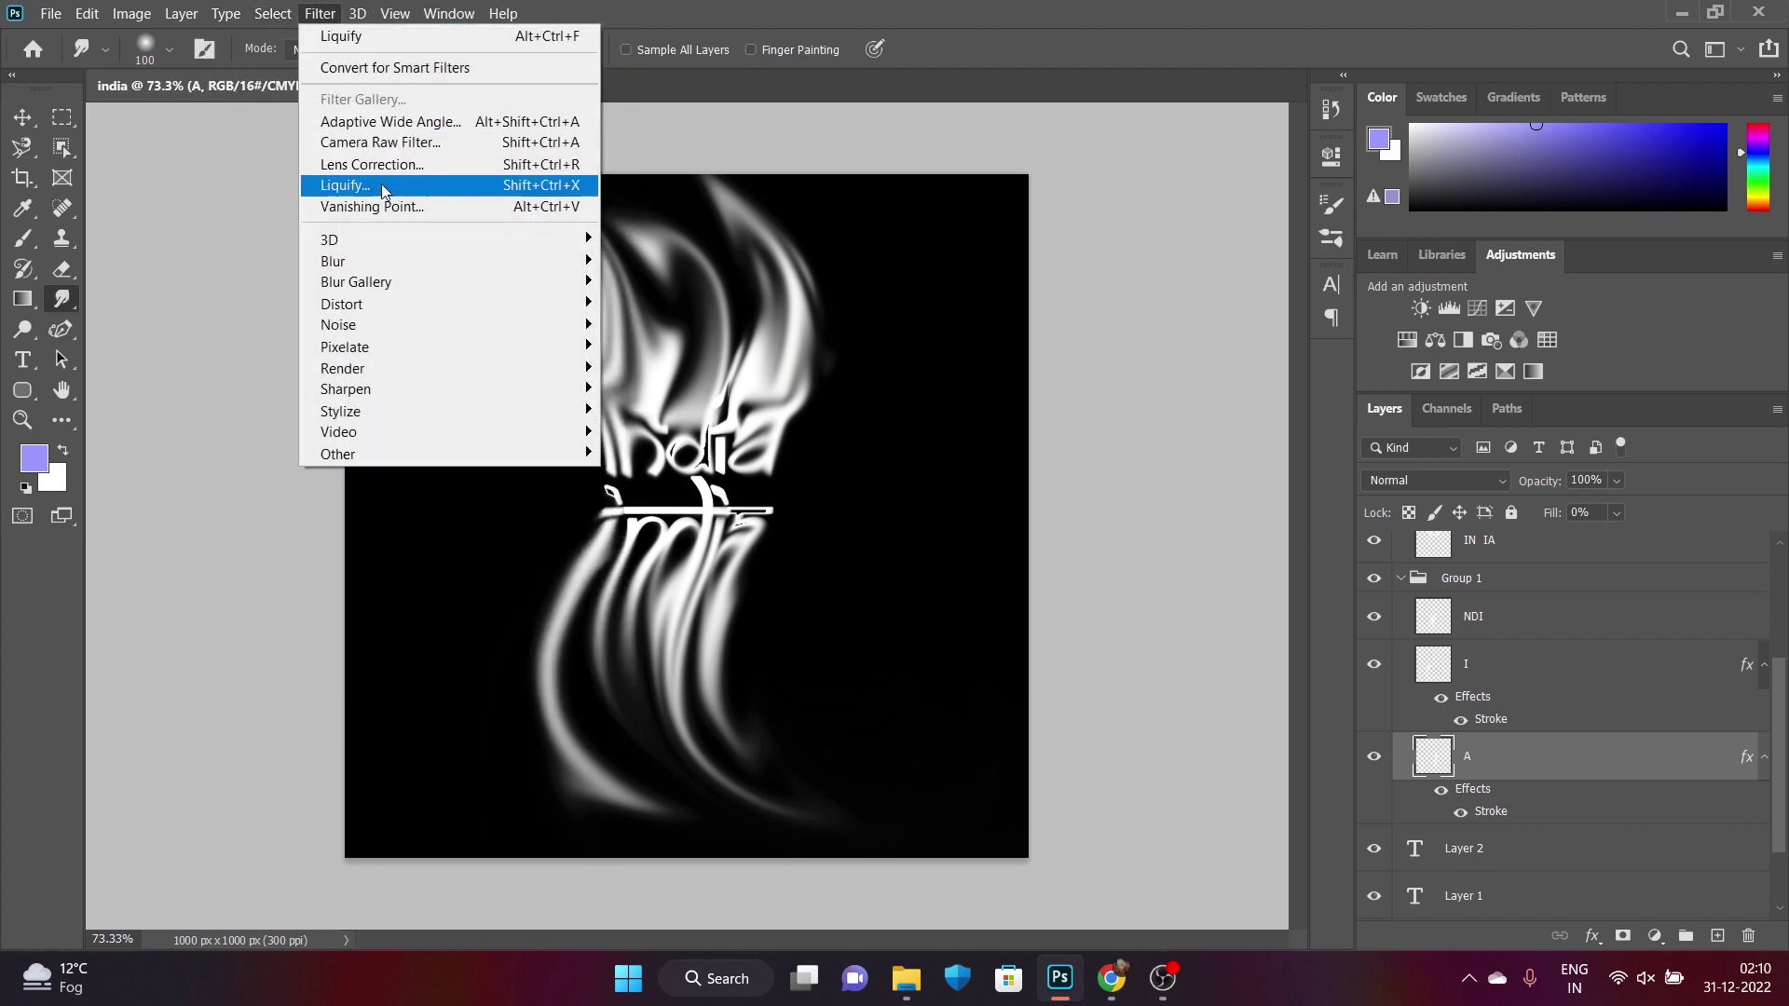
mouse_move(332, 261)
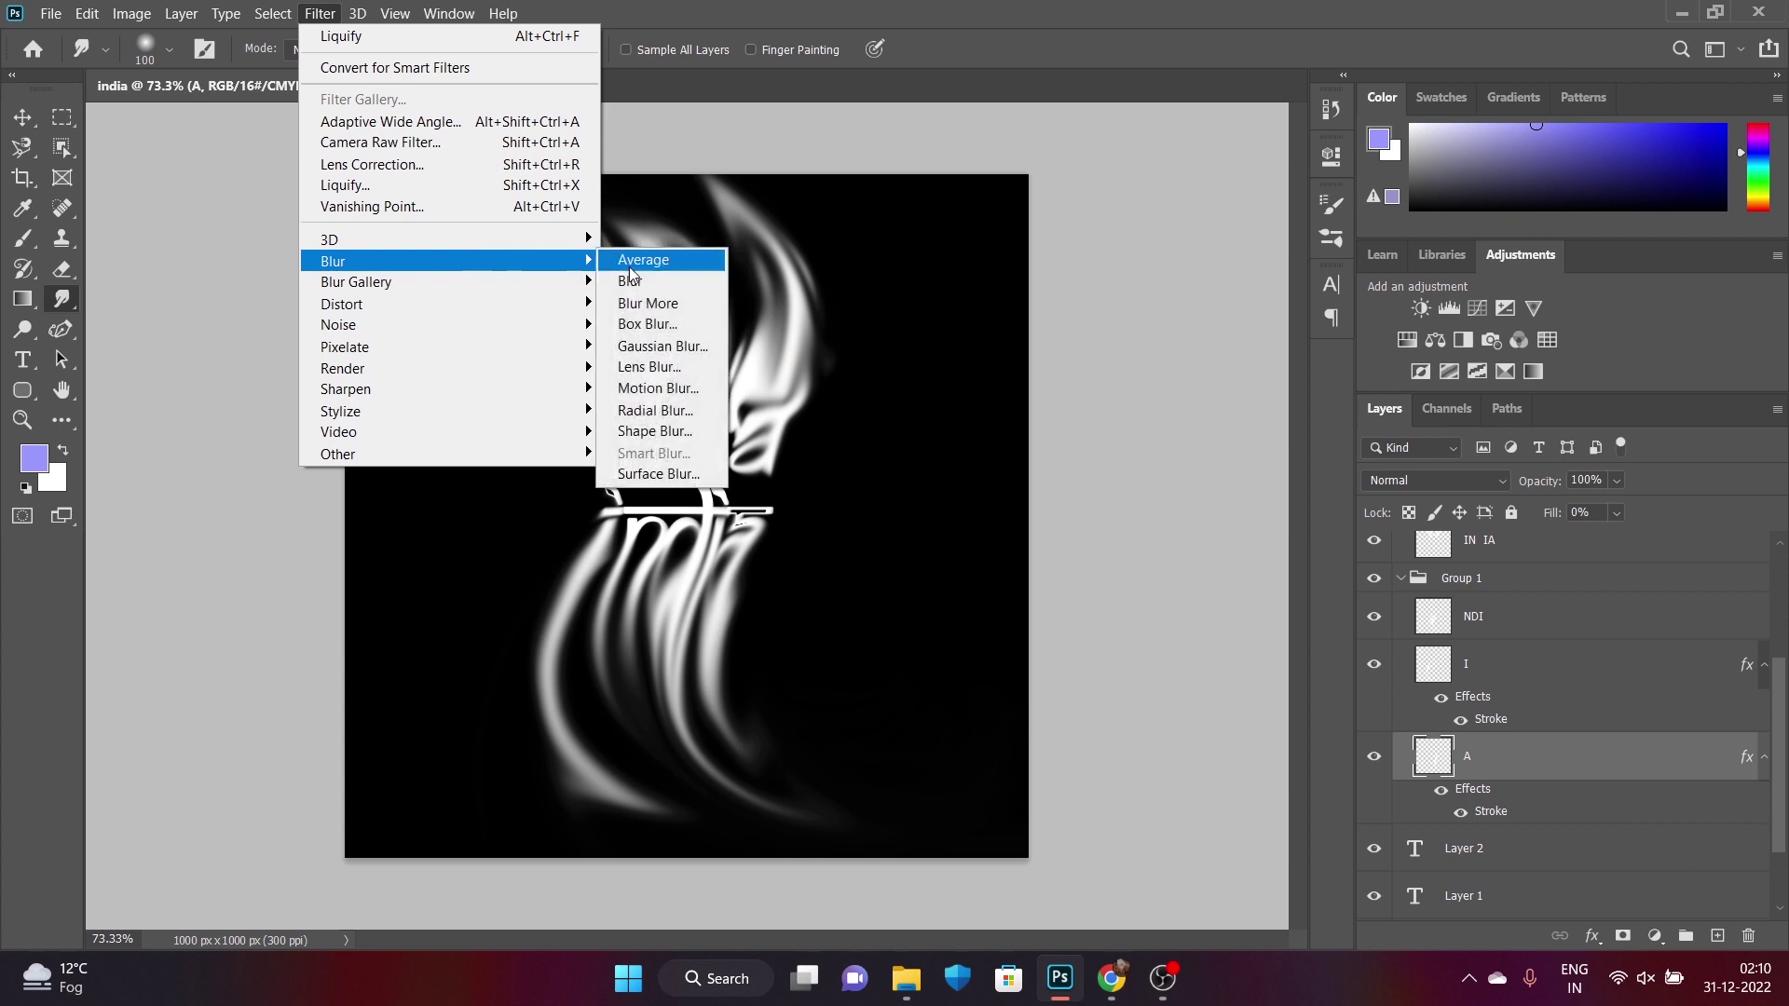
Apply a Gaussian Blur of 0.1 pixel radius to the A letter layer
click(684, 346)
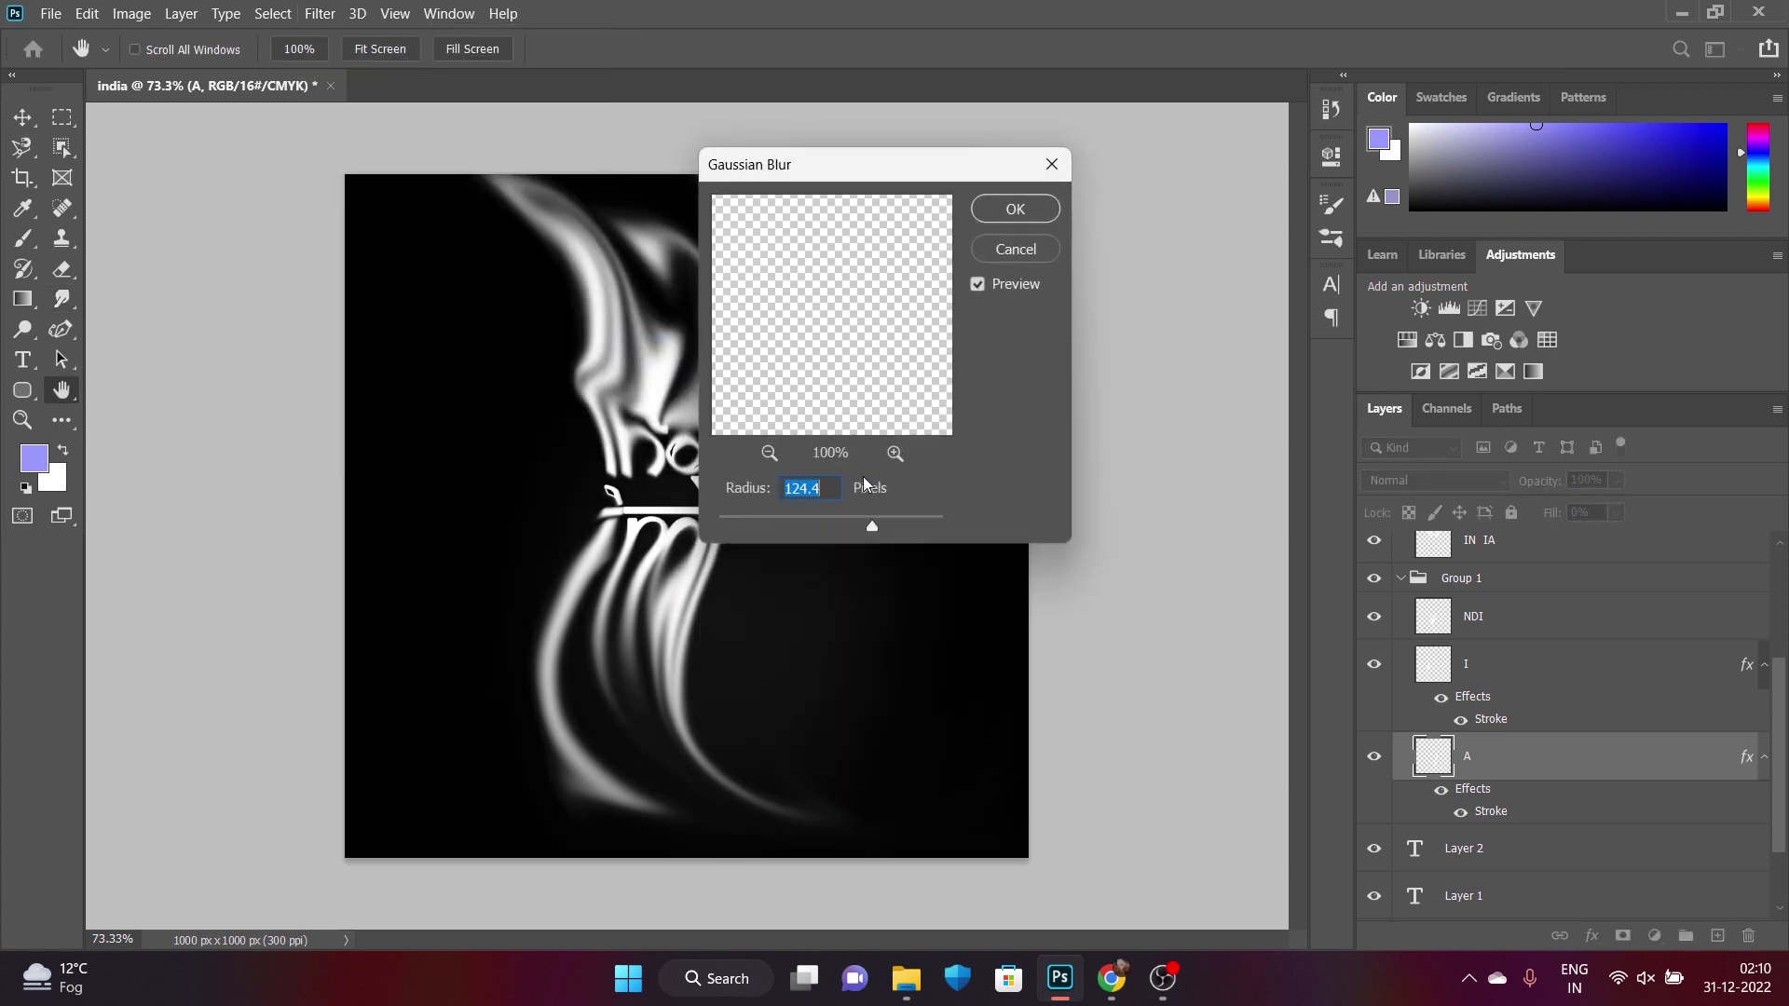
drag(870, 525, 723, 537)
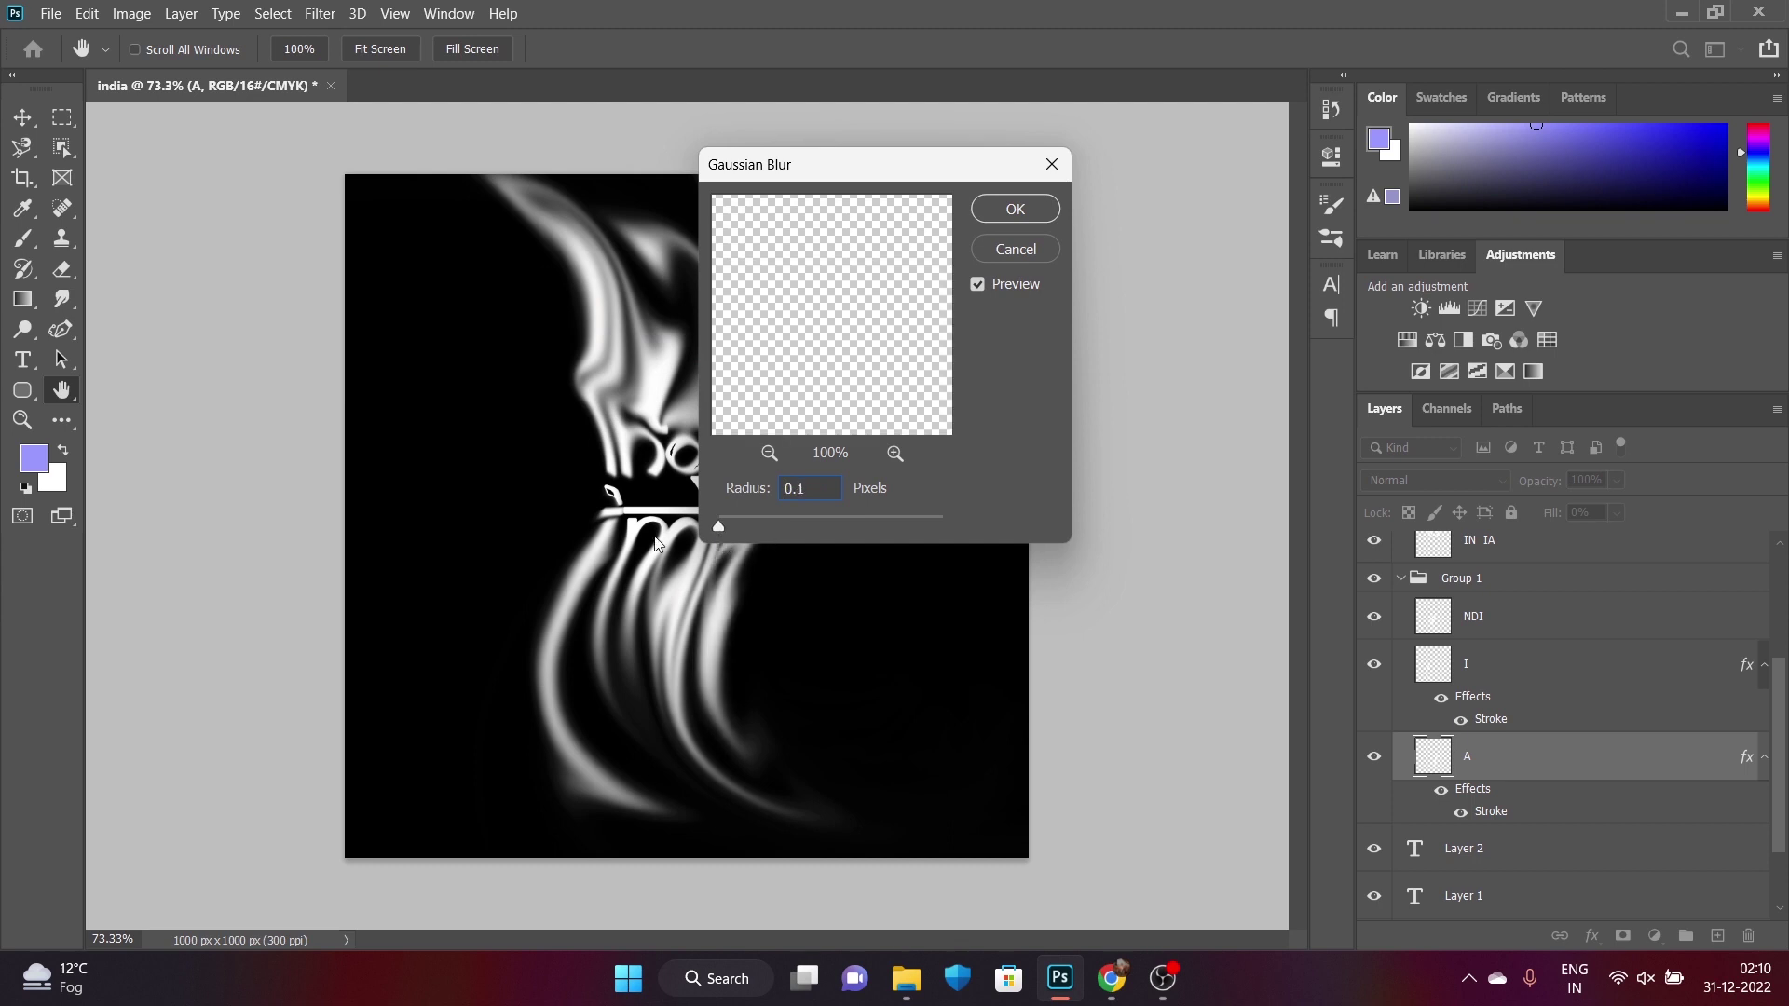
click(1016, 209)
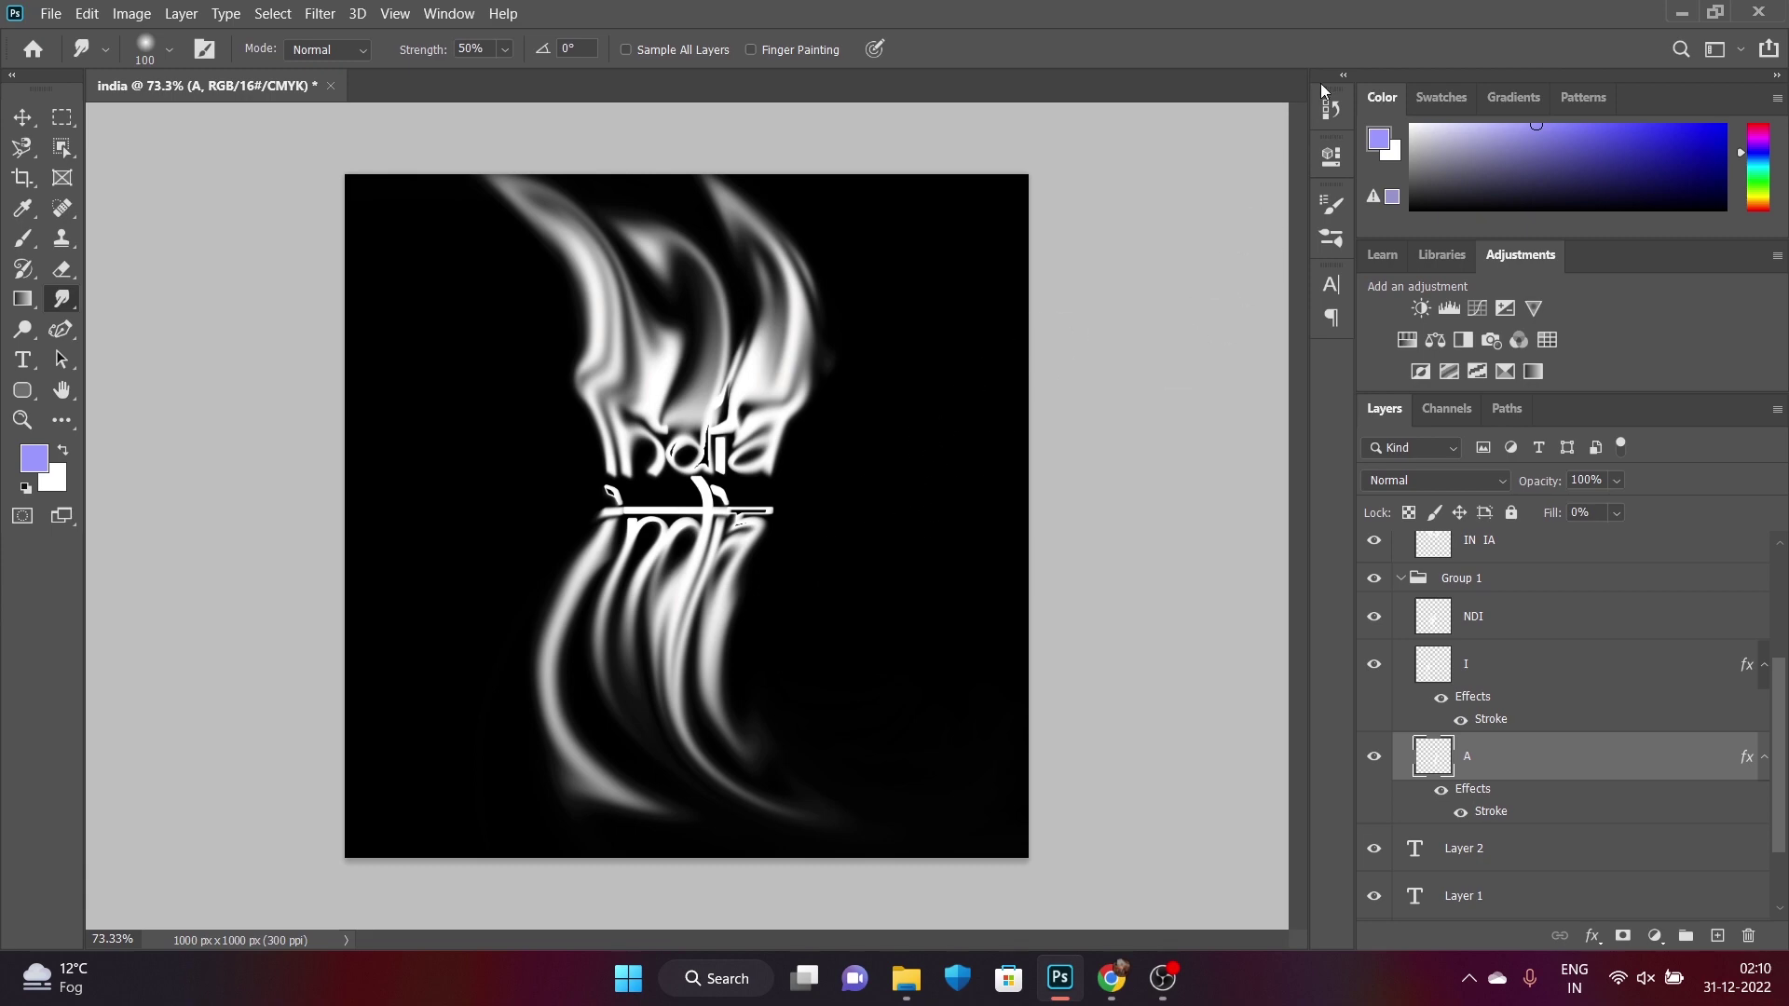
Drag the dark cracked texture from the desktop texture folder into the india document
click(1691, 12)
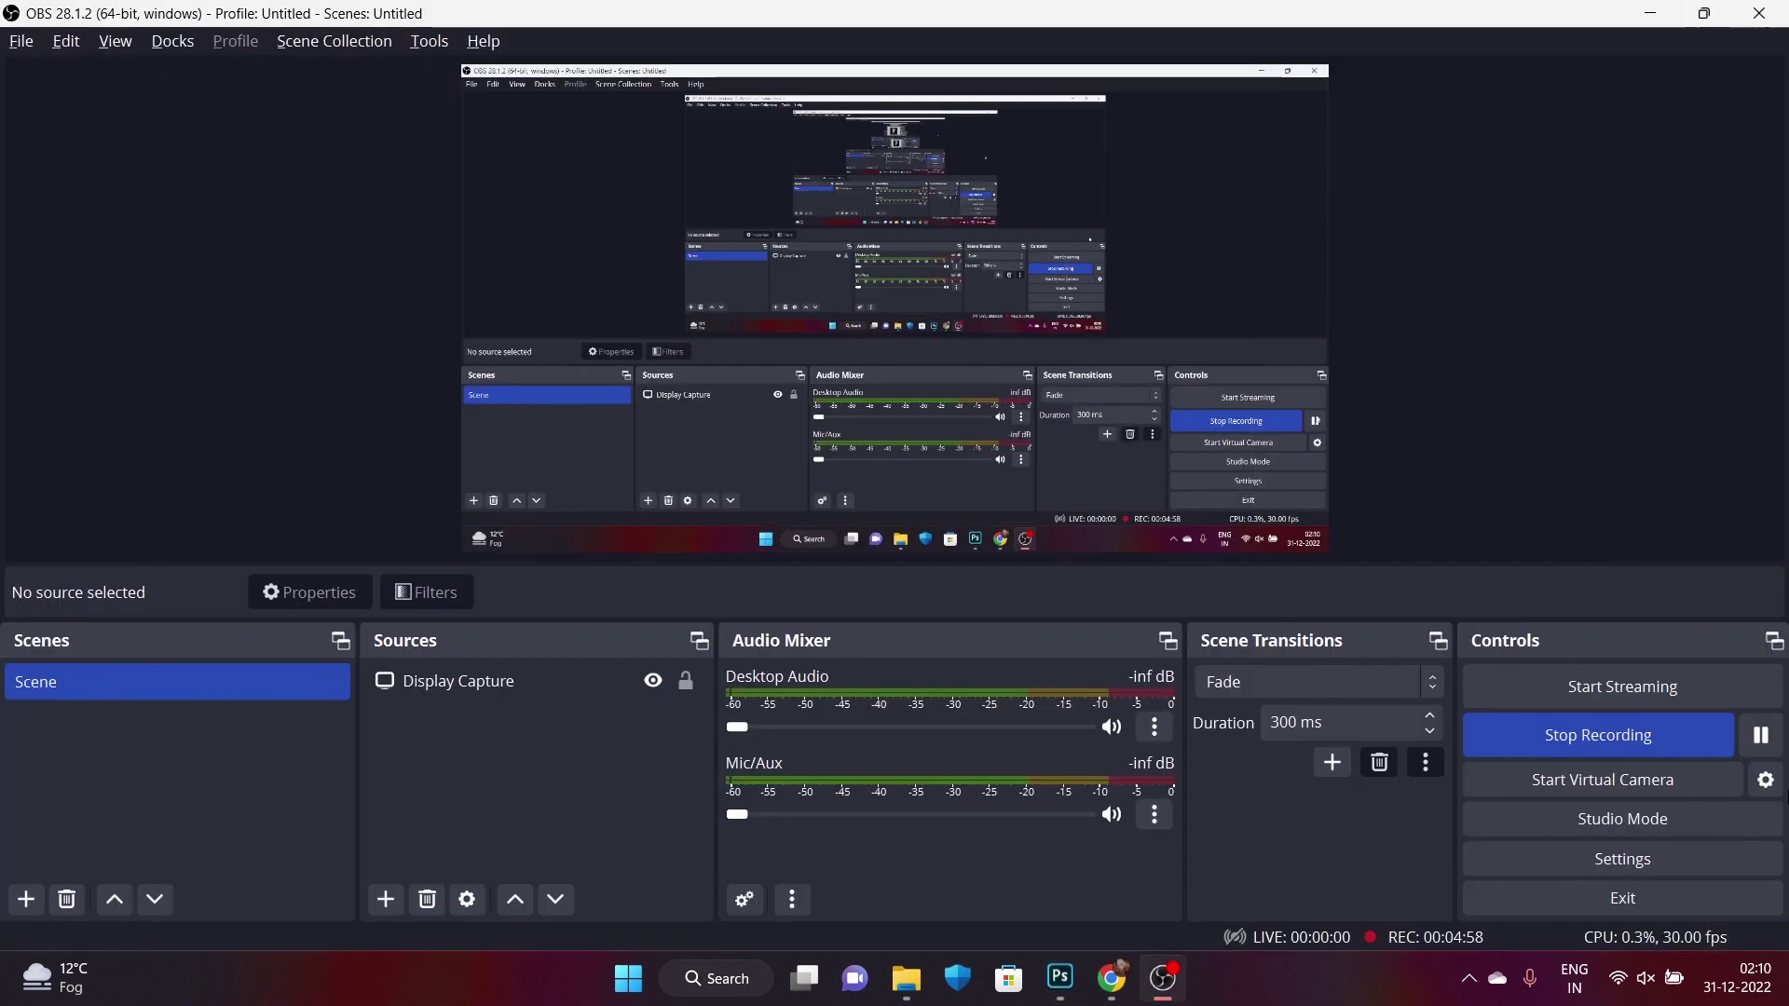
click(1682, 12)
double_click(313, 159)
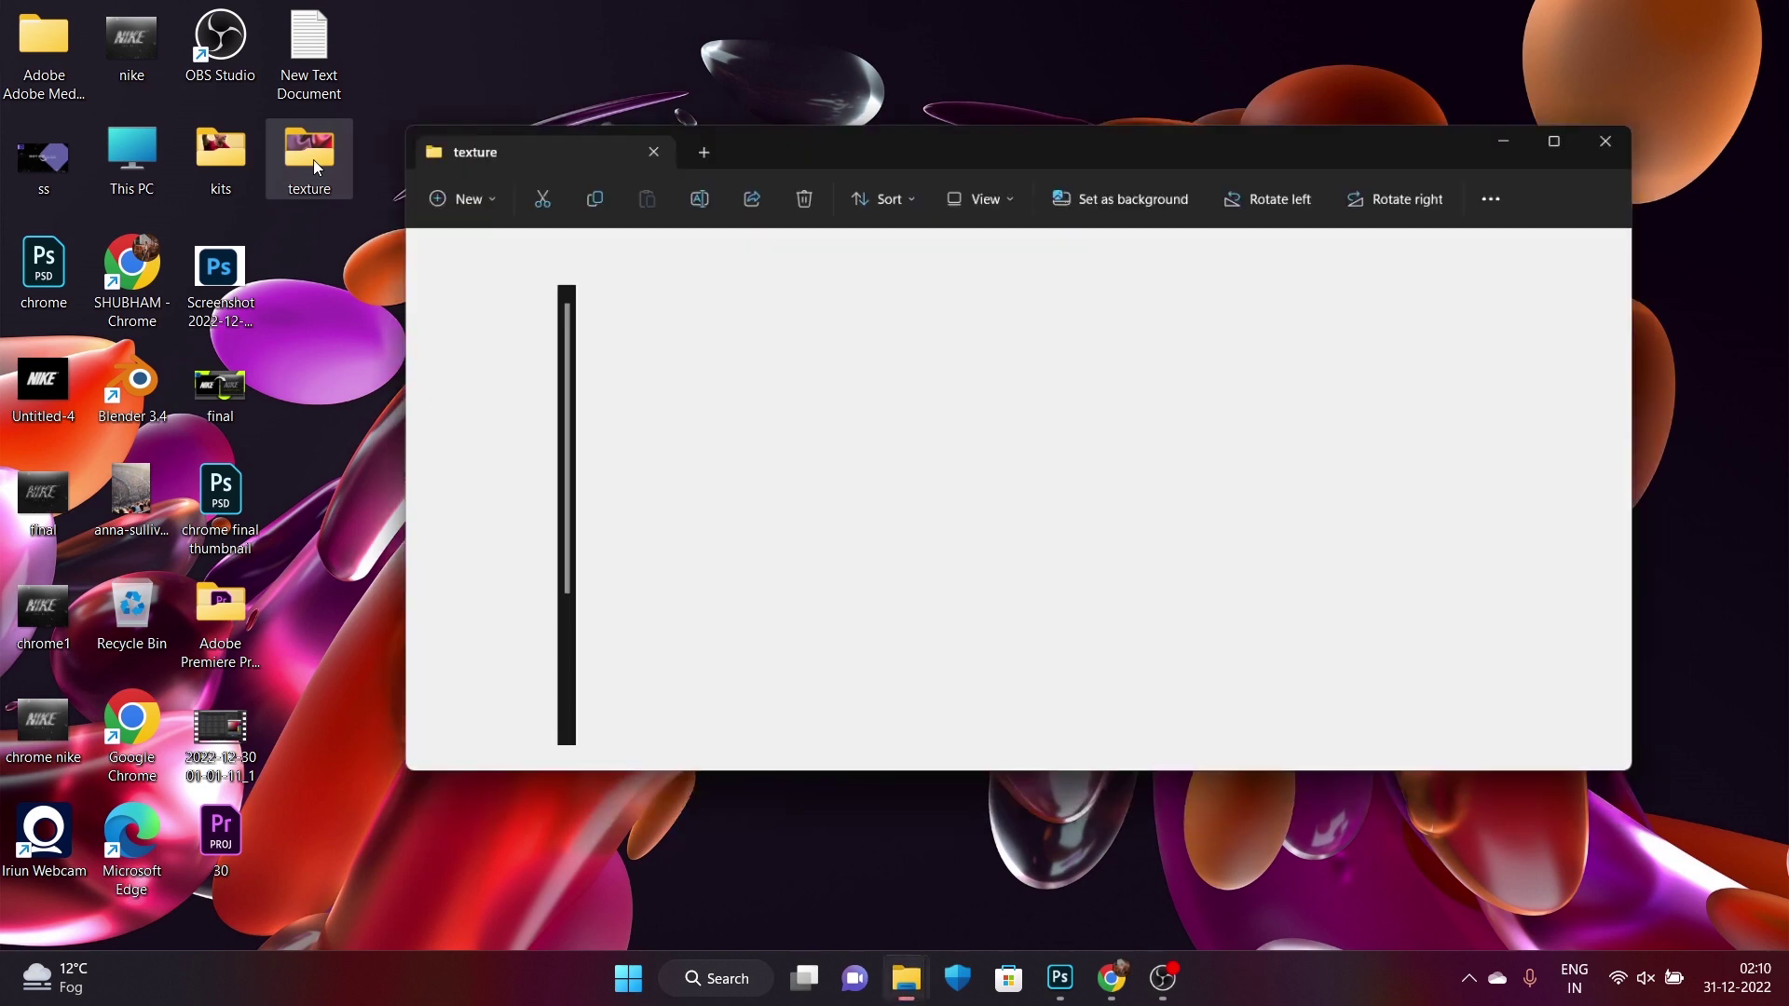
click(643, 475)
click(885, 527)
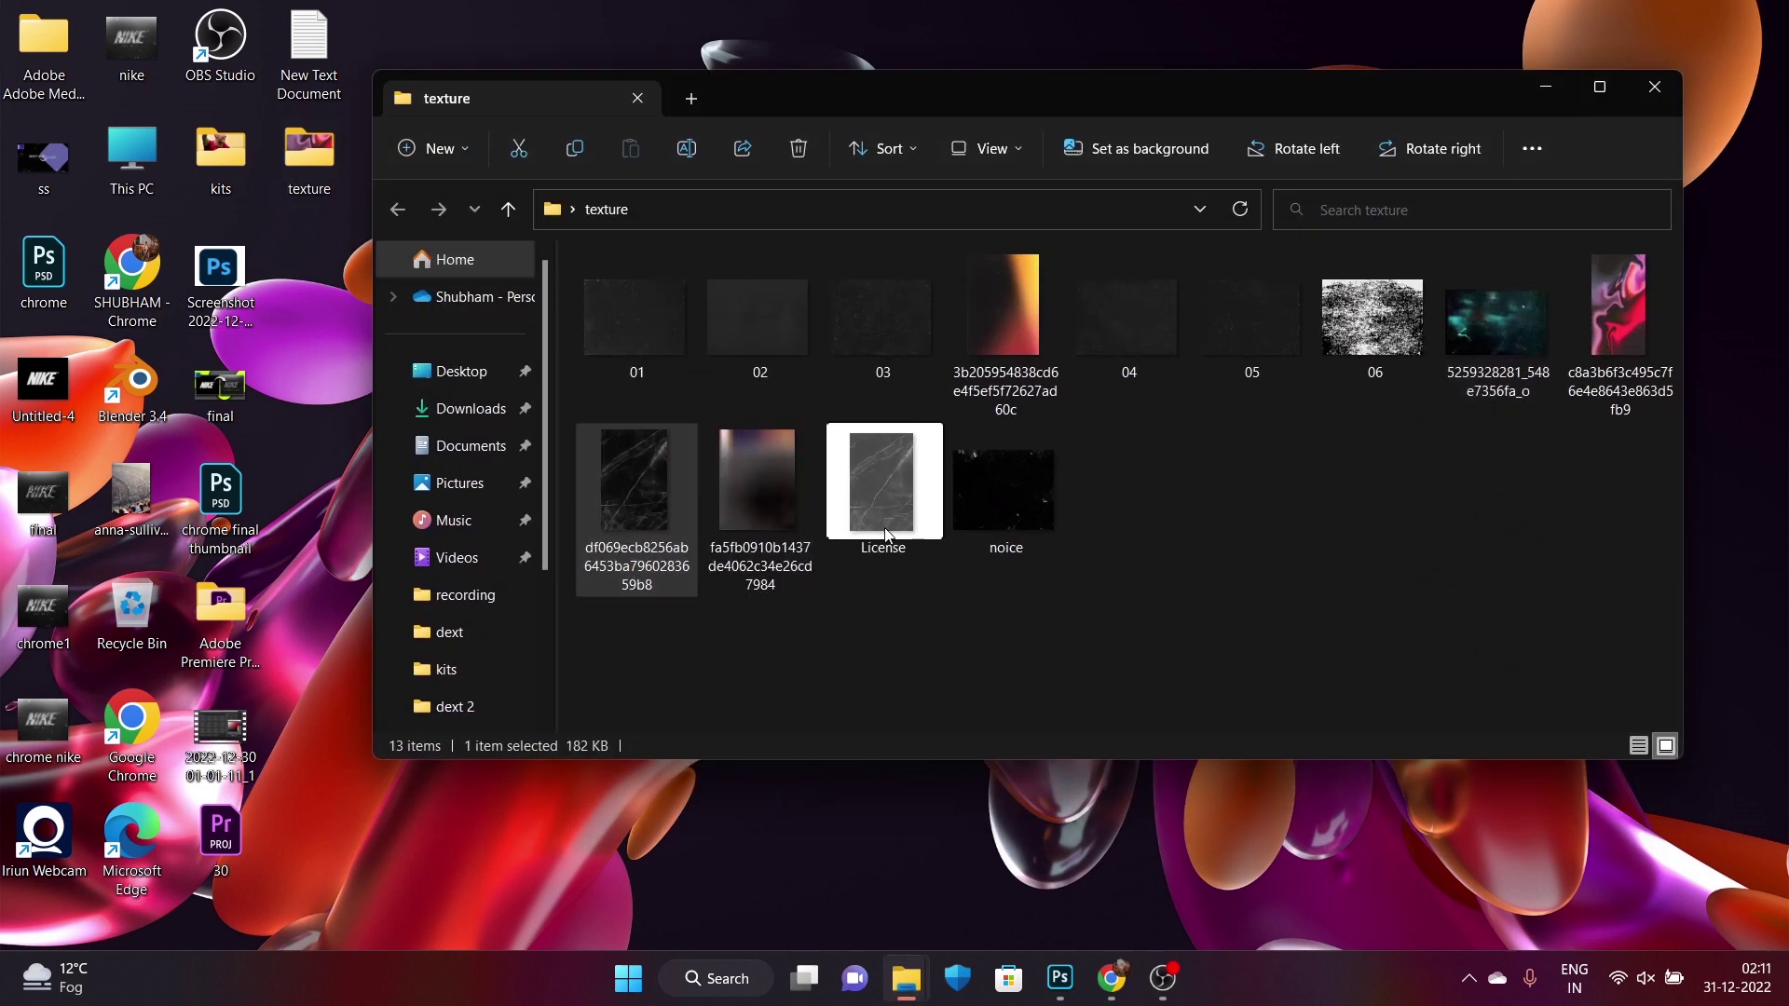
key(alt+Tab)
key(alt+Tab)
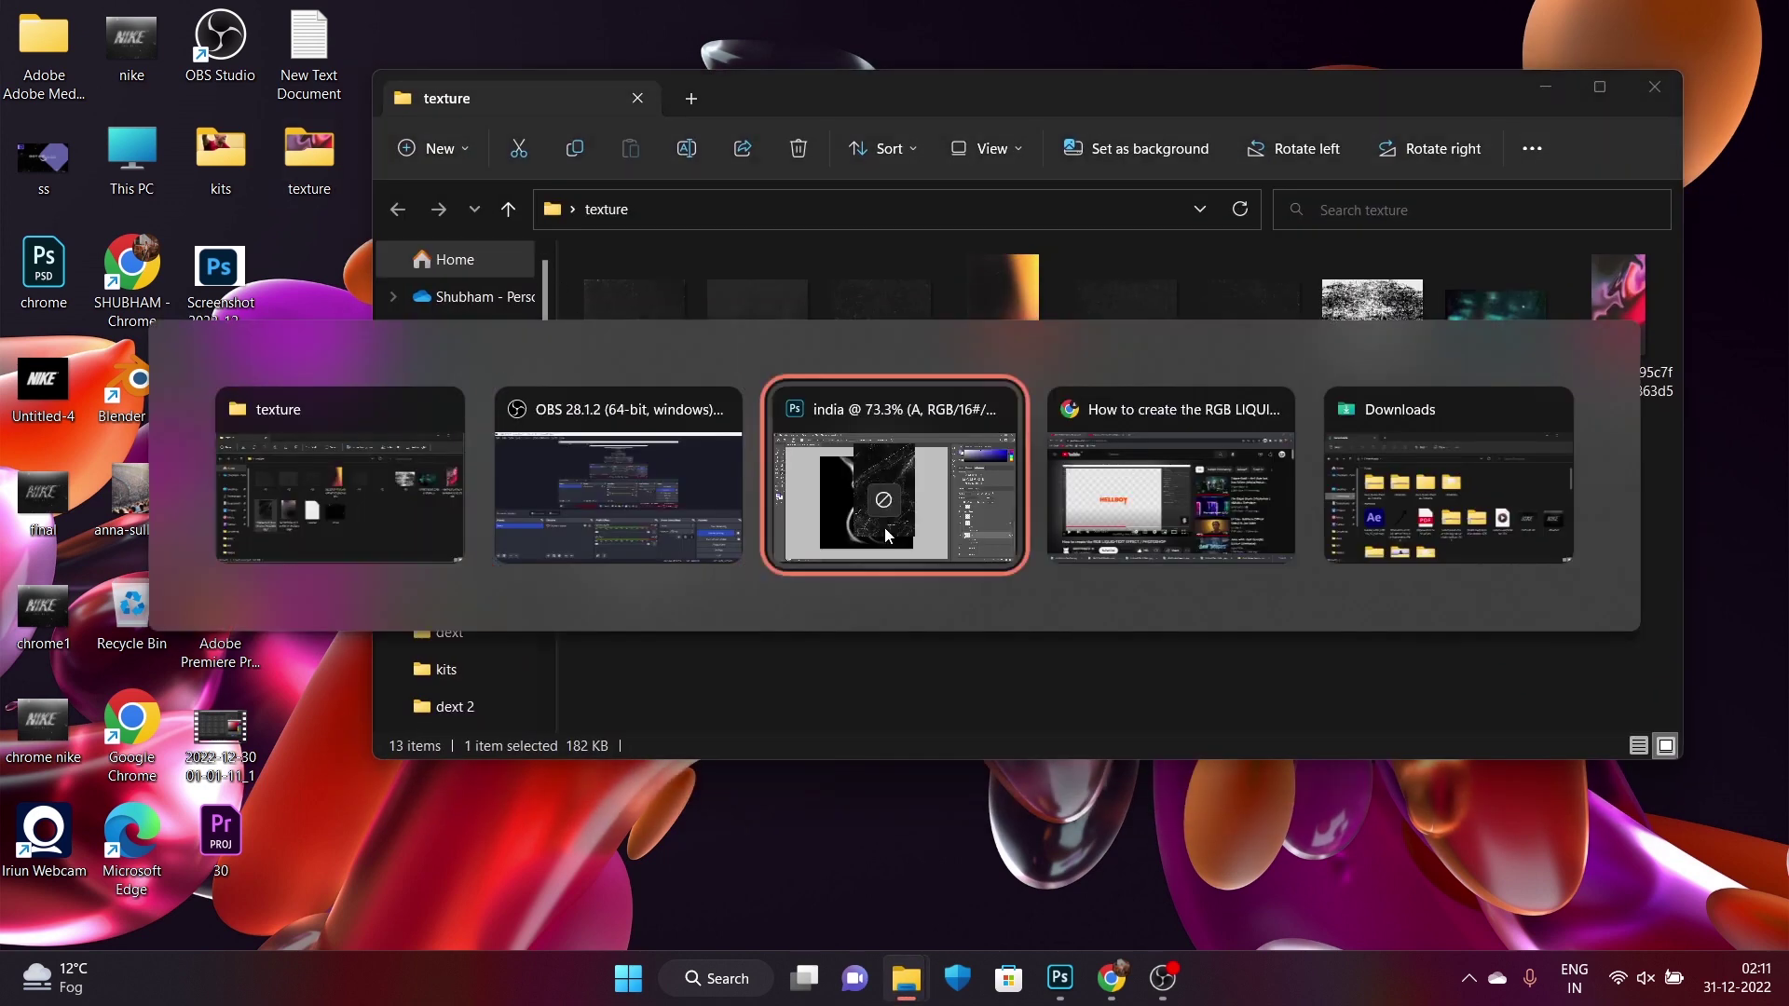
key(alt+Tab)
key(alt+Tab)
key(alt+Tab)
key(alt+Tab)
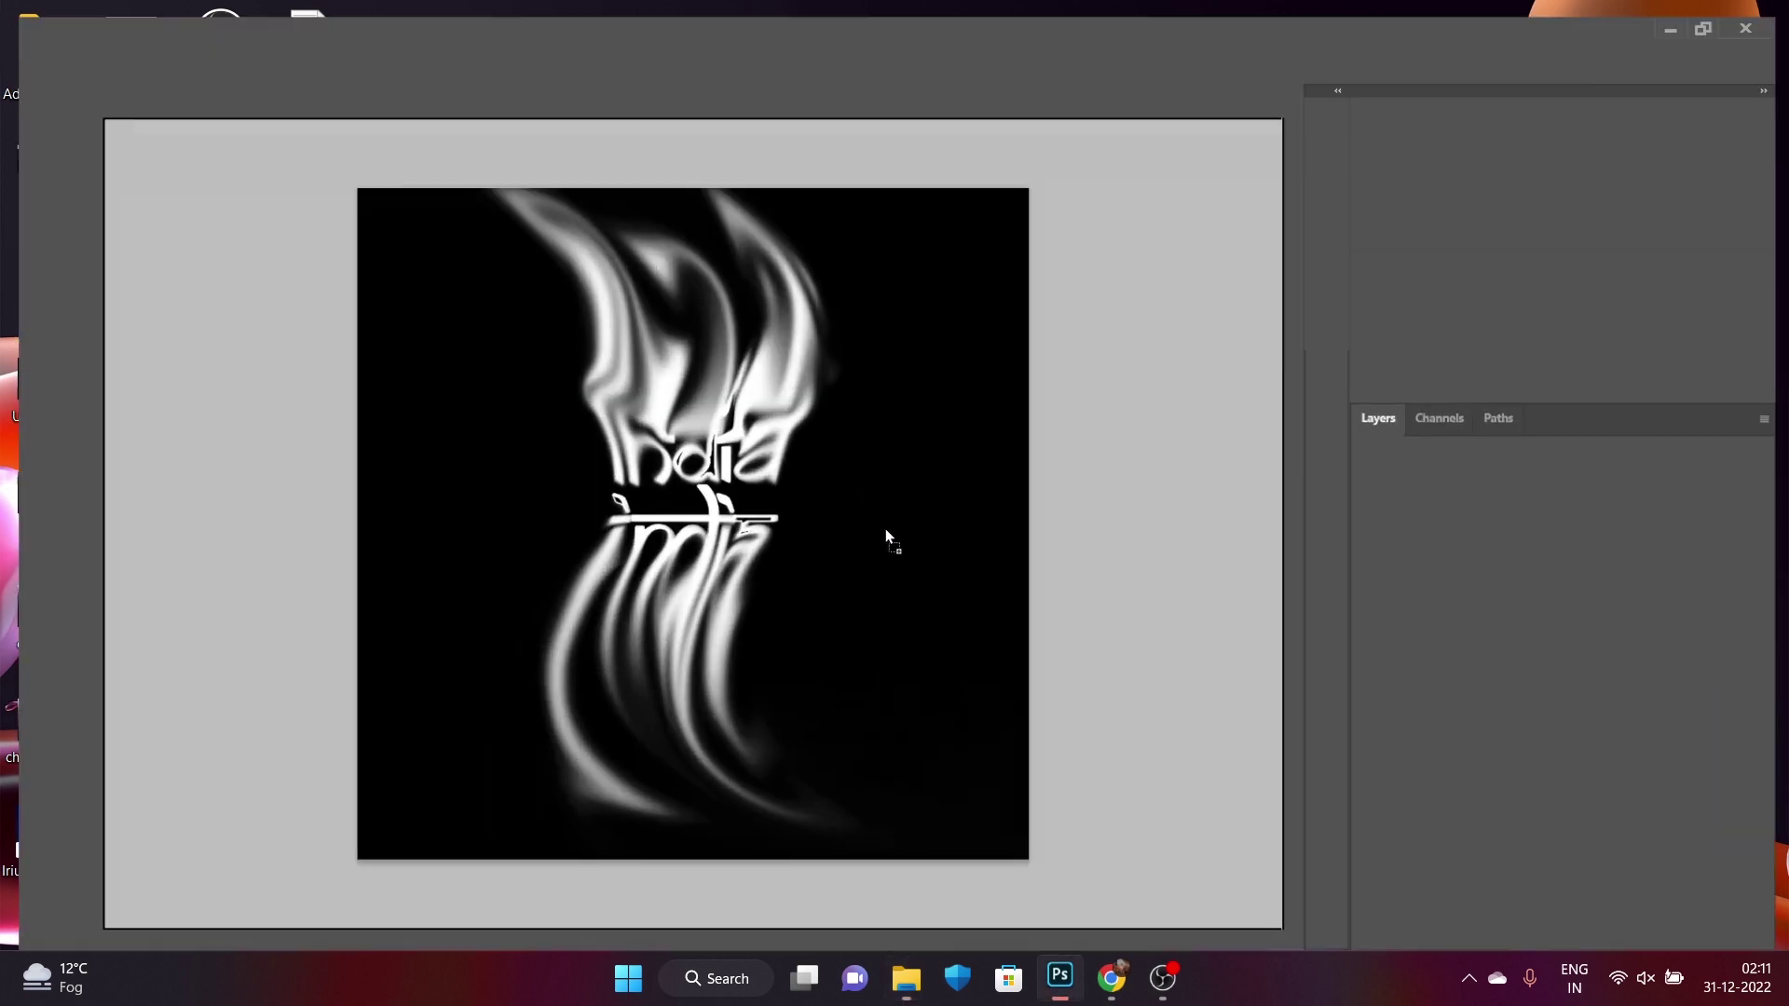
drag(885, 528, 775, 565)
Rotate the cracked texture about 91°, scale it past the canvas edges, and commit
alt+scroll(827, 539, down, 3)
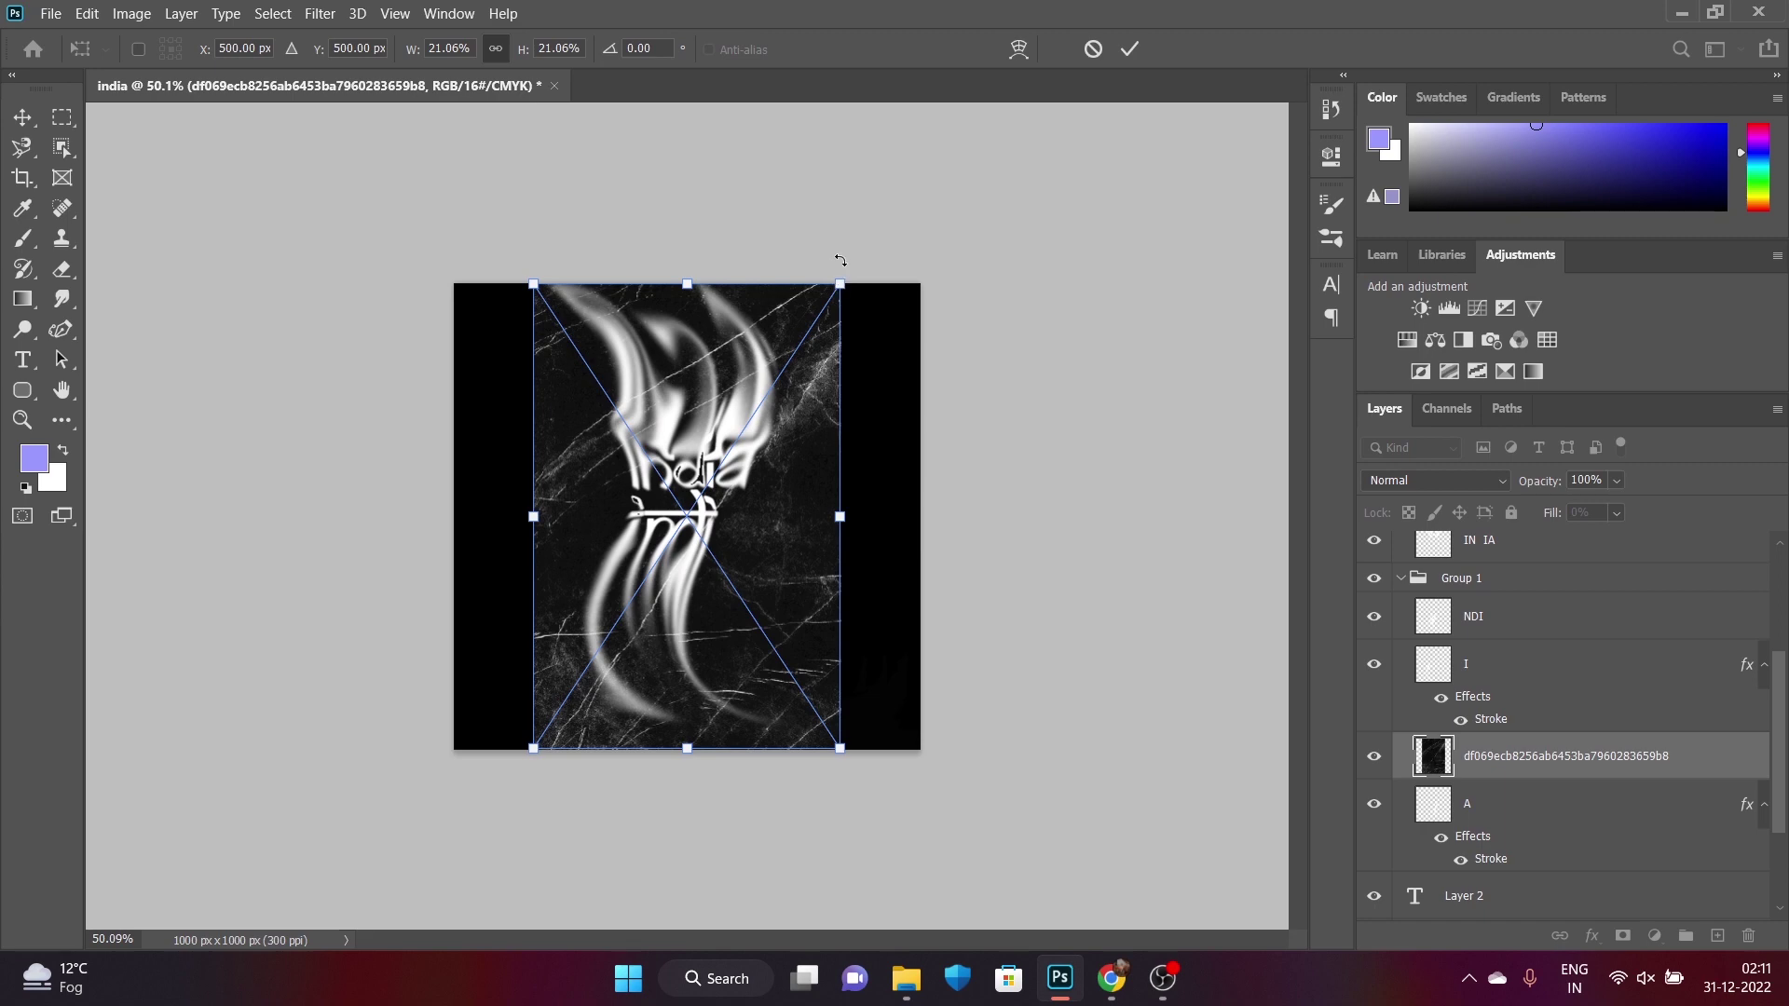
mouse_move(841, 262)
mouse_down()
mouse_move(909, 315)
mouse_move(1071, 743)
mouse_up()
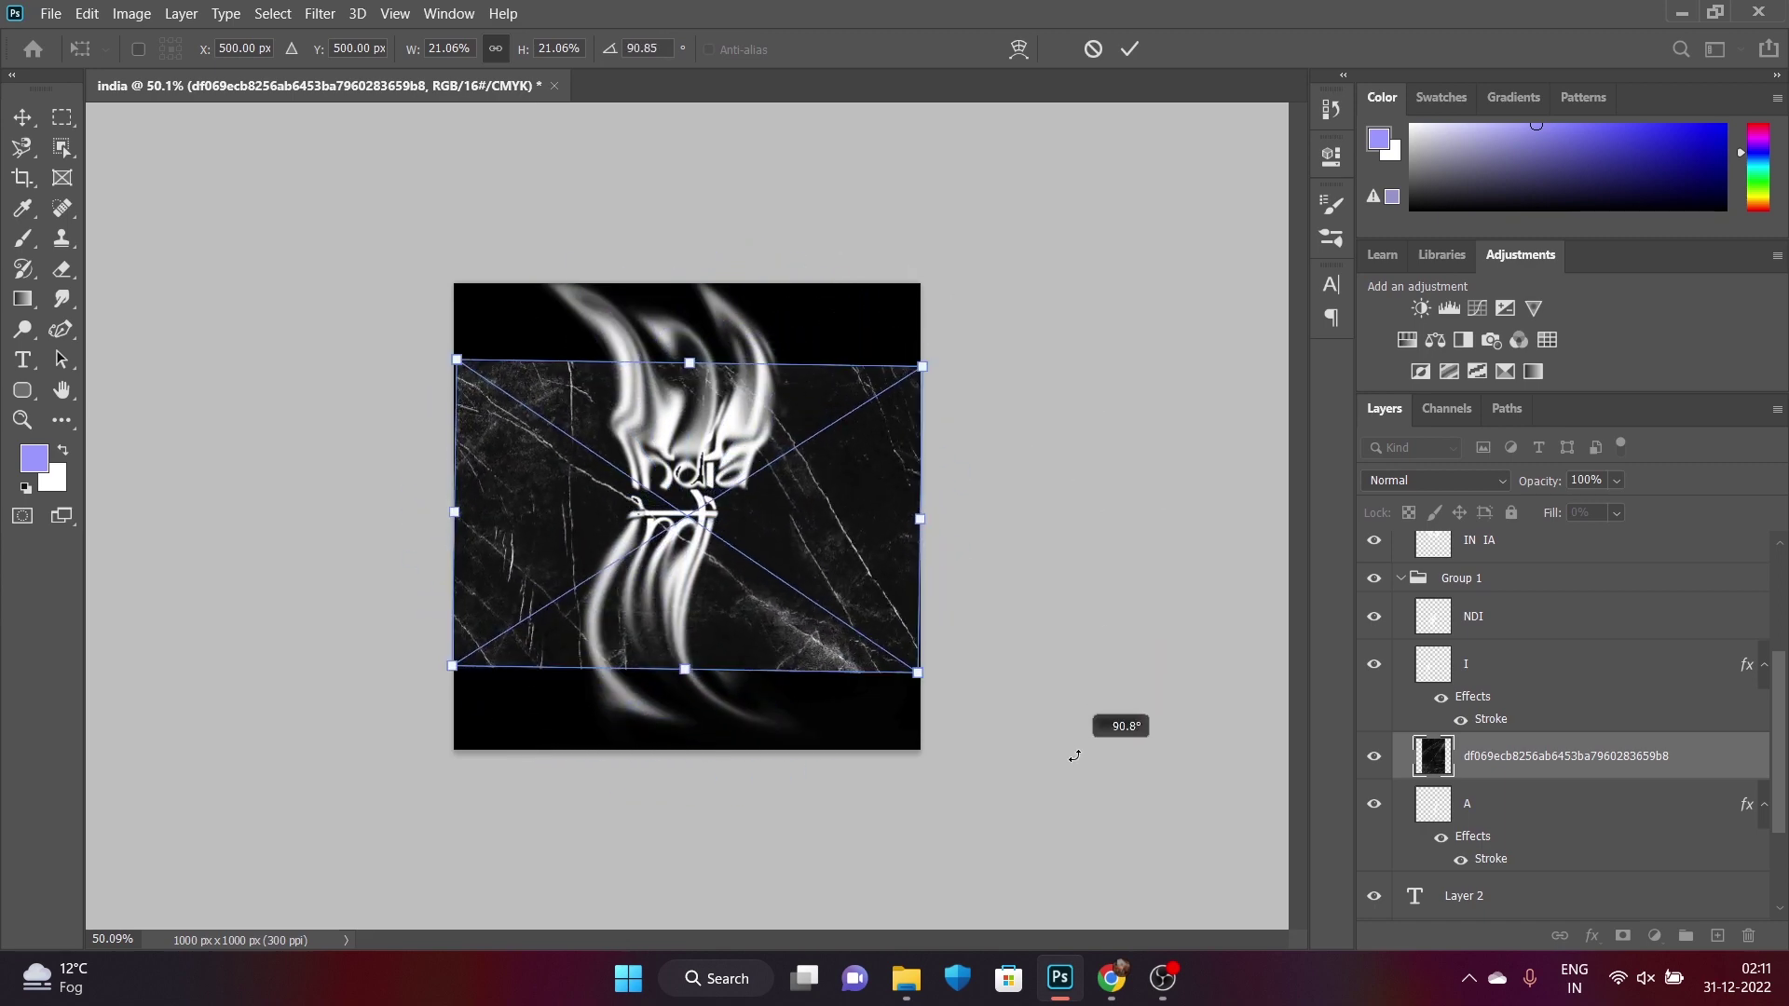
drag(915, 674, 932, 660)
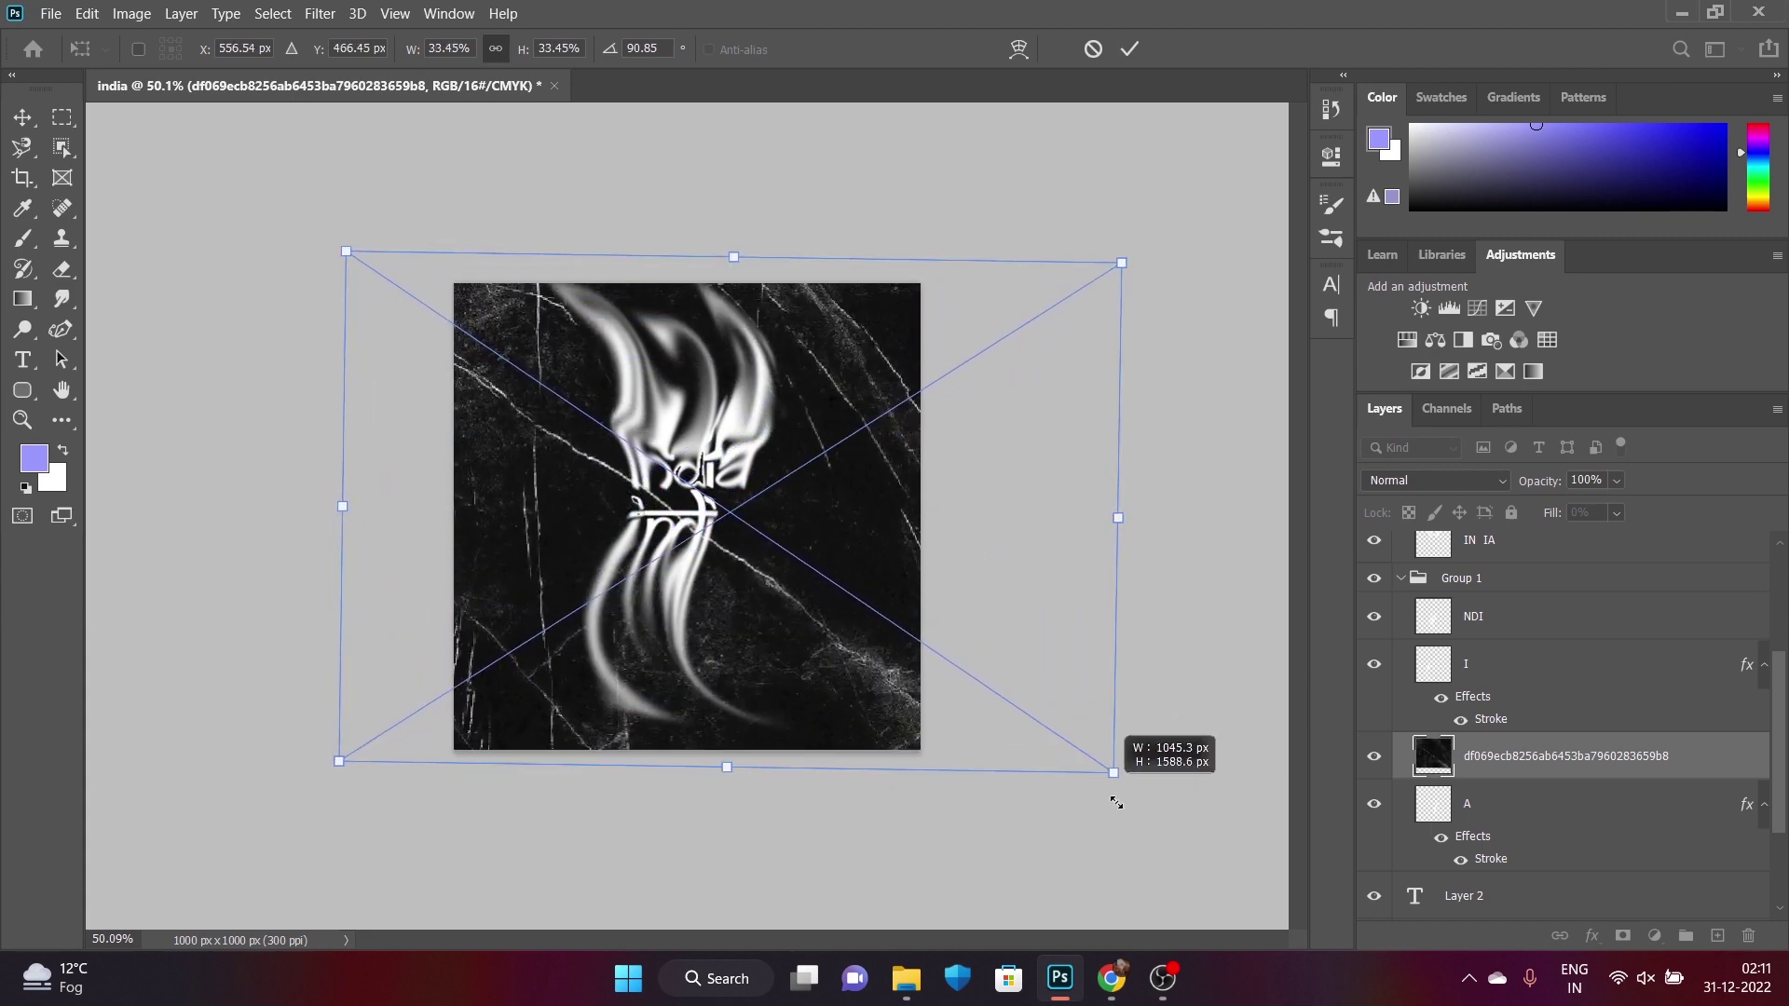
drag(983, 678, 1134, 778)
drag(896, 605, 898, 628)
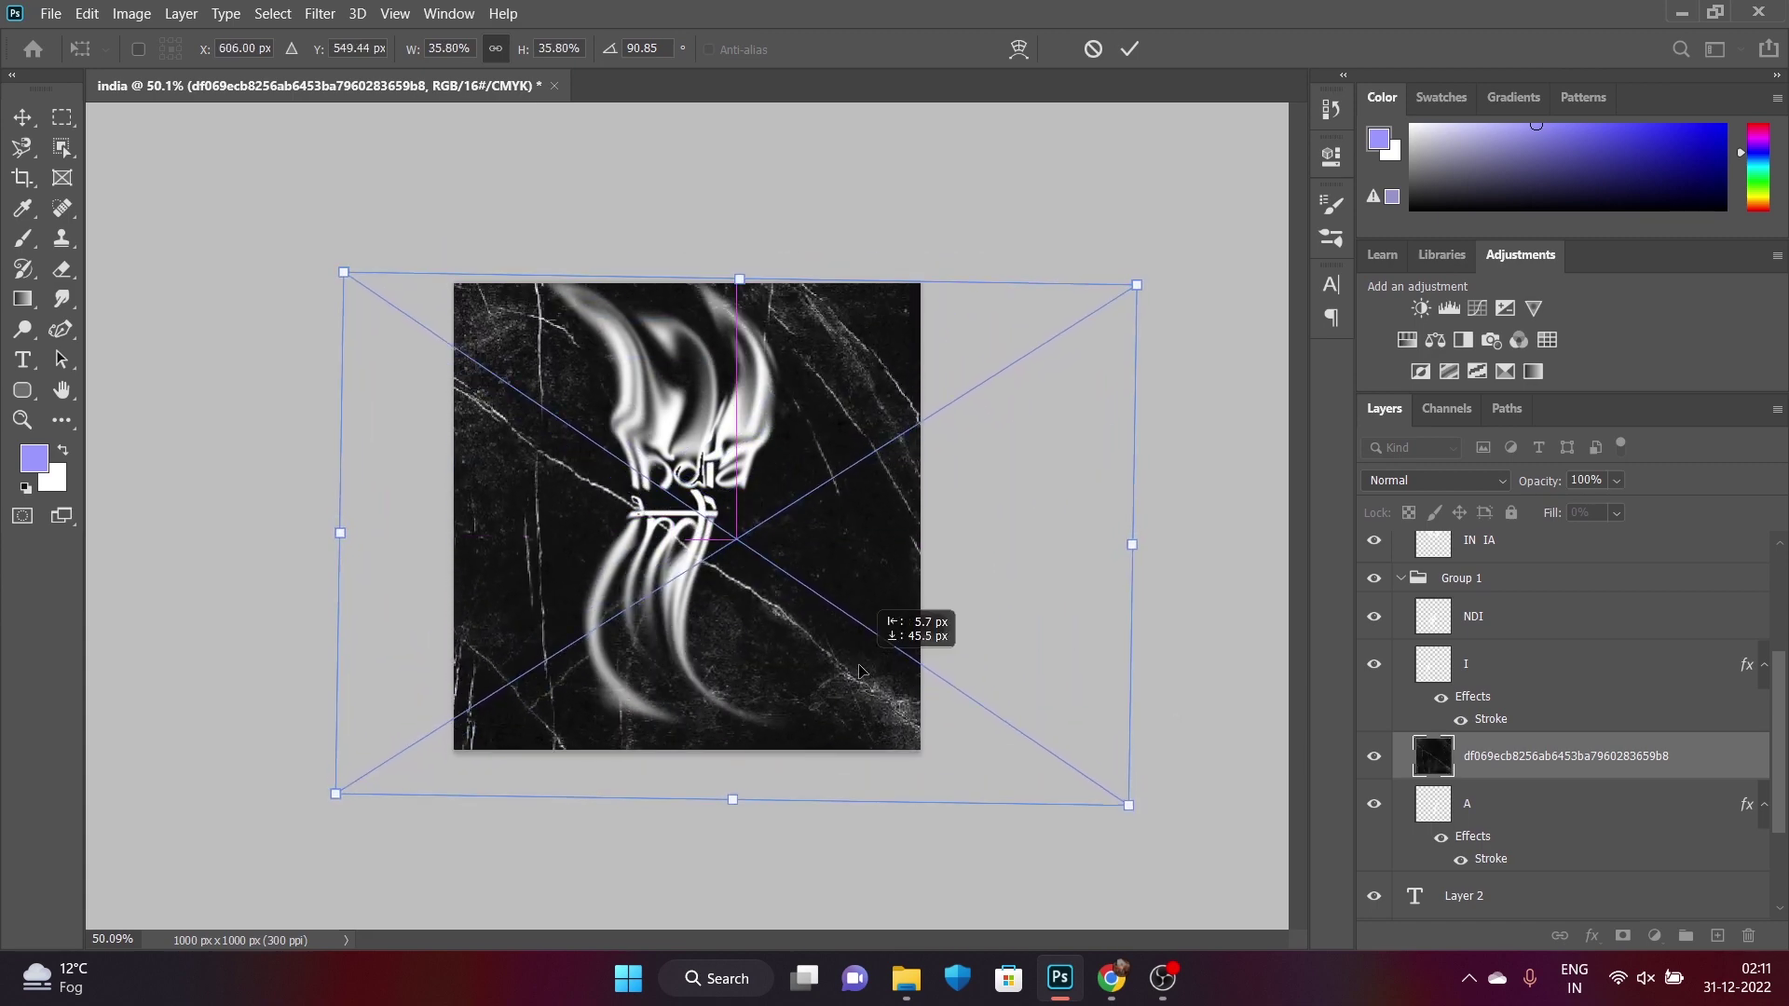
click(1127, 51)
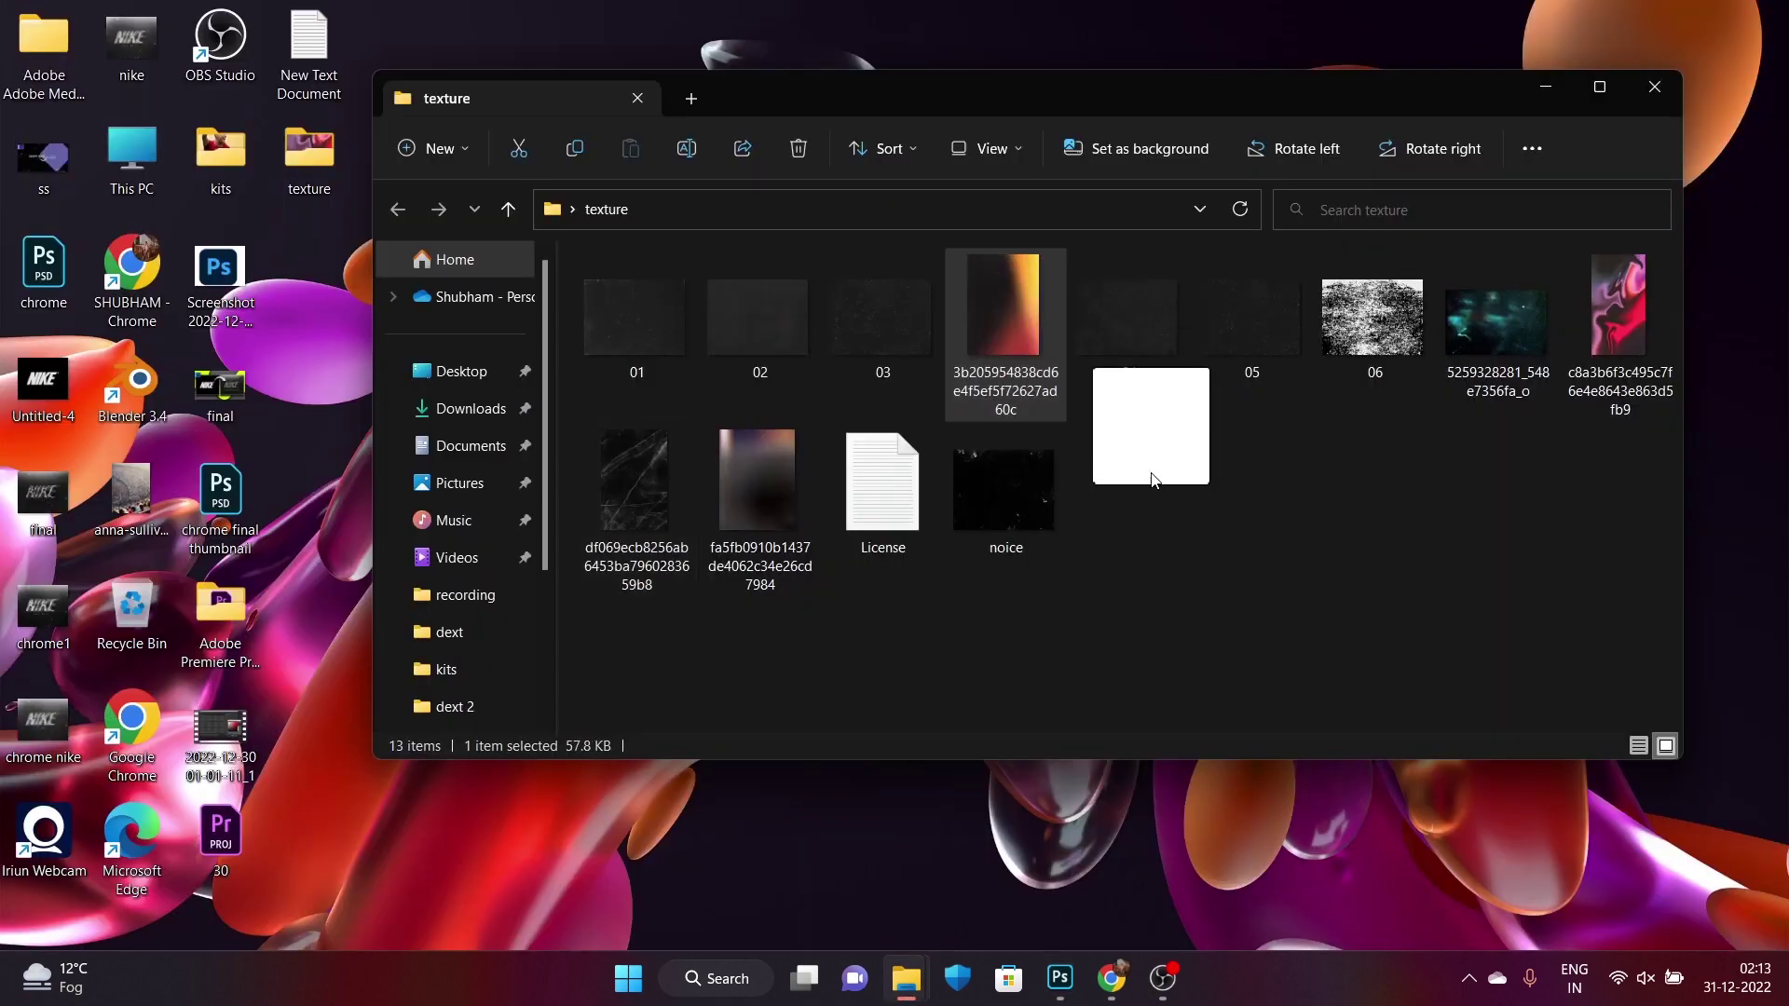
Place the orange-to-black gradient image, rotate it a quarter turn, and enlarge it to 51.38%
key(alt+Tab)
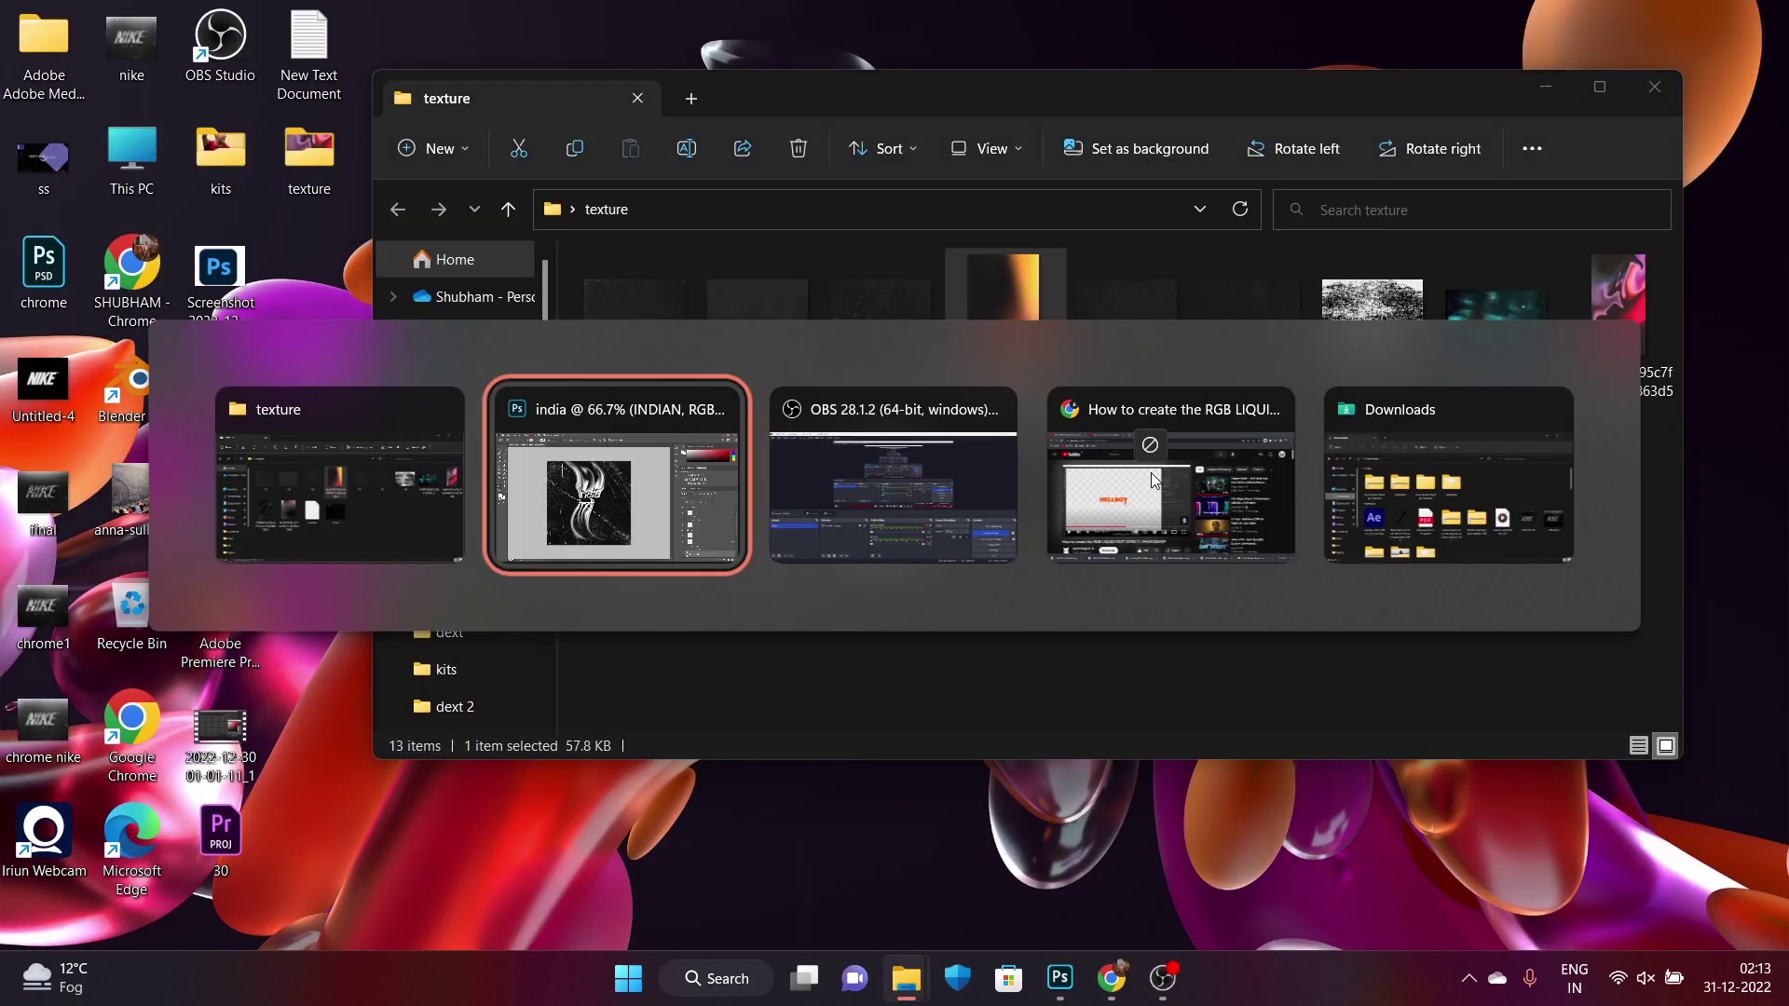
drag(1152, 480, 941, 485)
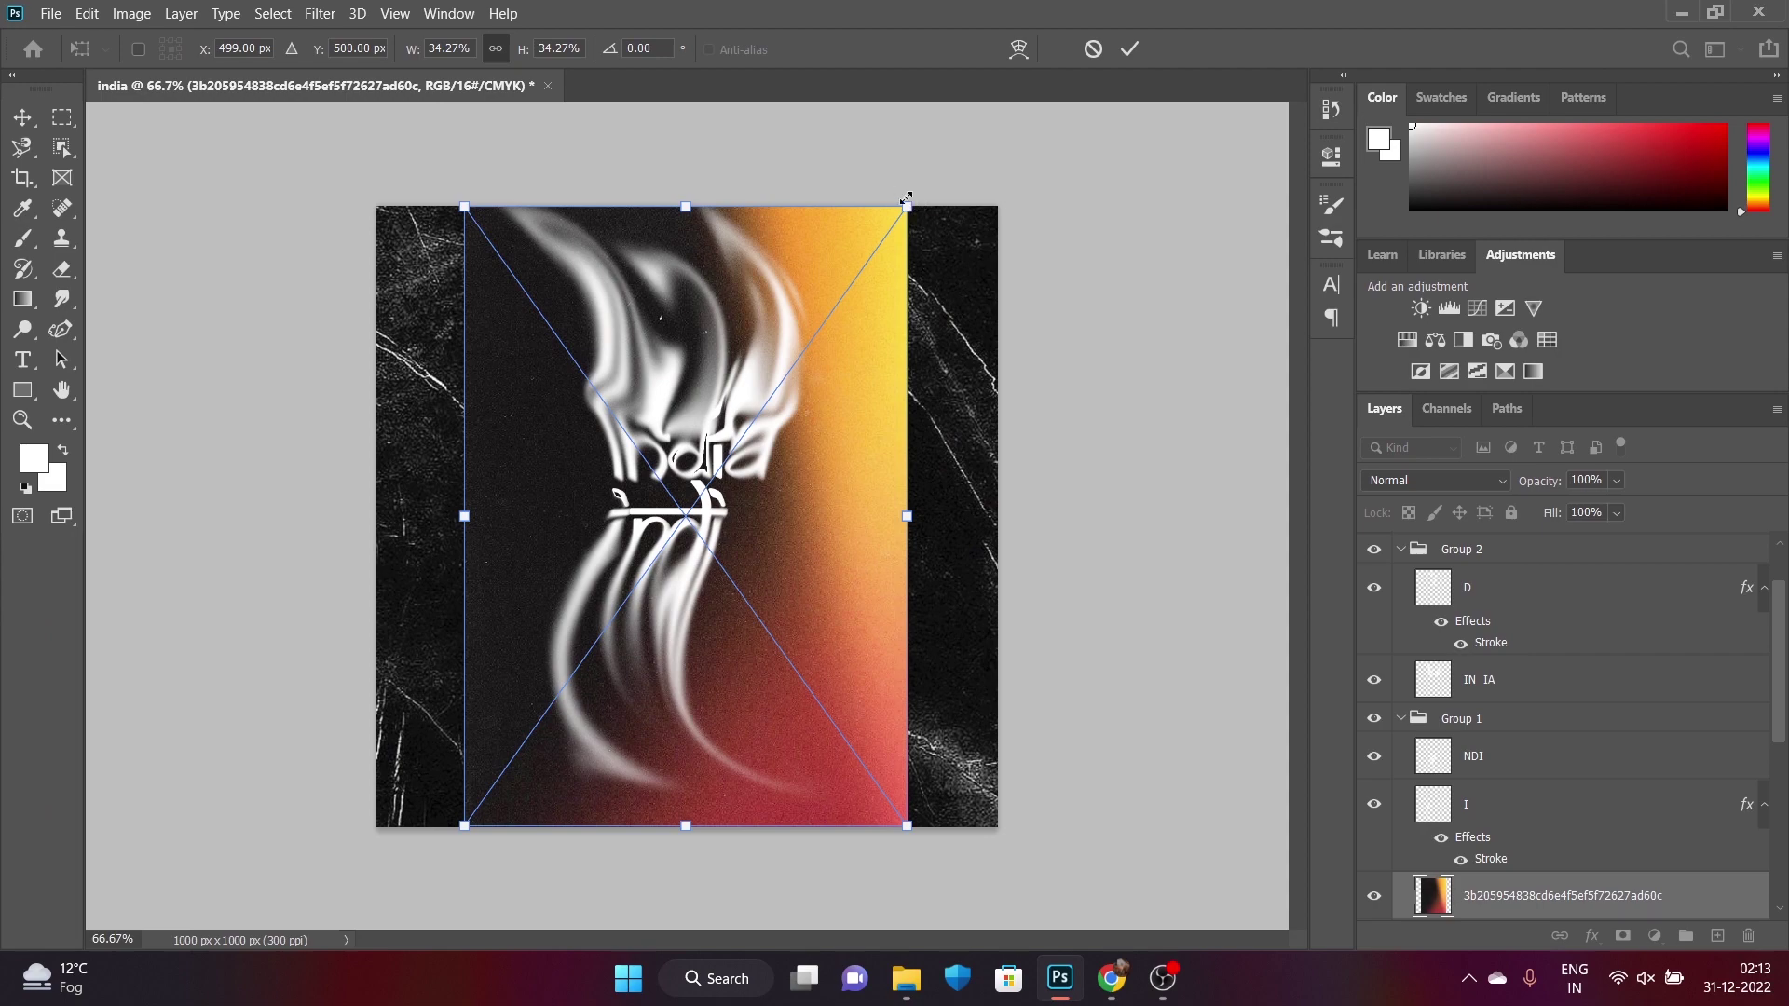
mouse_move(923, 195)
mouse_down()
mouse_move(249, 231)
mouse_move(274, 218)
mouse_up()
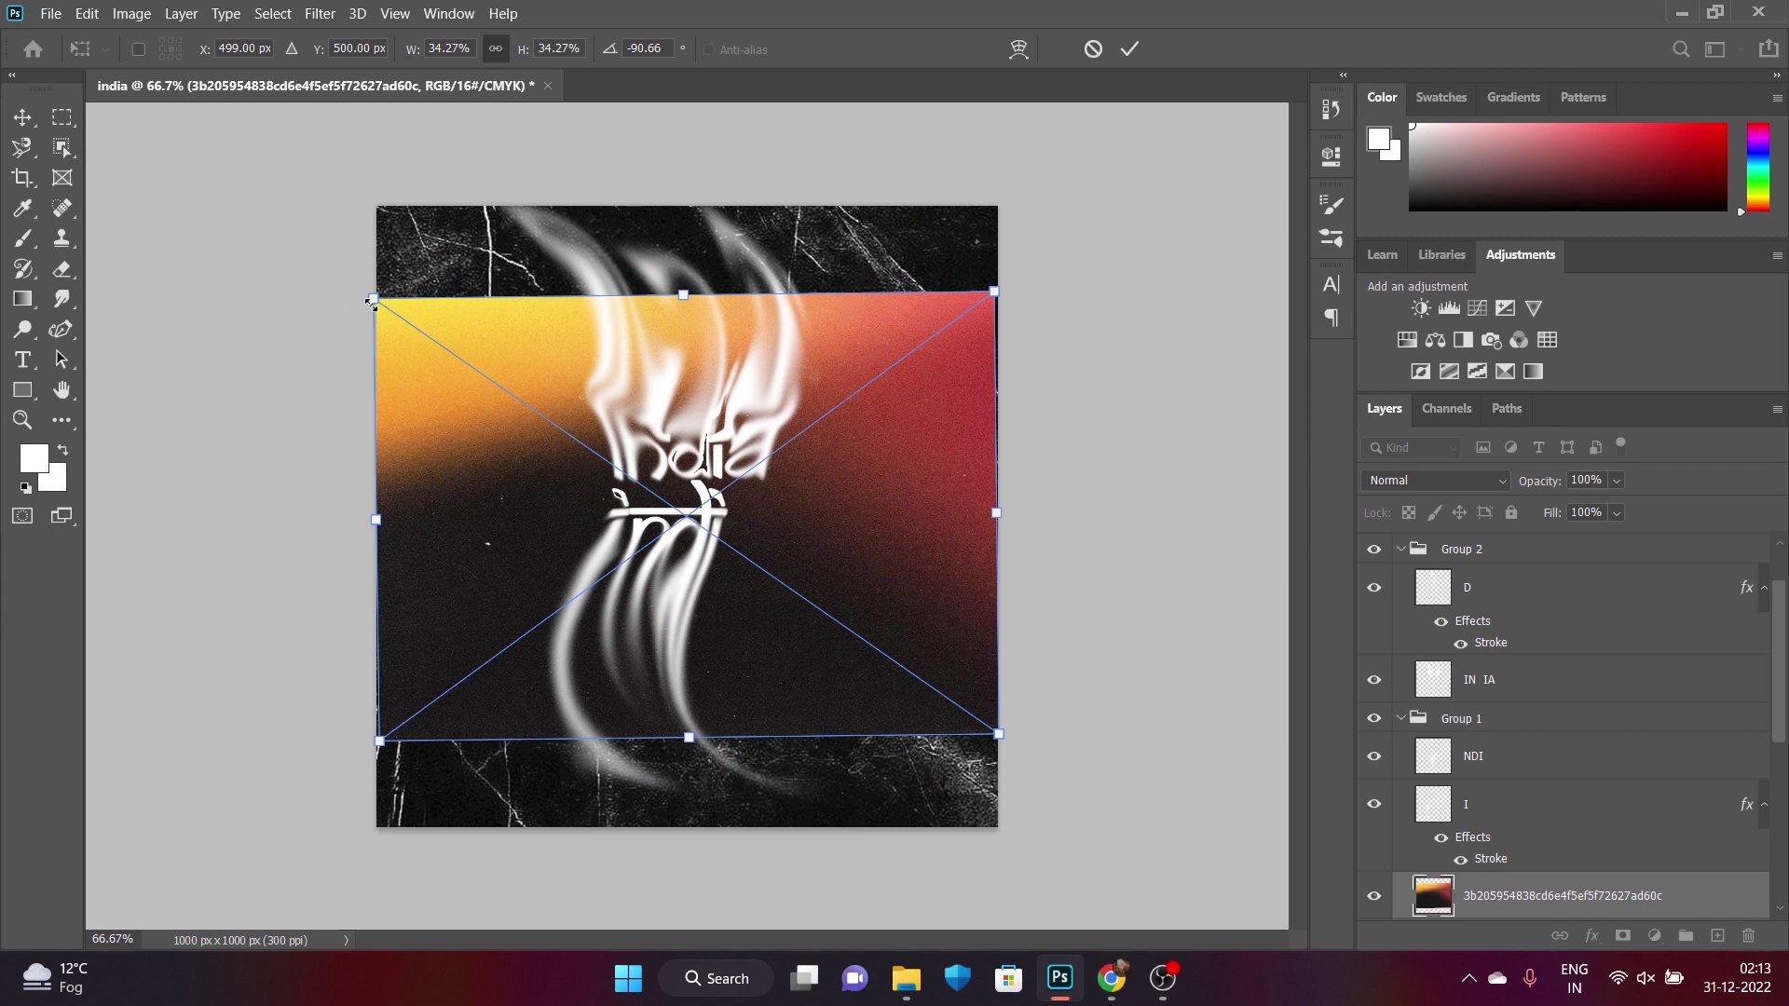
drag(372, 289, 240, 205)
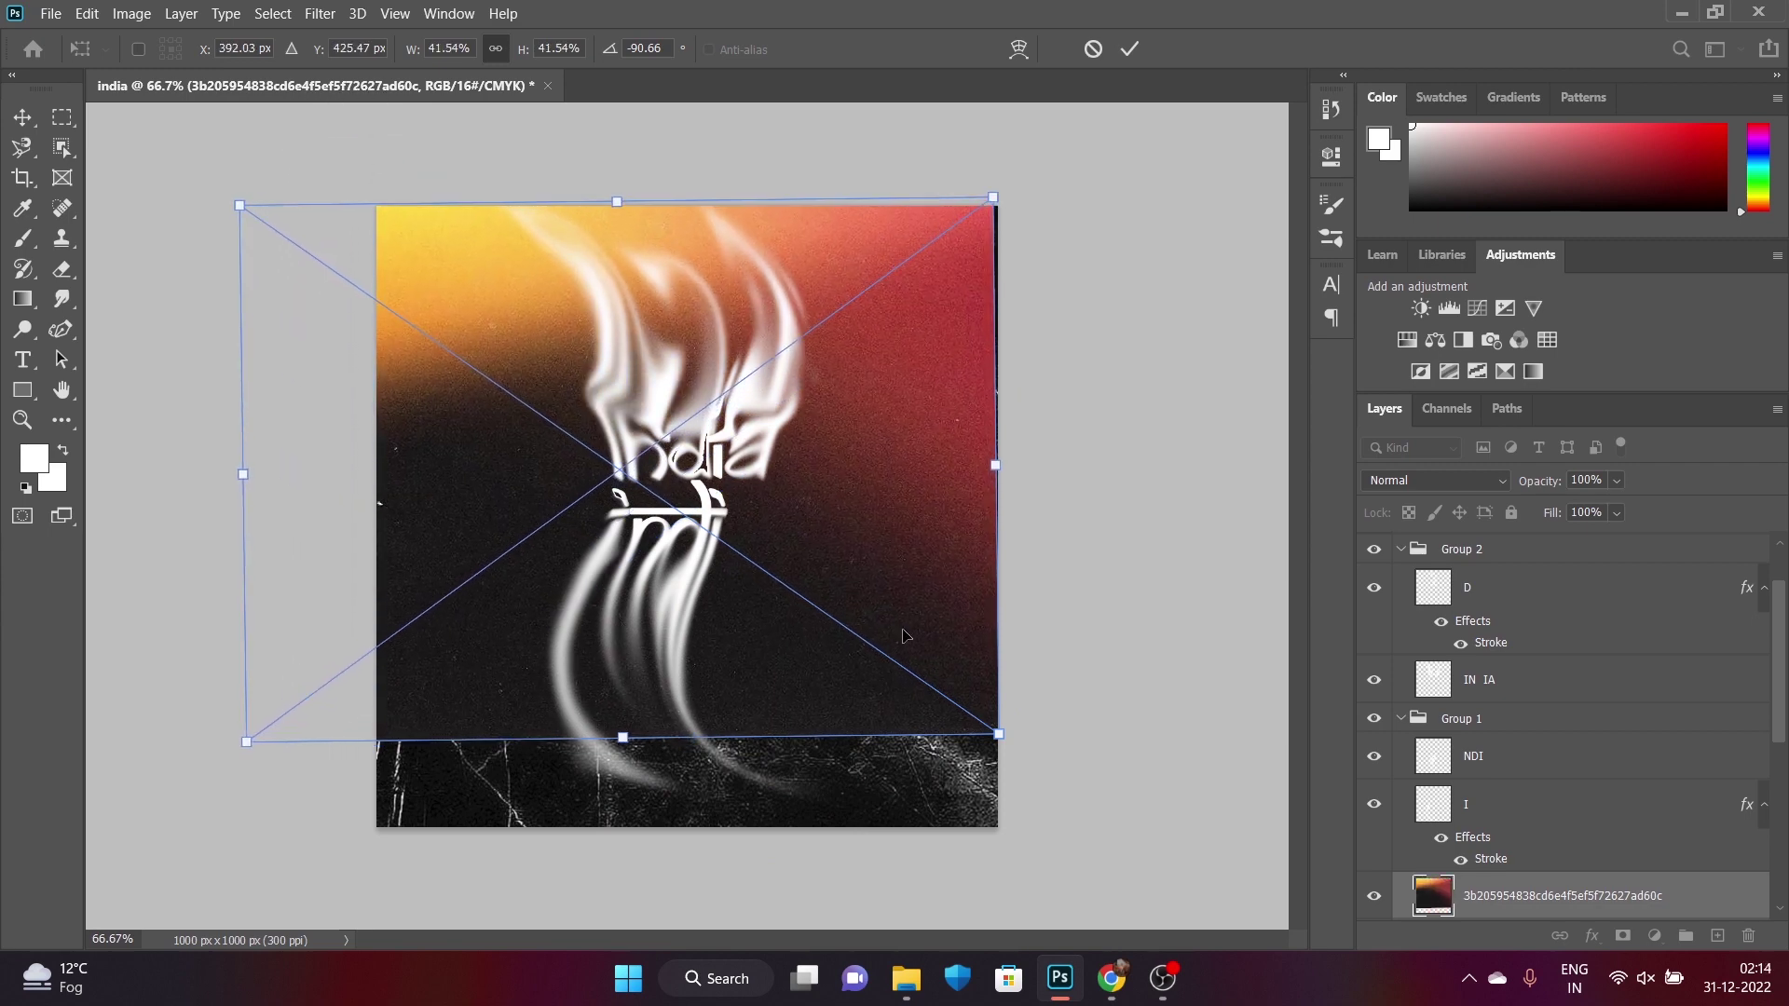
drag(995, 730, 1178, 860)
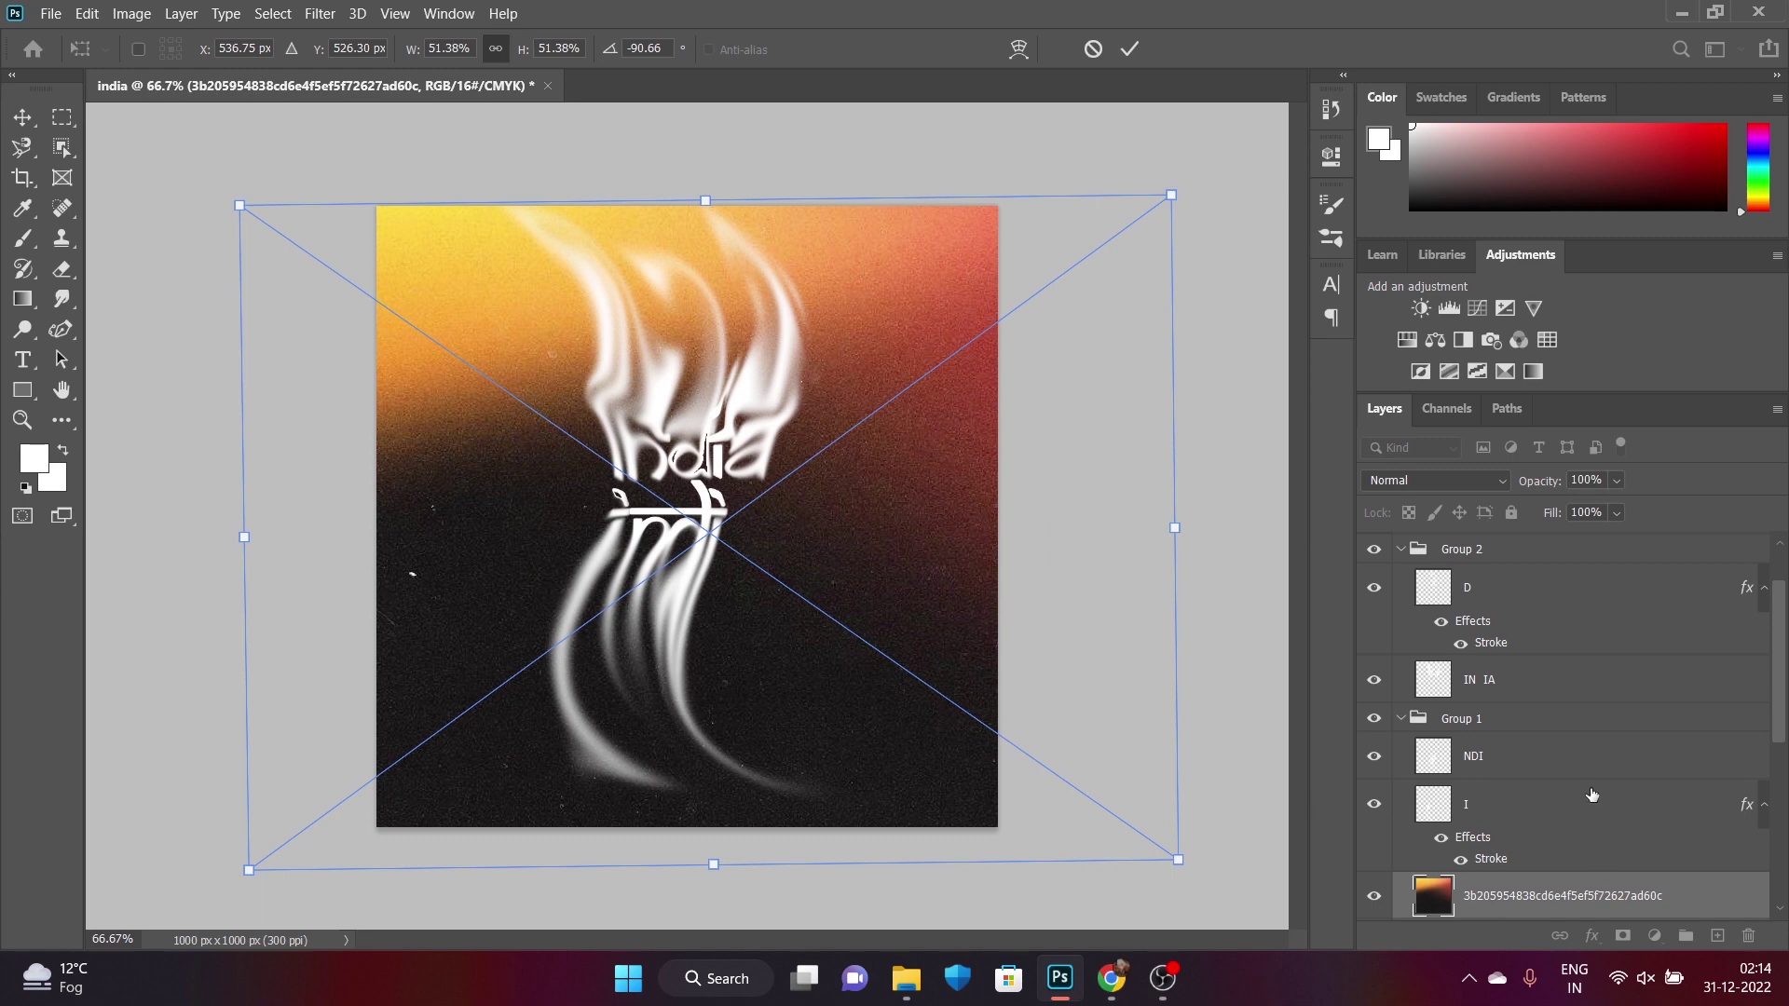
Commit the gradient image's rotation and scaling
click(1497, 483)
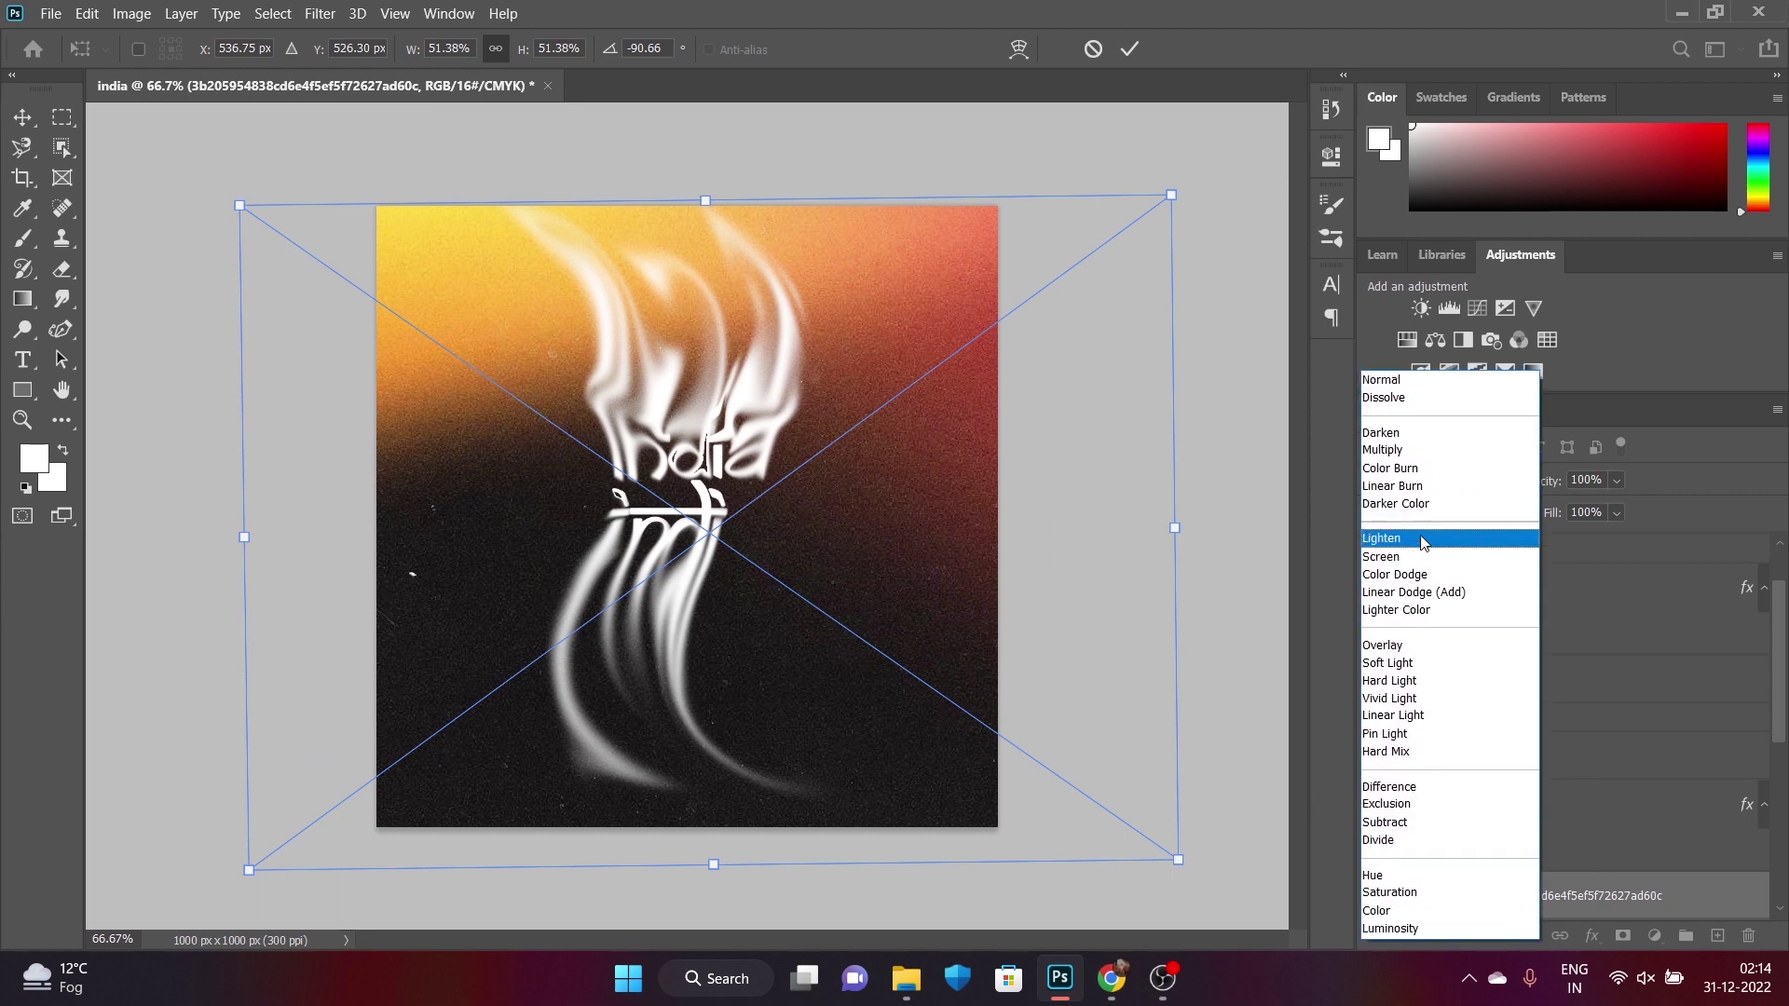
key(Escape)
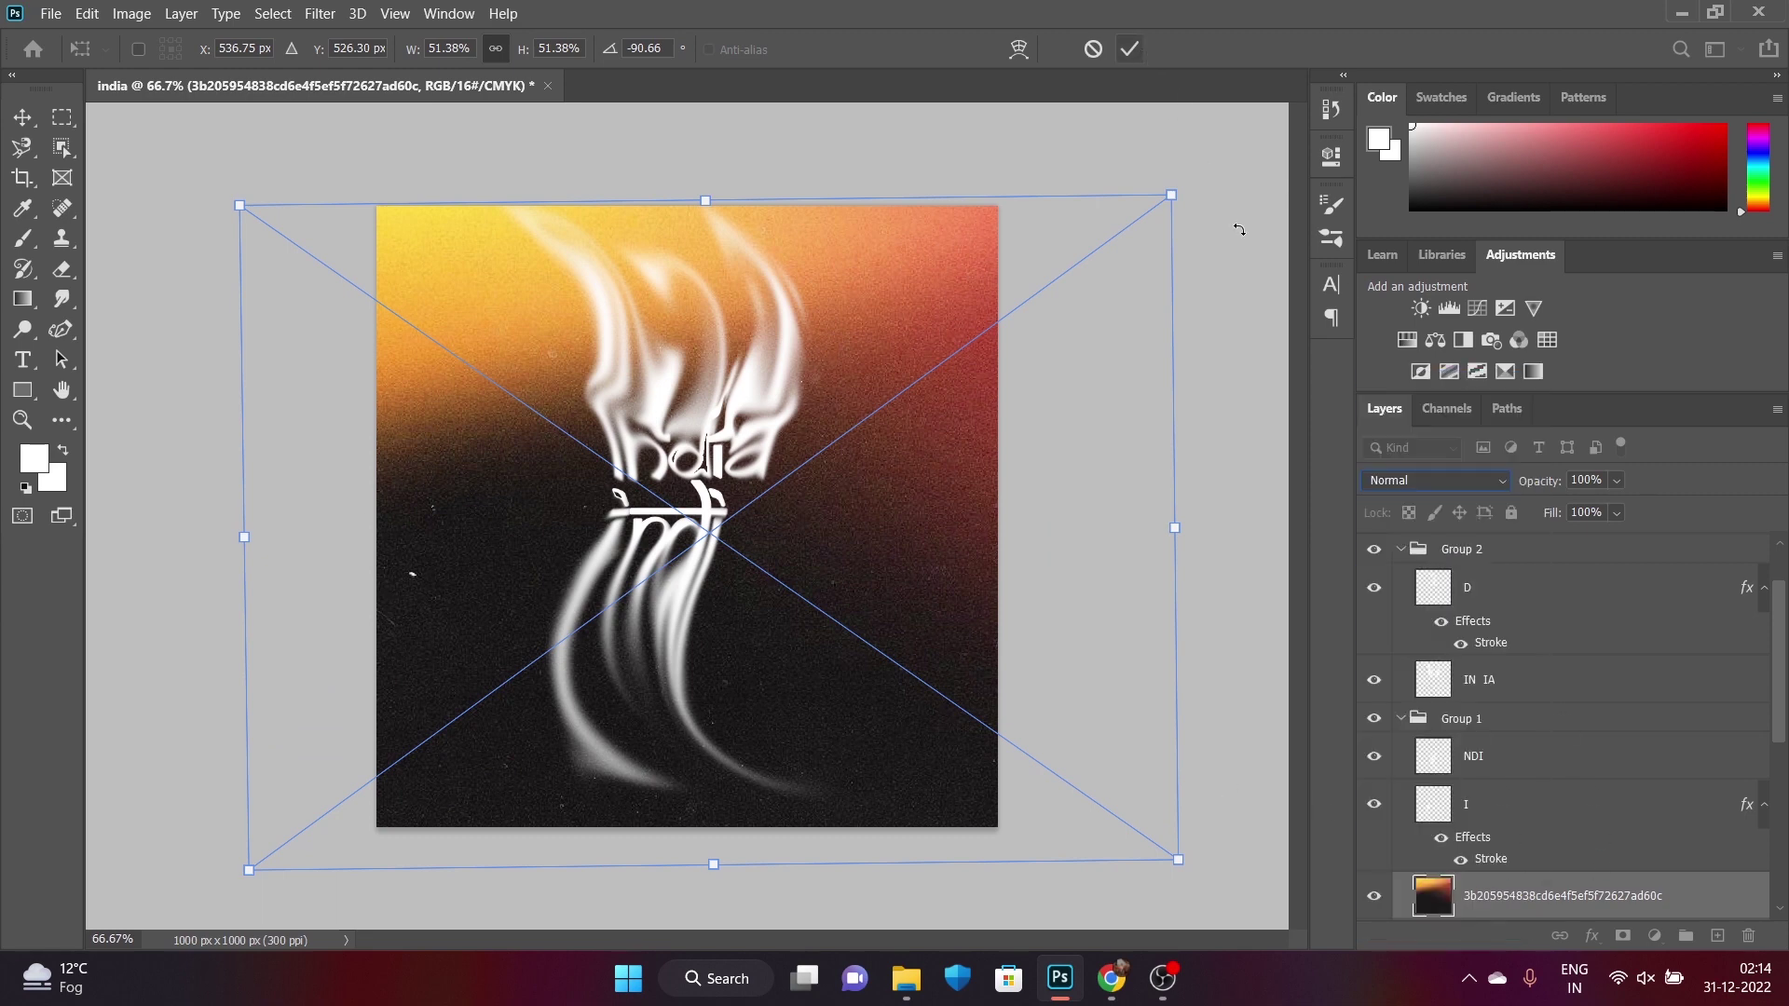
click(1473, 484)
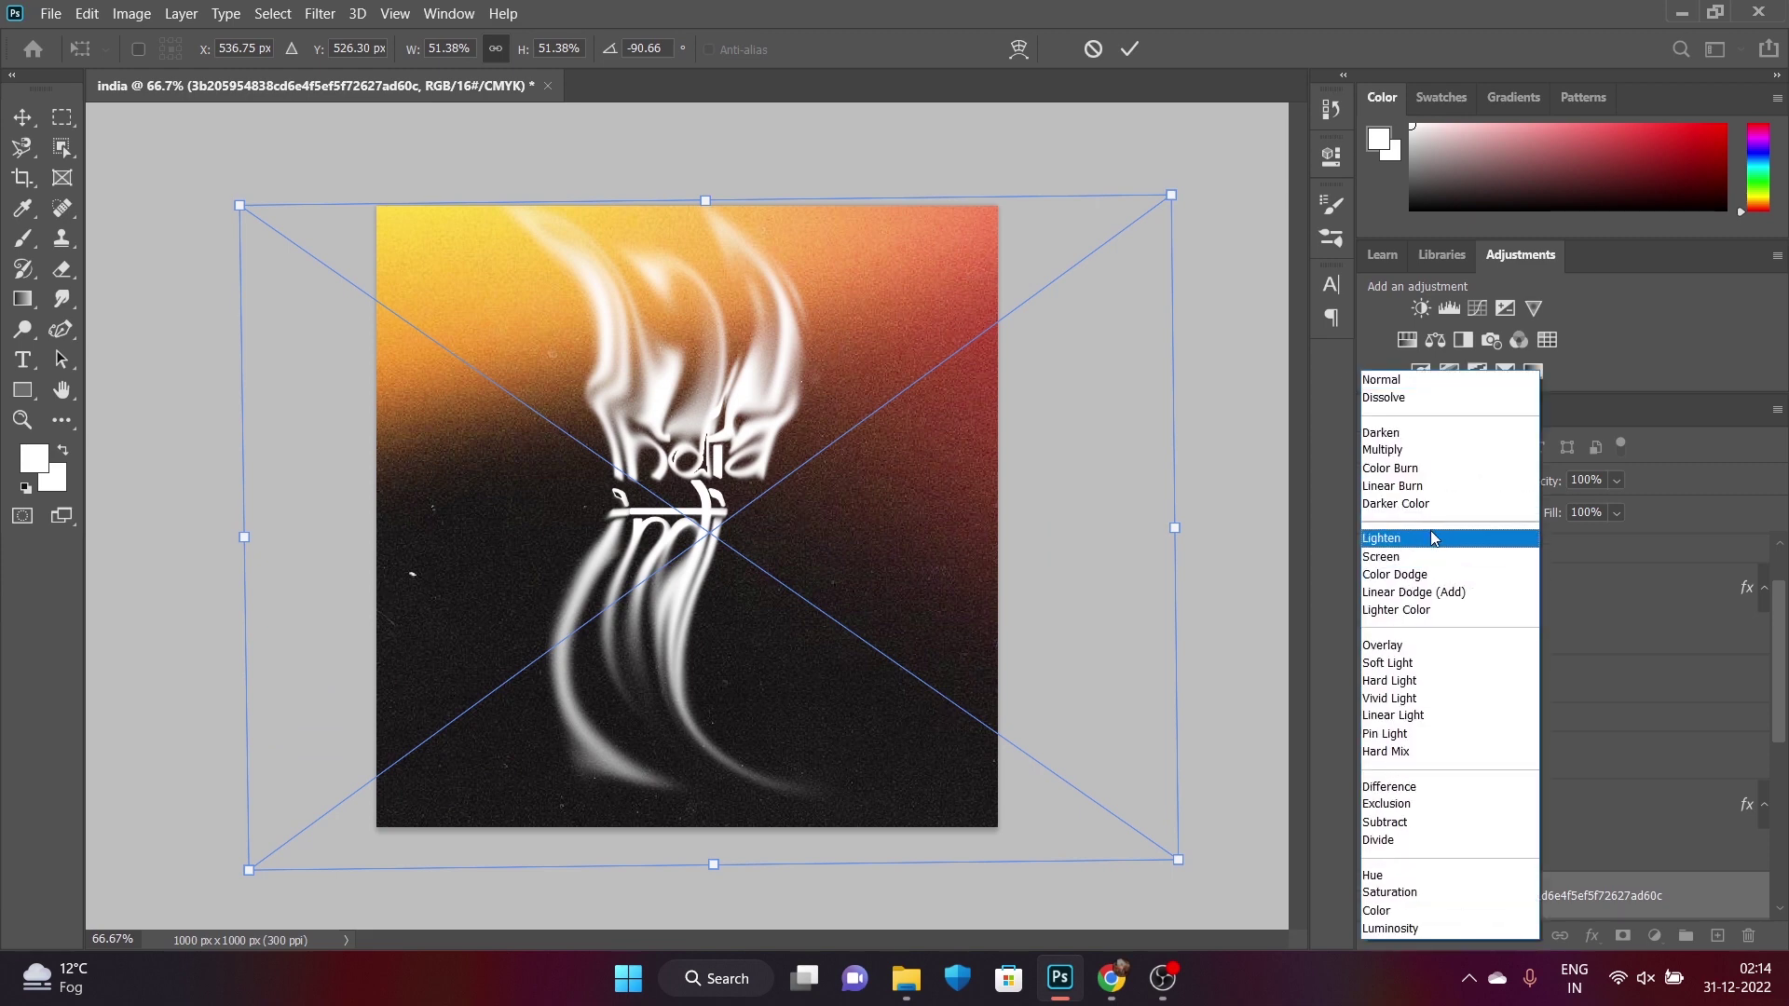
key(Escape)
click(1129, 49)
key(u)
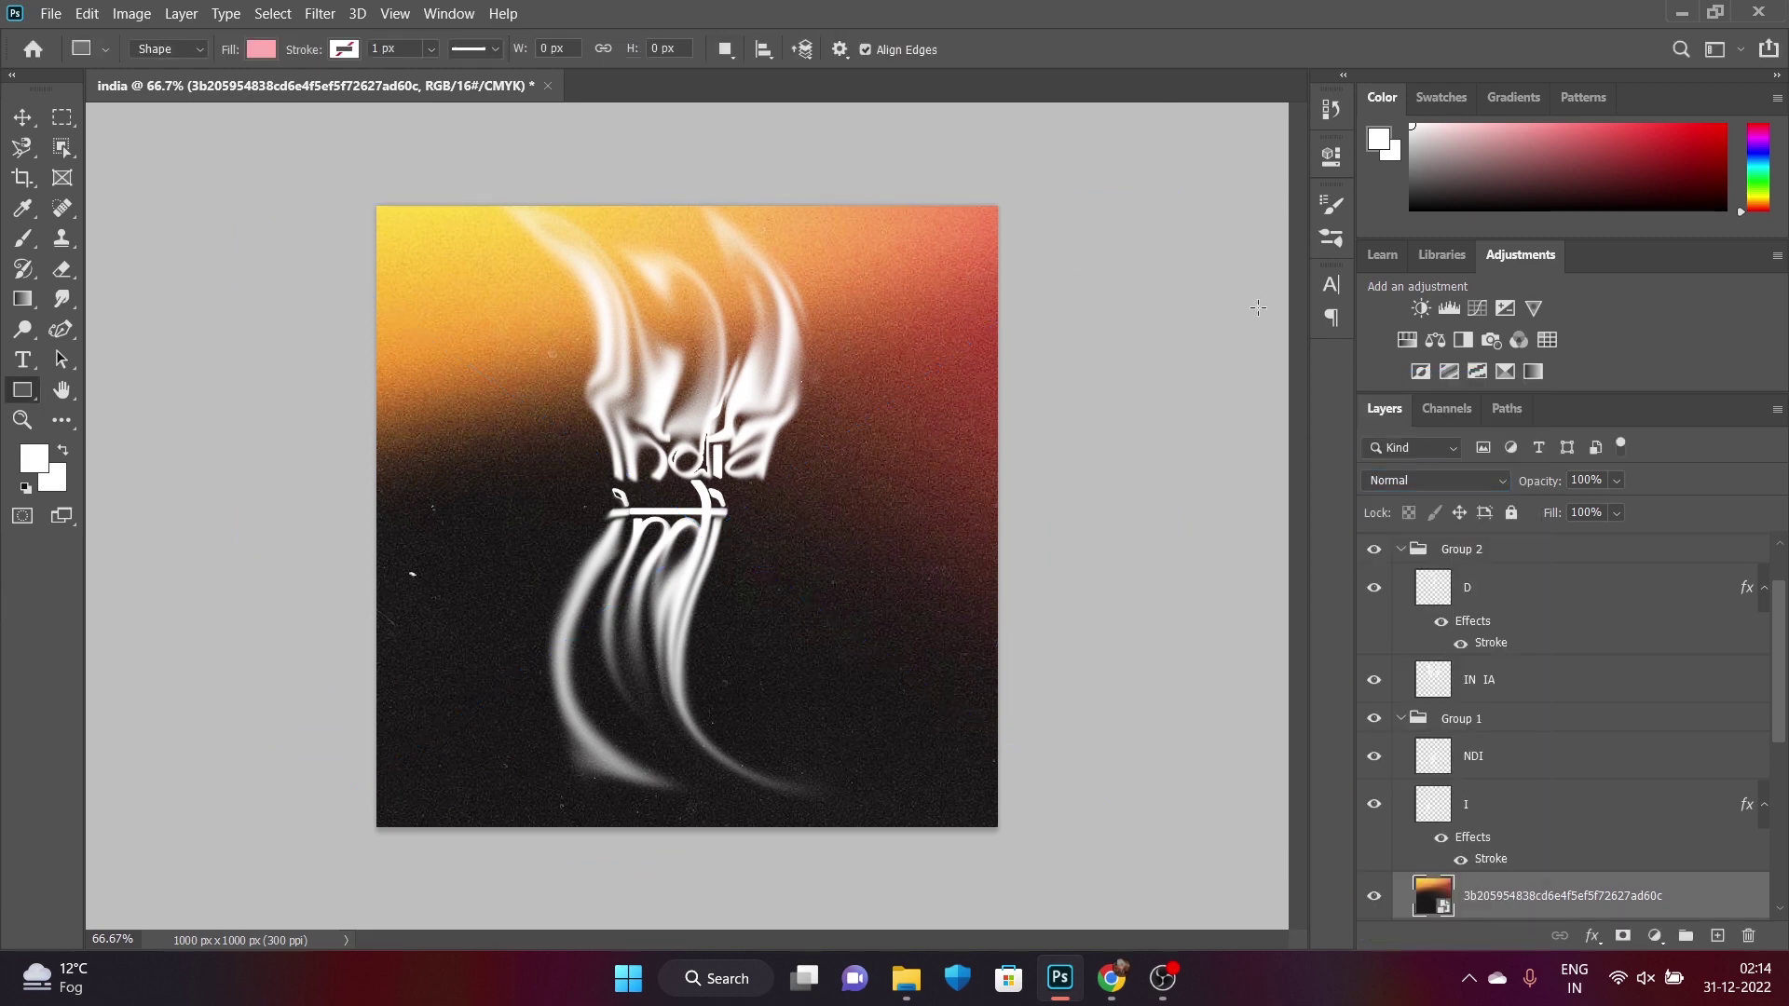
Set the gradient layer's blend mode to Lighten so the white cracks show through
click(1469, 485)
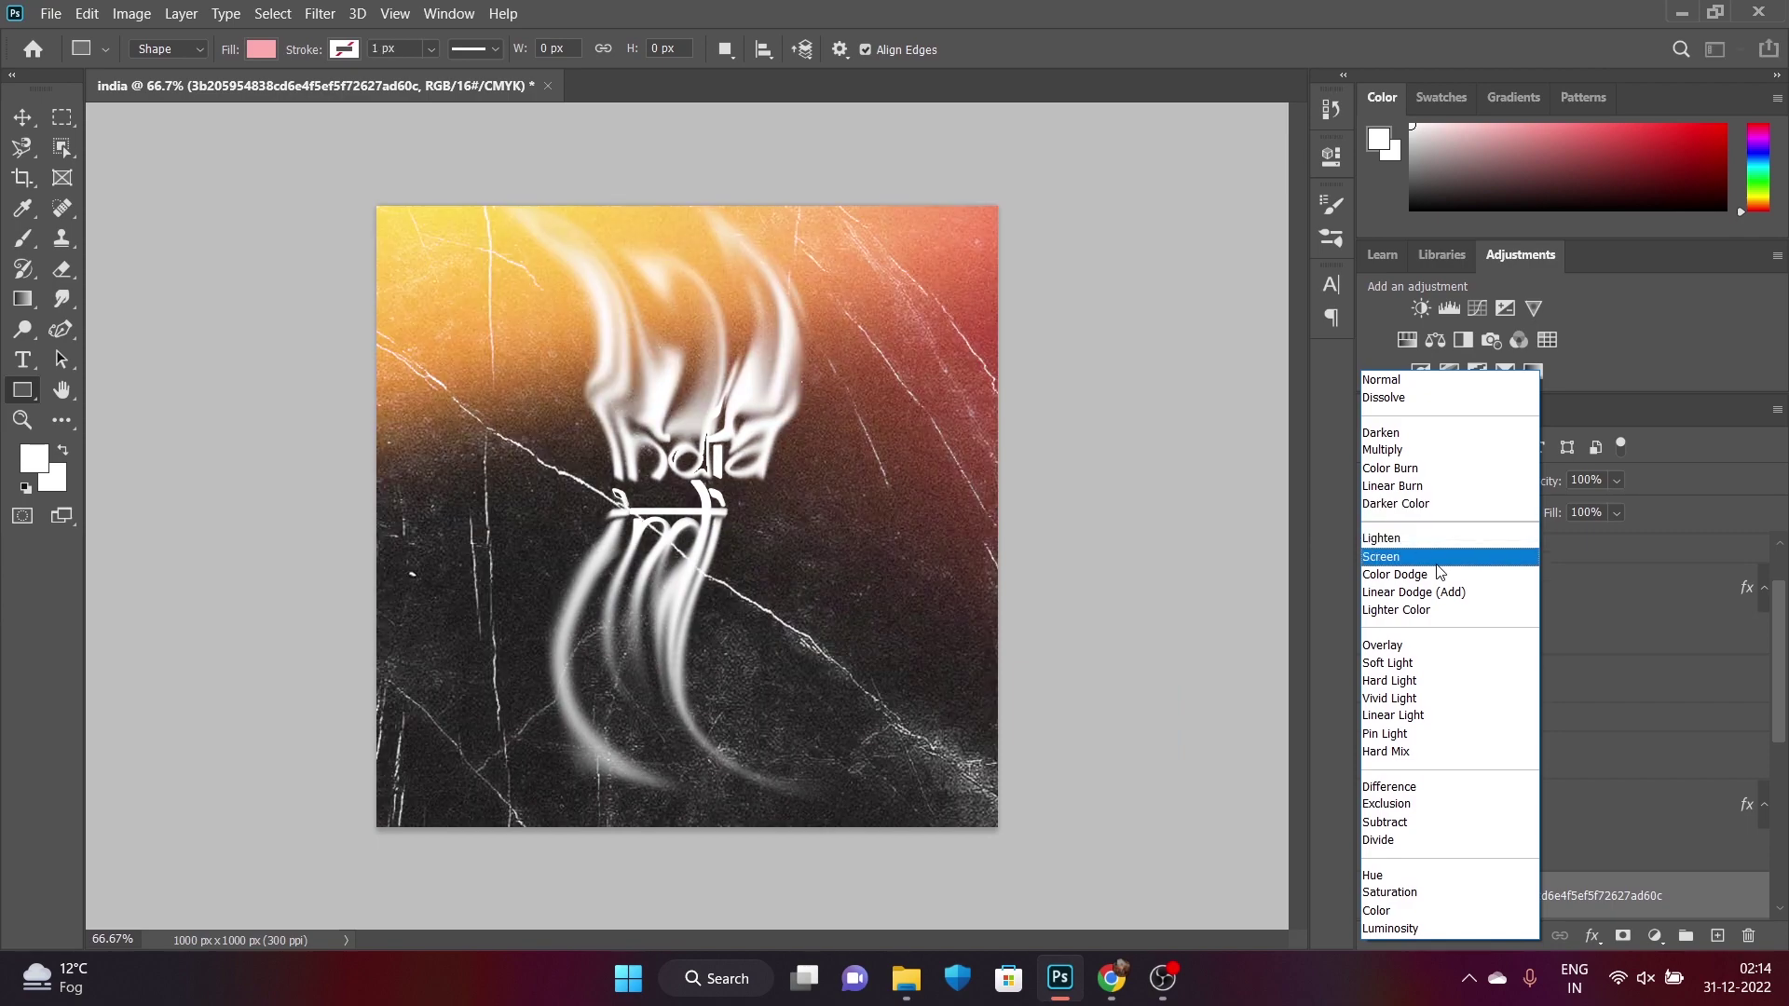
click(1445, 542)
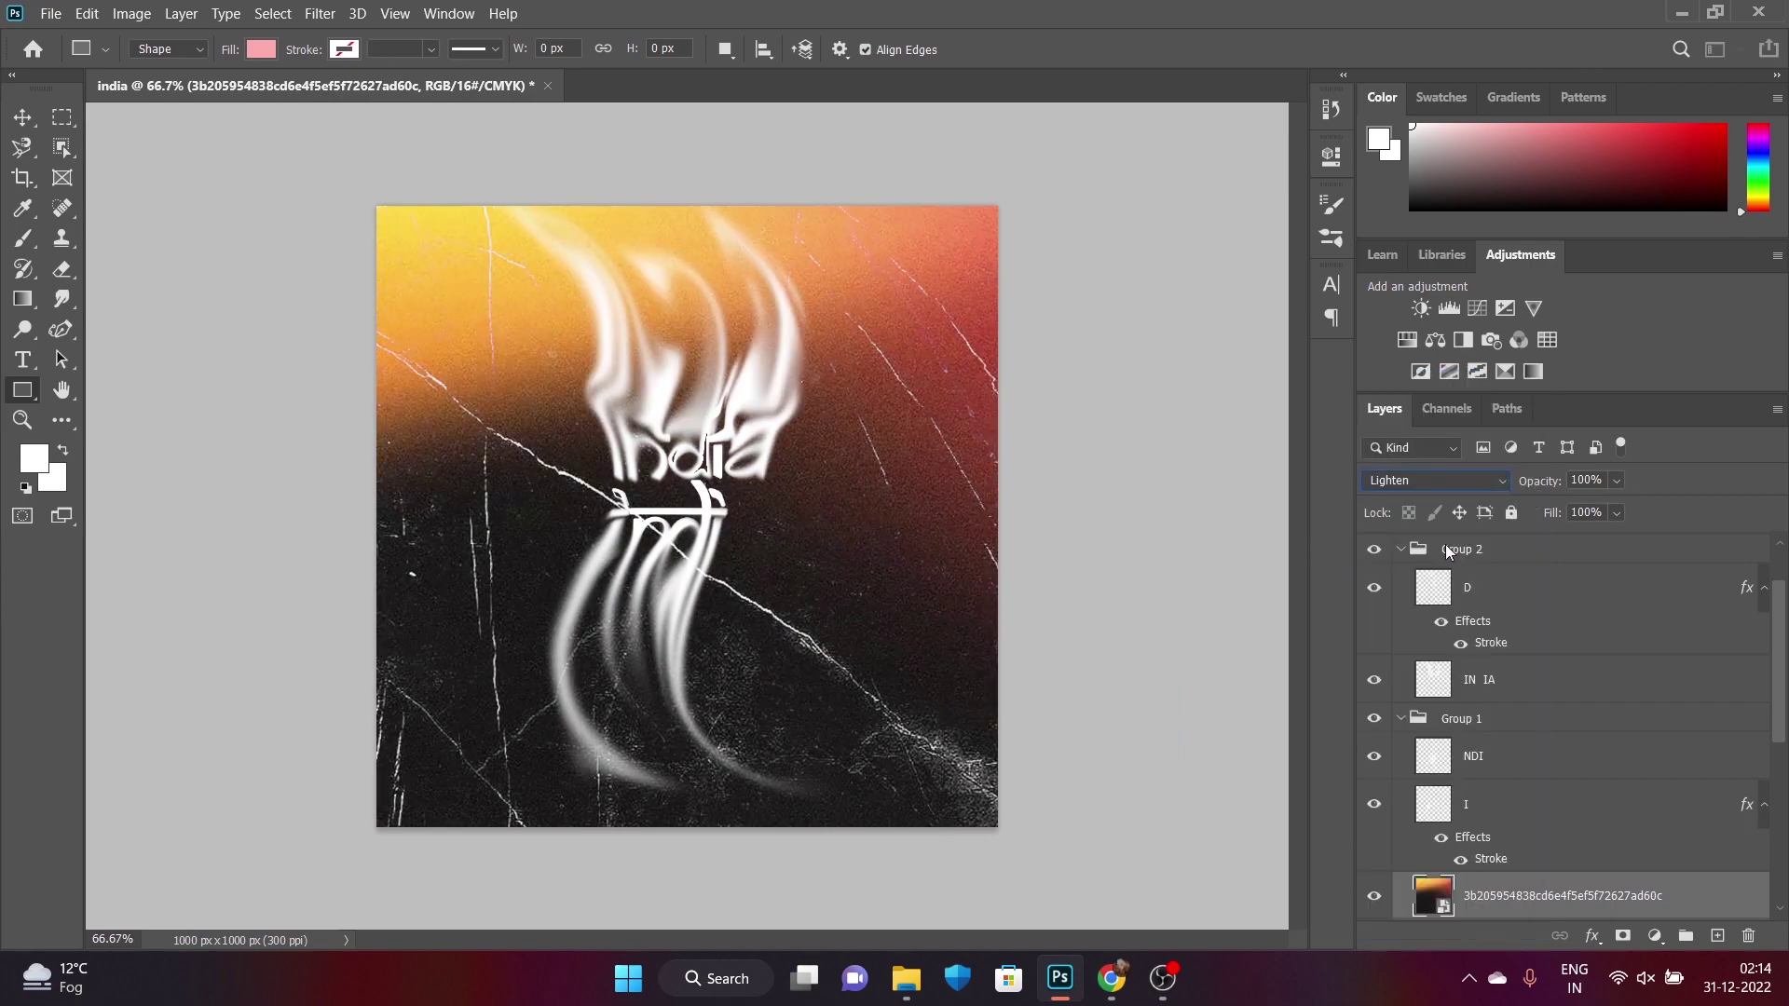
click(1160, 978)
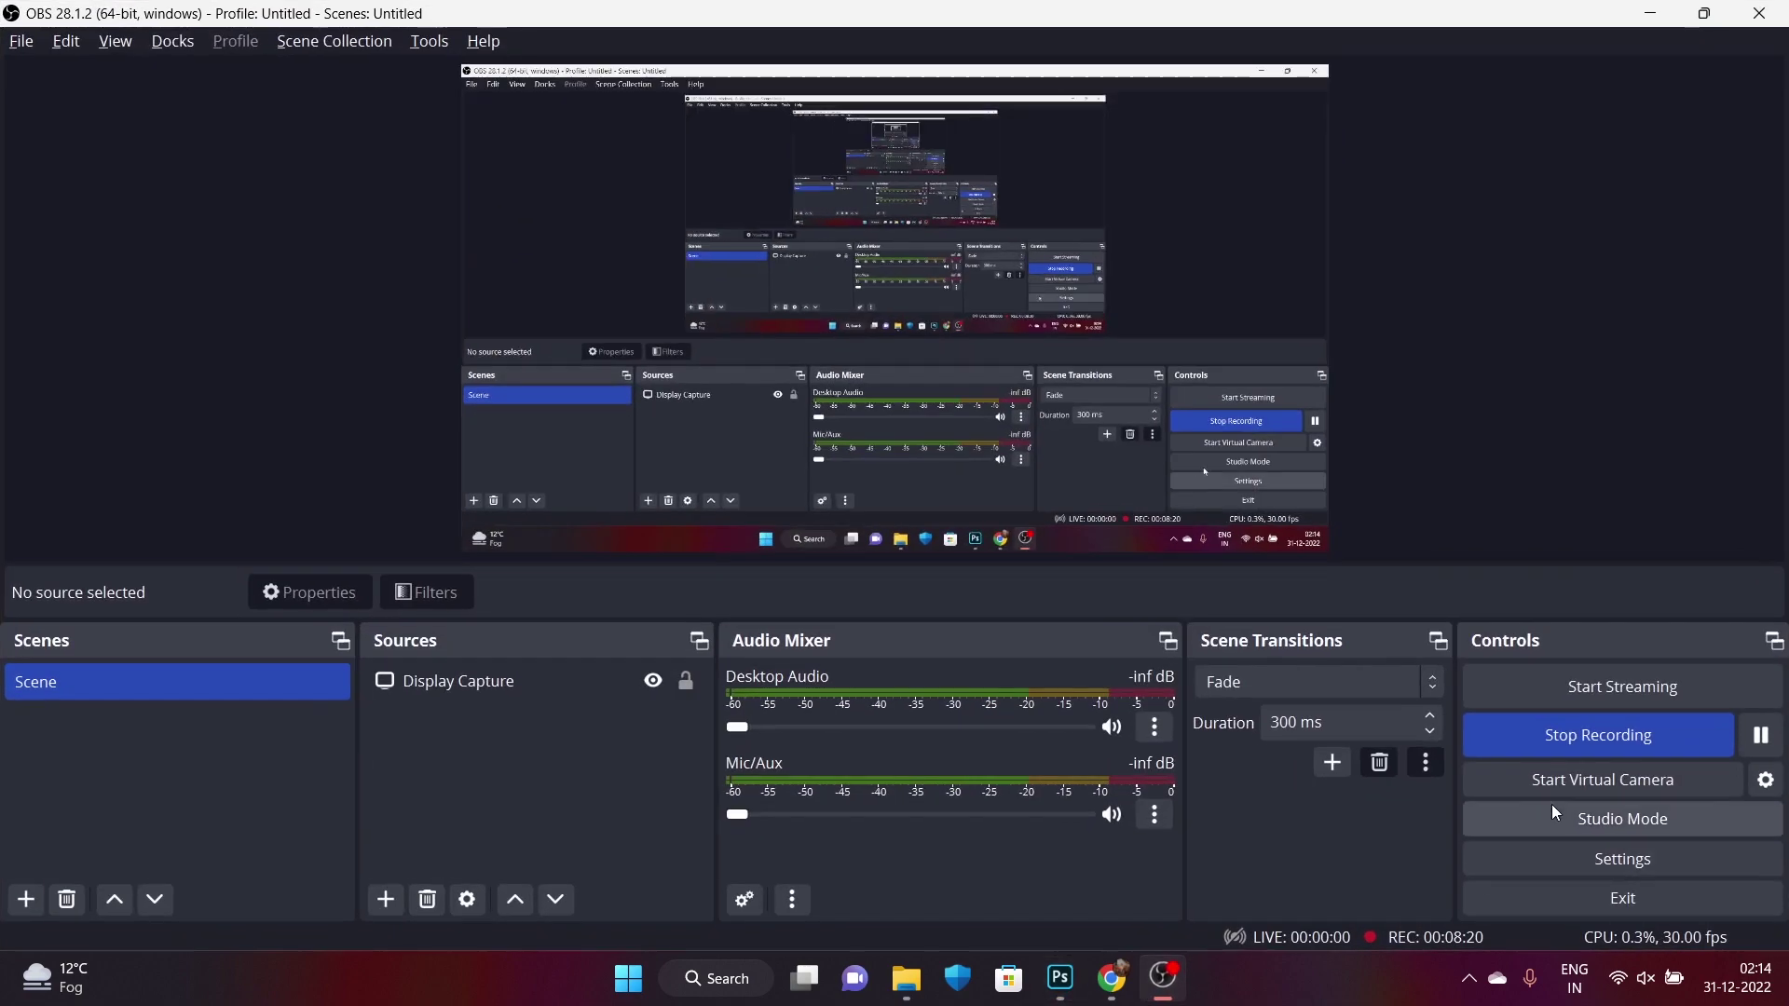